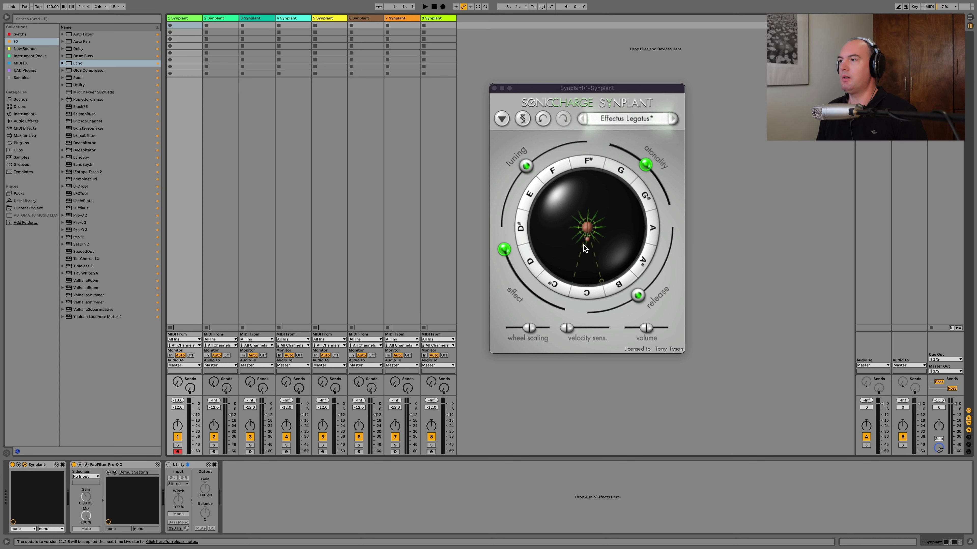
- Plant random seeds in track 1's Synplant up to Odio Decimus and grow its branches around the note ring to audition variations
{"action": "left_click", "coordinate": [587, 229]}
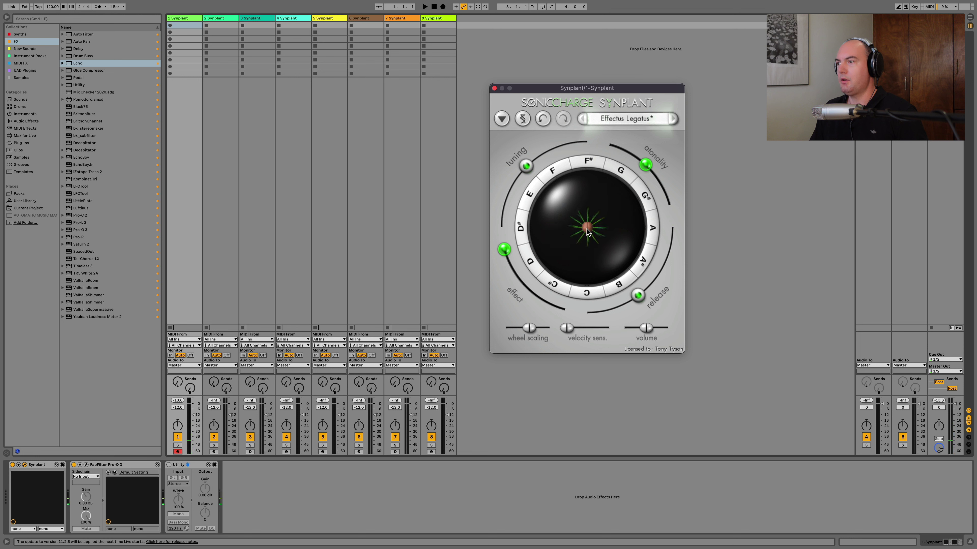
{"action": "left_click", "coordinate": [587, 230]}
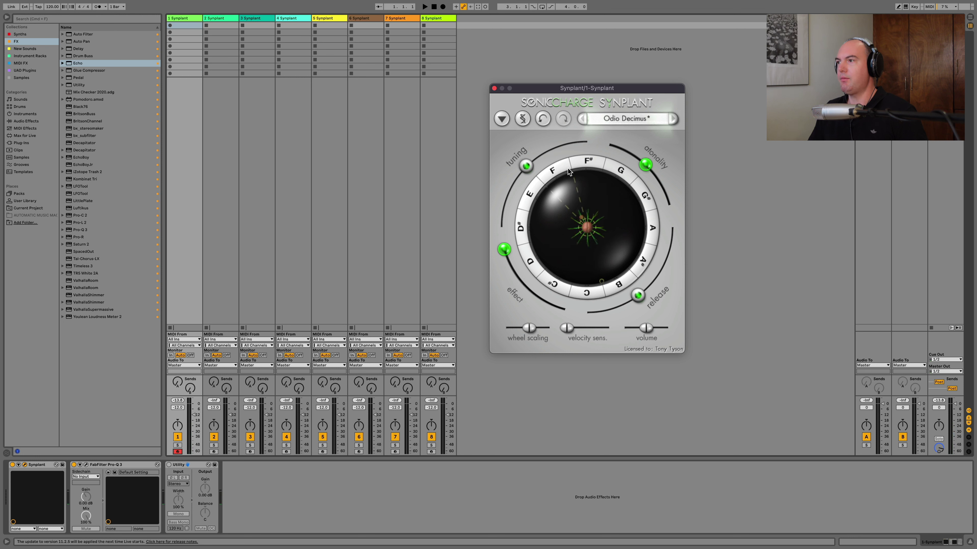
{"action": "left_click", "coordinate": [580, 285]}
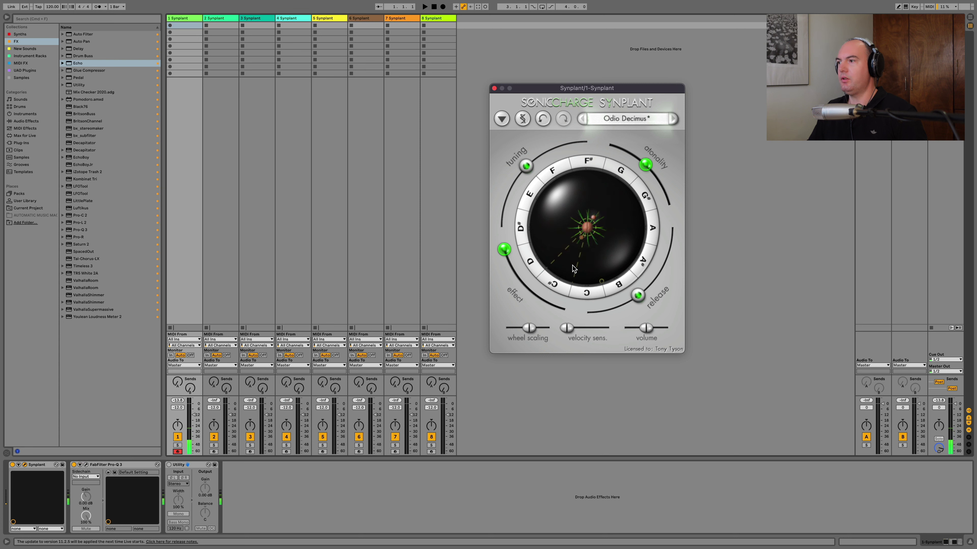
{"action": "left_click_drag", "start_coordinate": [583, 241], "coordinate": [558, 216]}
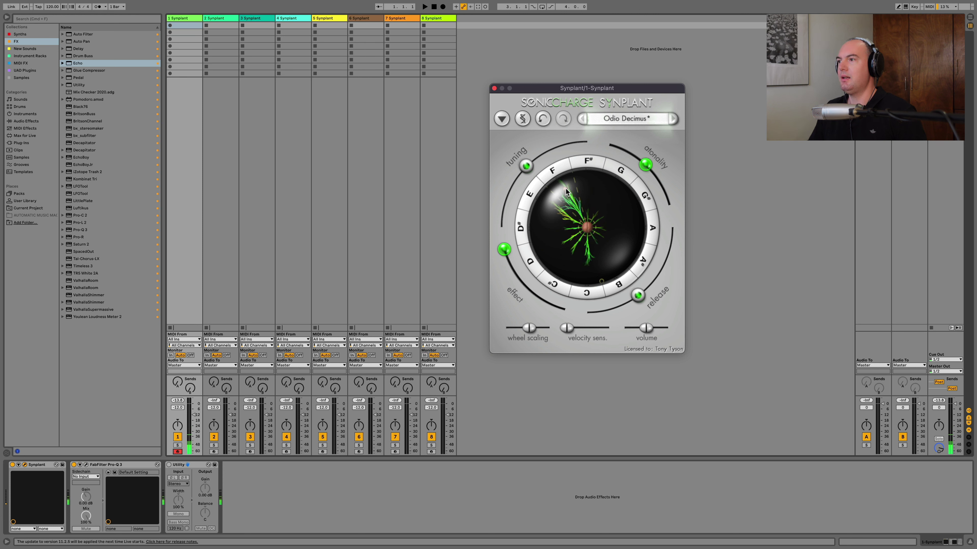
{"action": "left_click_drag", "start_coordinate": [586, 184], "coordinate": [638, 229]}
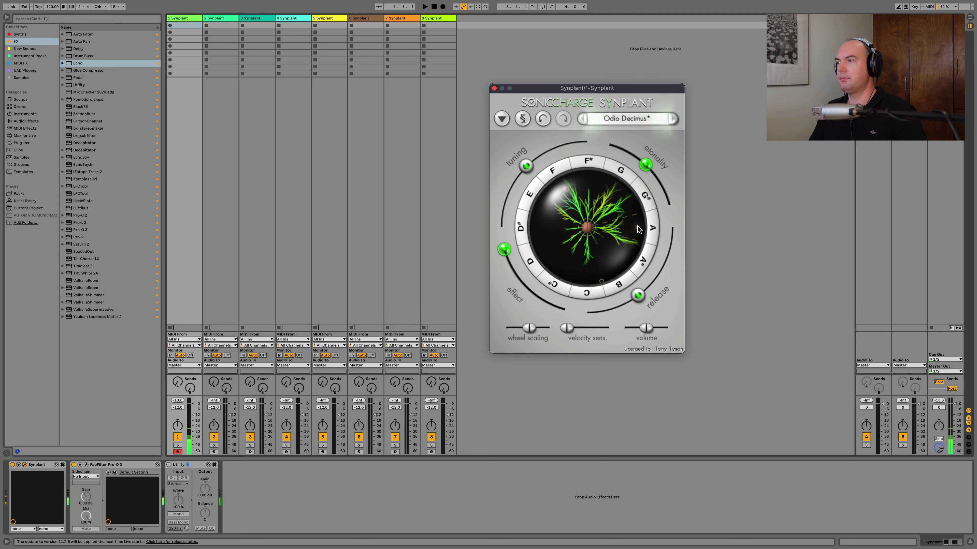
- Generate new random seeds in track 1's Synplant until Accipio Terreo Ignis and try growing its branches toward C and C#
{"action": "left_click", "coordinate": [588, 229]}
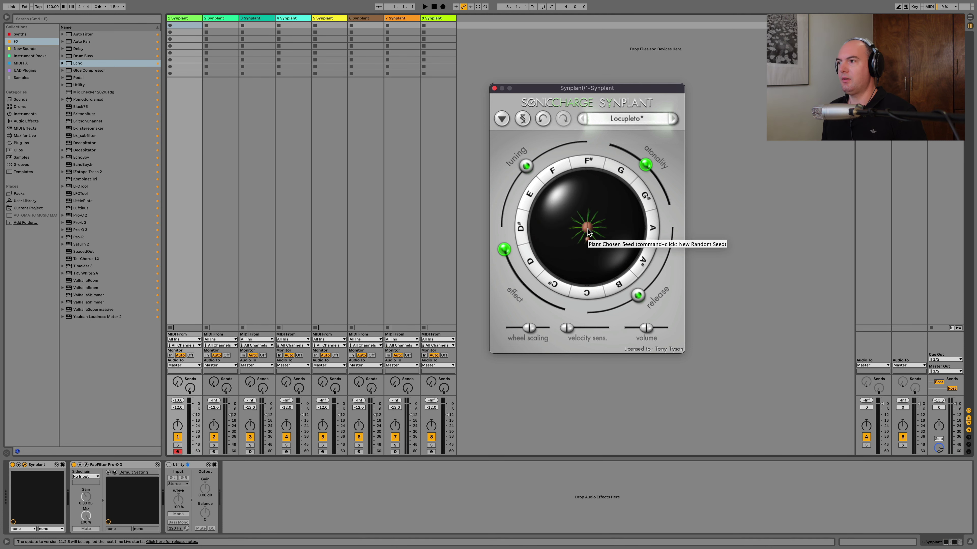
{"action": "left_click", "coordinate": [588, 230], "text": "super"}
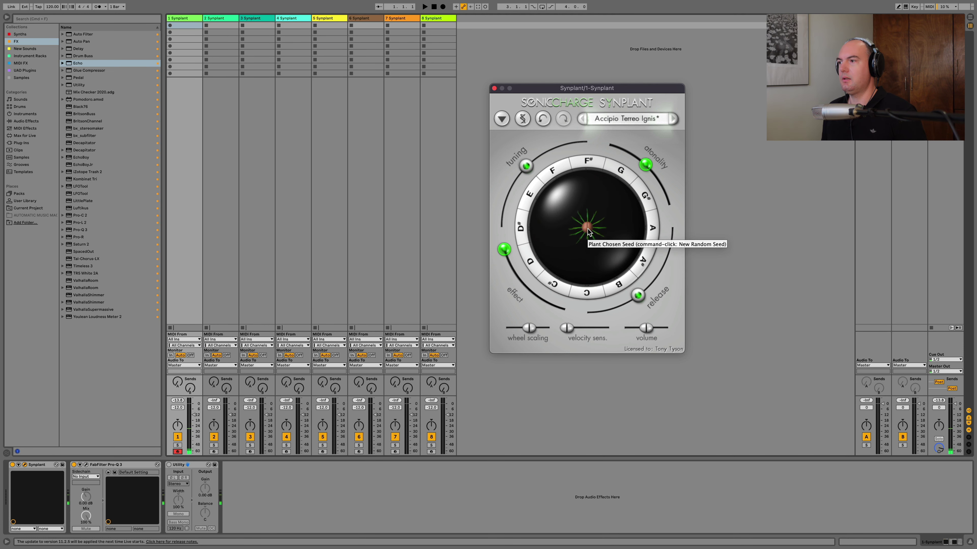
{"action": "left_click_drag", "start_coordinate": [588, 231], "coordinate": [575, 276]}
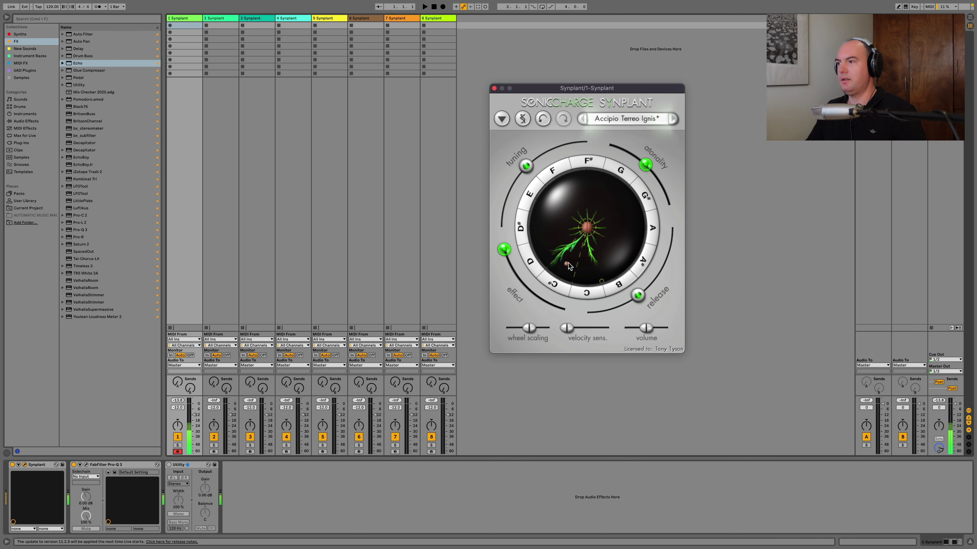
{"action": "left_click_drag", "start_coordinate": [565, 264], "coordinate": [564, 264]}
{"action": "left_click_drag", "start_coordinate": [591, 226], "coordinate": [576, 249]}
- Record a four-bar MIDI clip in the first slot of track 1
{"action": "left_click", "coordinate": [202, 187]}
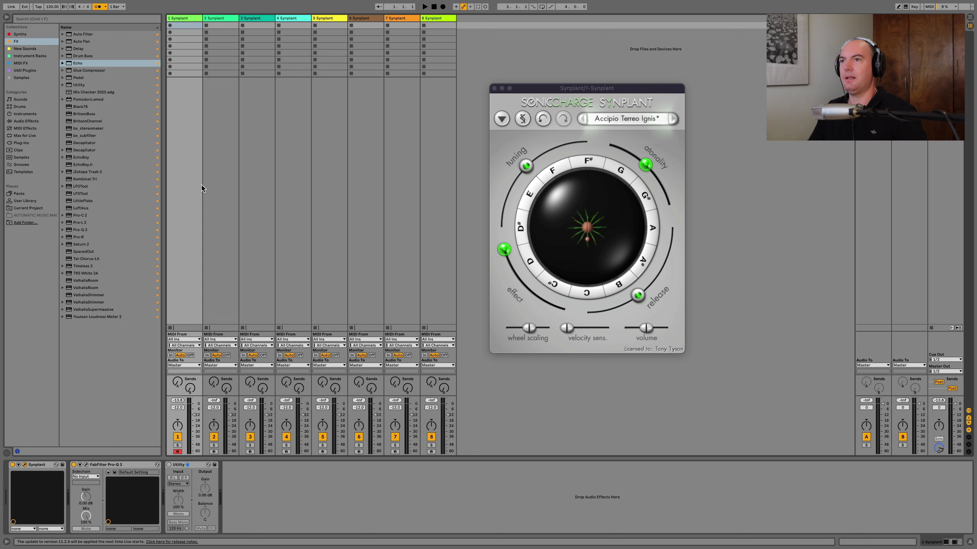
{"action": "left_click", "coordinate": [170, 25]}
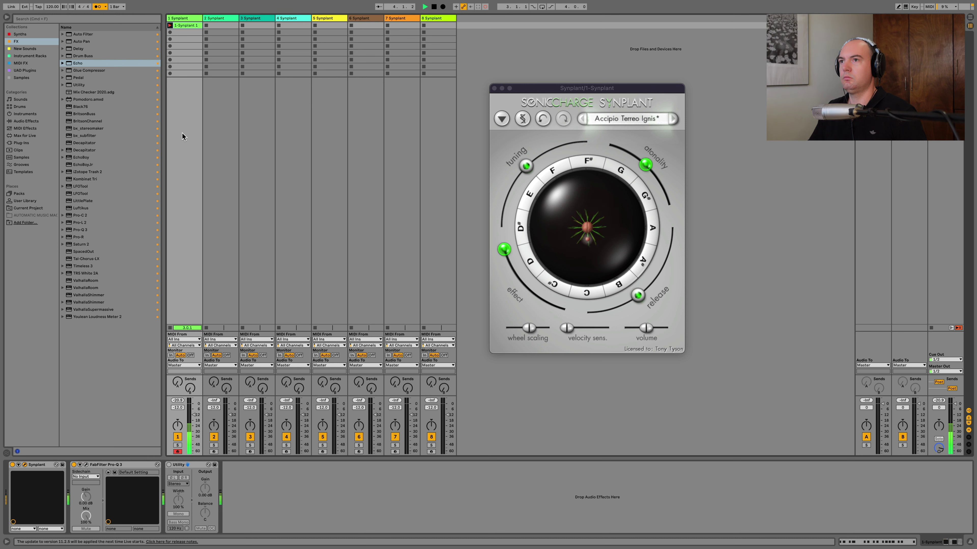
- Generate the random seed Invitus Illis in track 2's Synplant and grow its branches toward C and C#
{"action": "key", "text": "Right"}
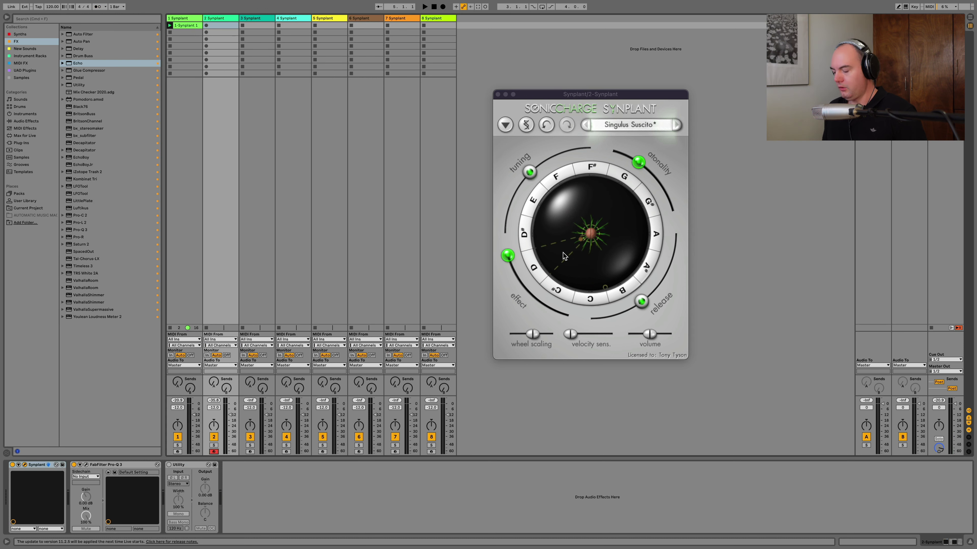
{"action": "left_click", "coordinate": [591, 236]}
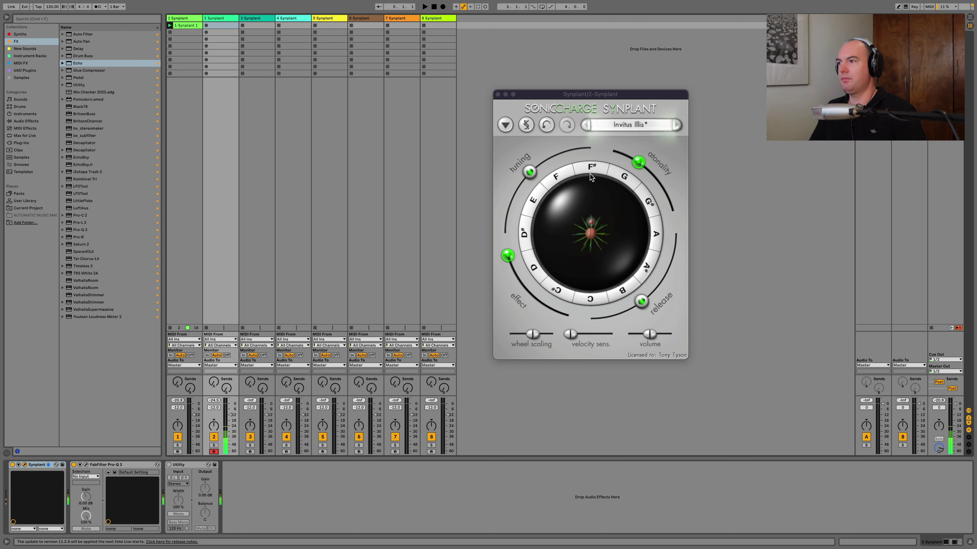
{"action": "left_click_drag", "start_coordinate": [583, 227], "coordinate": [576, 267]}
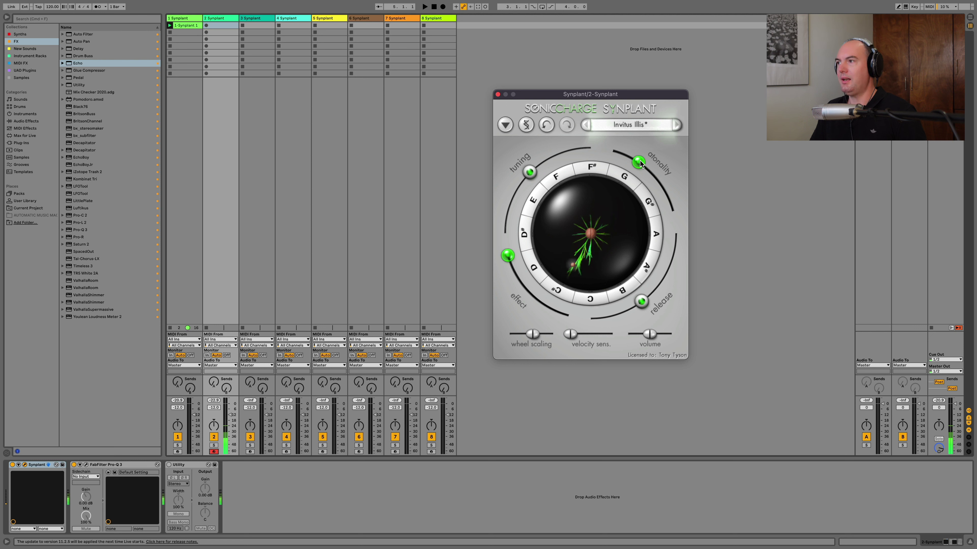
- Move track 2's Synplant atonality to the far end of its arc and effect to about mid-arc
{"action": "left_click_drag", "start_coordinate": [640, 162], "coordinate": [667, 212]}
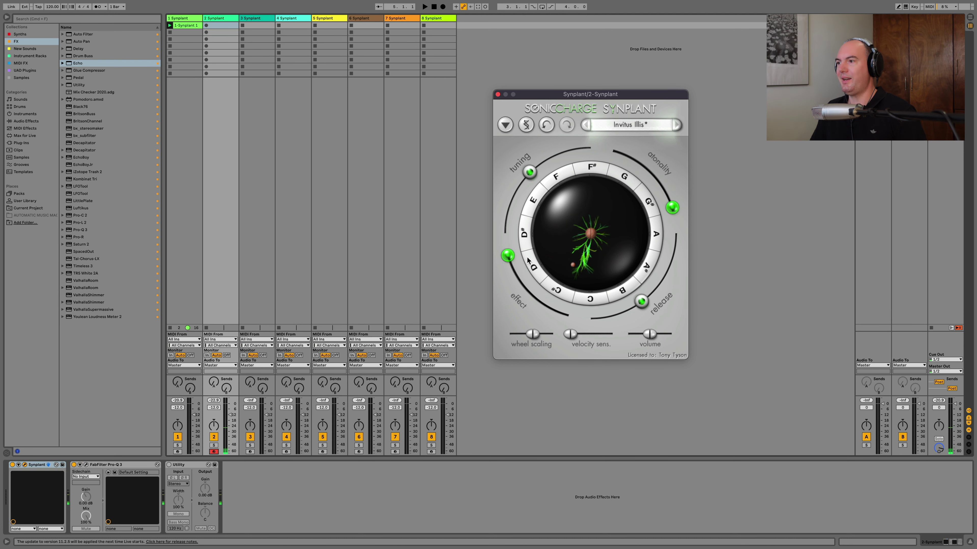
{"action": "left_click_drag", "start_coordinate": [509, 255], "coordinate": [525, 287]}
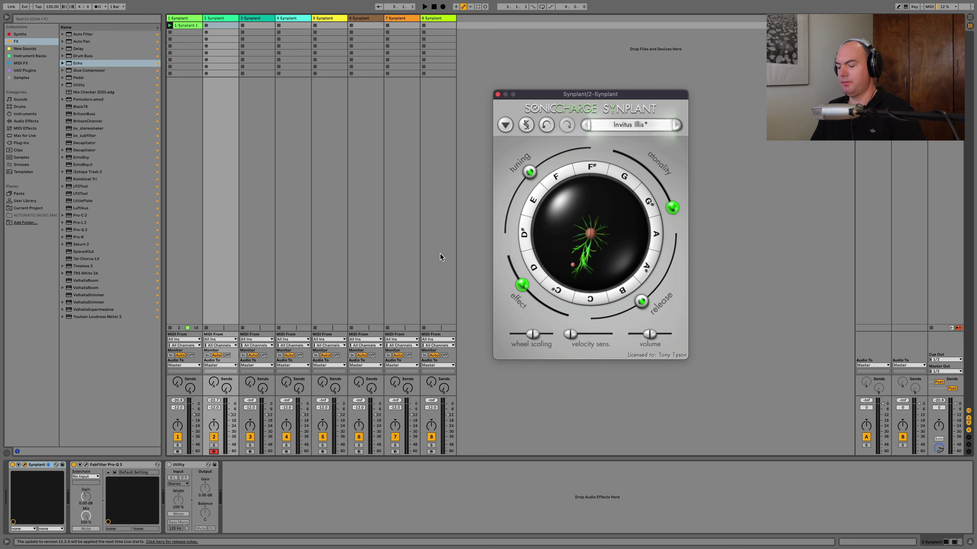
- Play the track 1 clip and record a four-bar MIDI clip in the first slot of track 2
{"action": "key", "text": "space"}
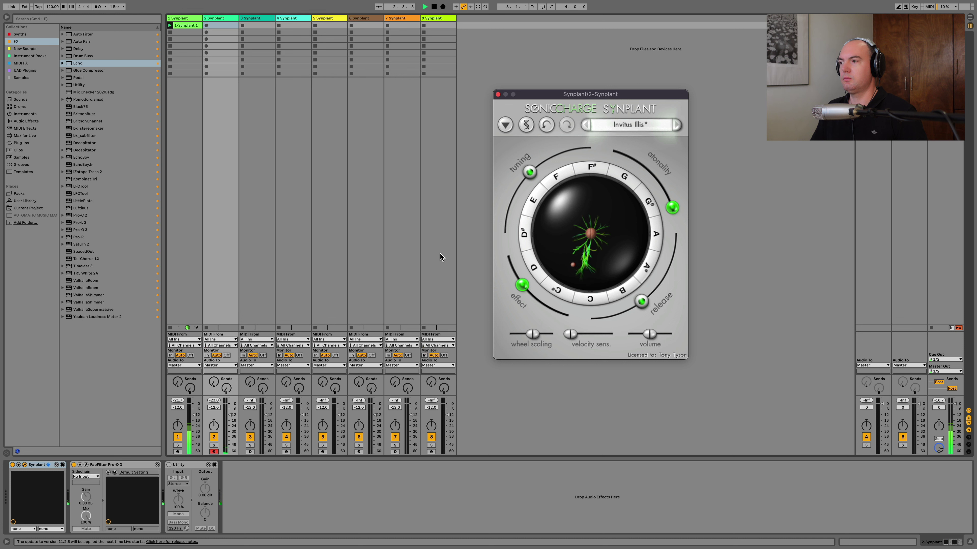
{"action": "left_click", "coordinate": [206, 26]}
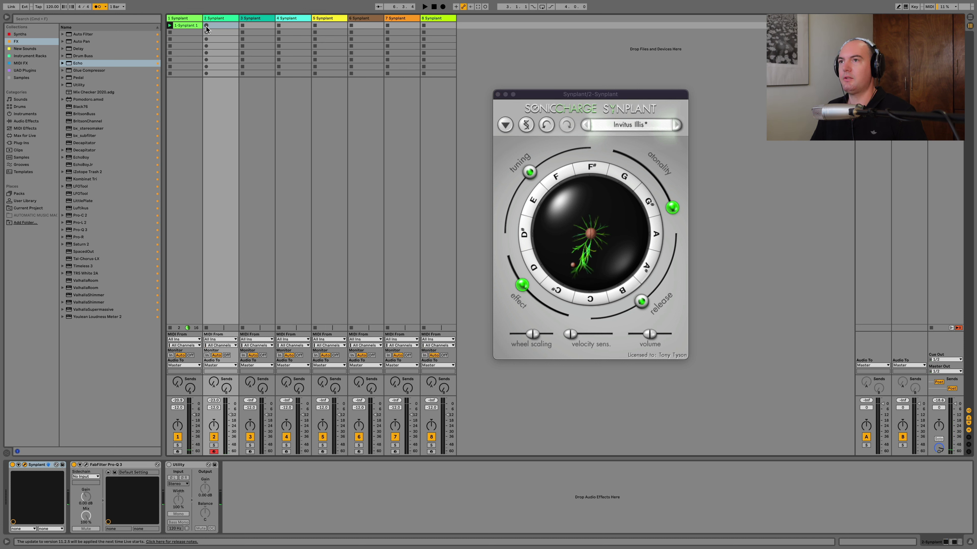
{"action": "left_click", "coordinate": [206, 25]}
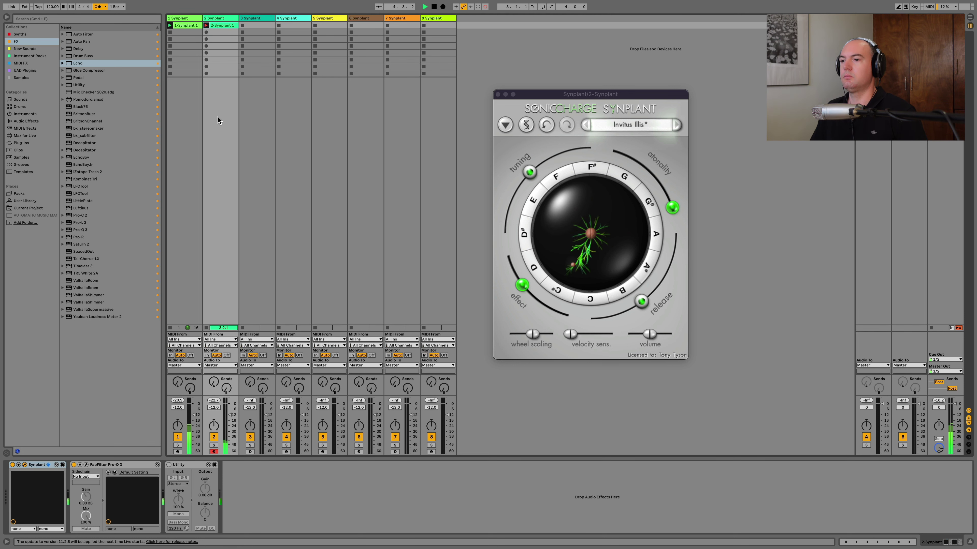
- Generate the random seed Pretereo in track 3's Synplant and slightly grow its branch toward C
{"action": "left_click", "coordinate": [257, 151]}
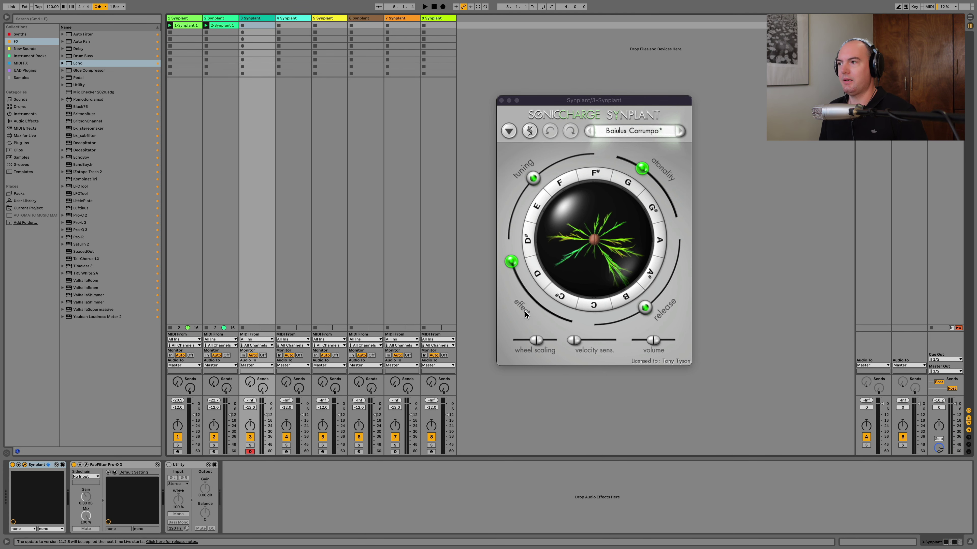
{"action": "left_click", "coordinate": [594, 242]}
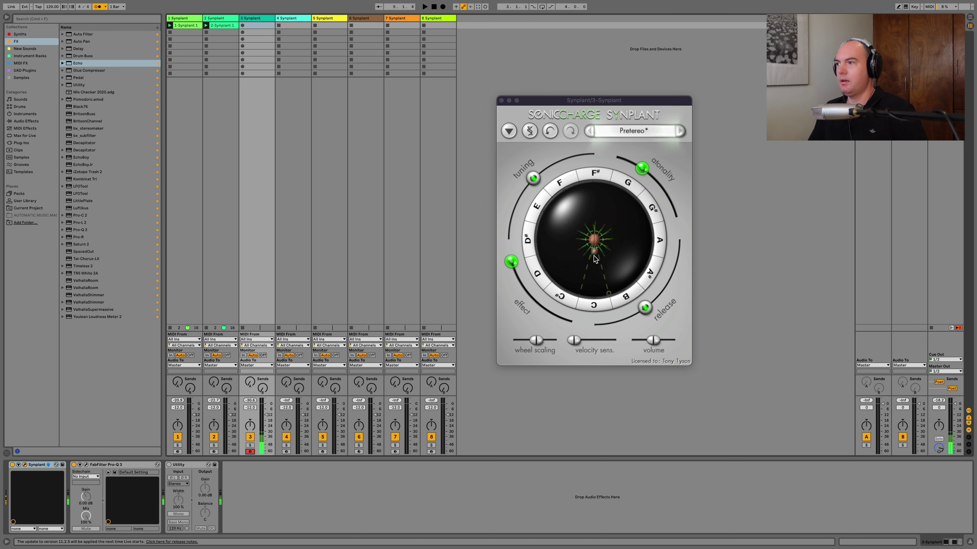
{"action": "mouse_move", "coordinate": [594, 257]}
{"action": "left_mouse_down"}
{"action": "mouse_move", "coordinate": [594, 277]}
{"action": "mouse_move", "coordinate": [595, 262]}
{"action": "left_mouse_up"}
- Raise track 3's send B and record an eight-bar MIDI clip in its first slot
{"action": "left_click_drag", "start_coordinate": [261, 389], "coordinate": [262, 364]}
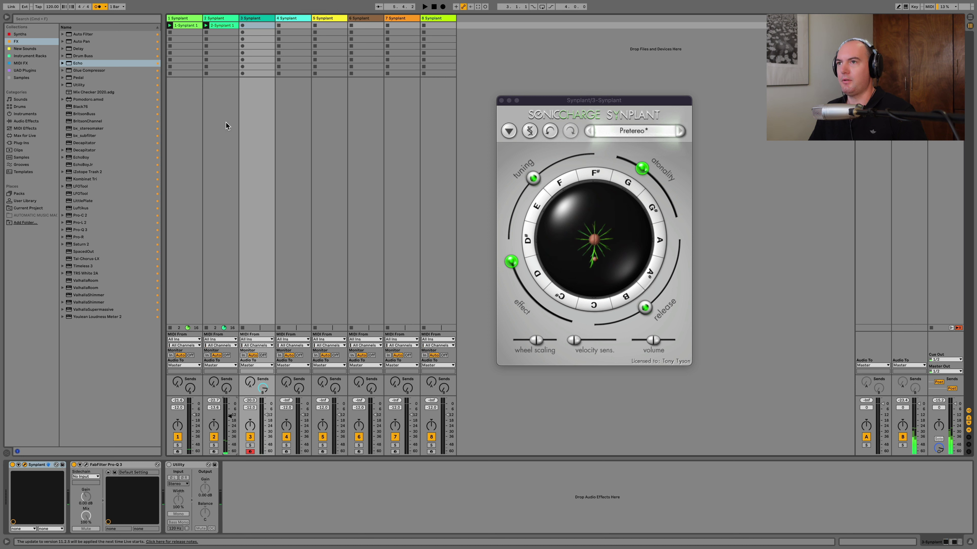
{"action": "left_click", "coordinate": [242, 25]}
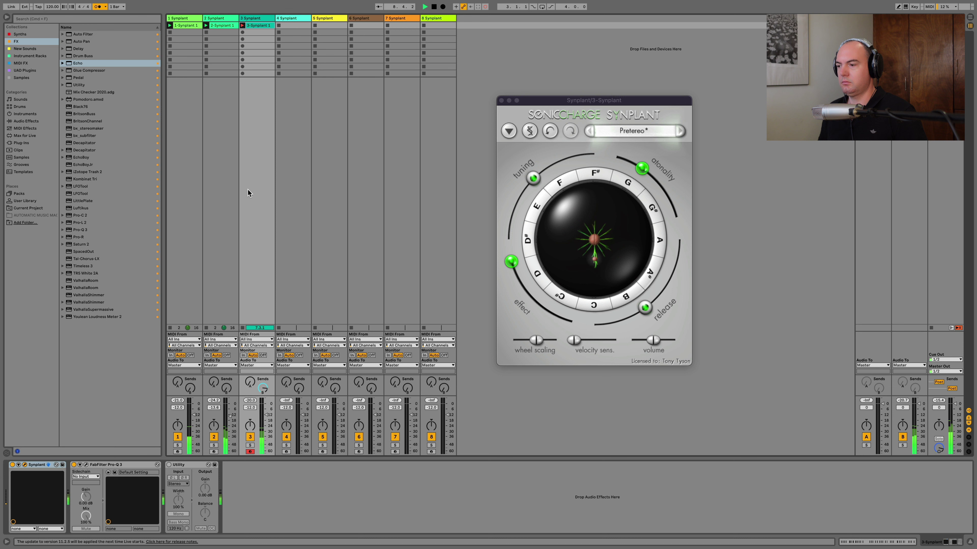
{"action": "key", "text": "space"}
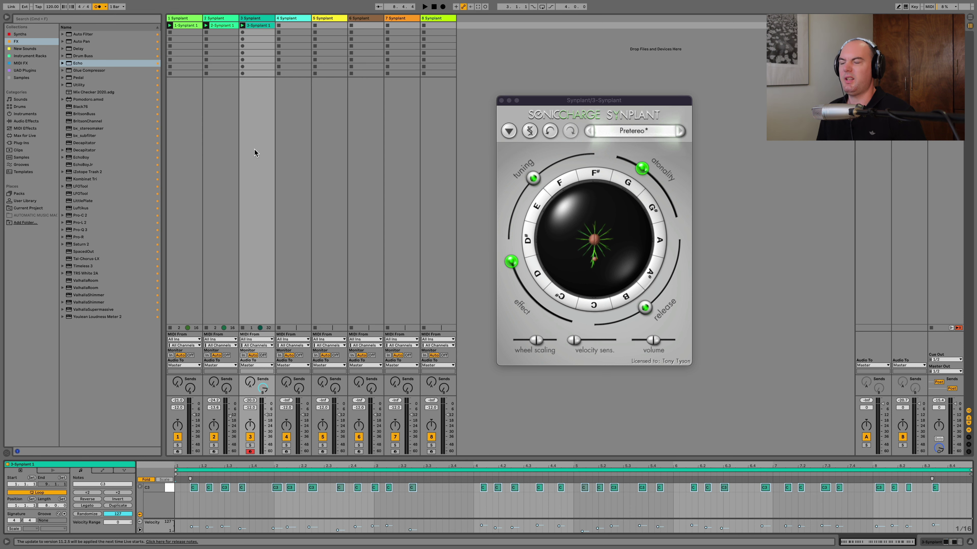
- Arm track 4 and generate random seeds in its Synplant until Aestas Miro
{"action": "left_click", "coordinate": [289, 150]}
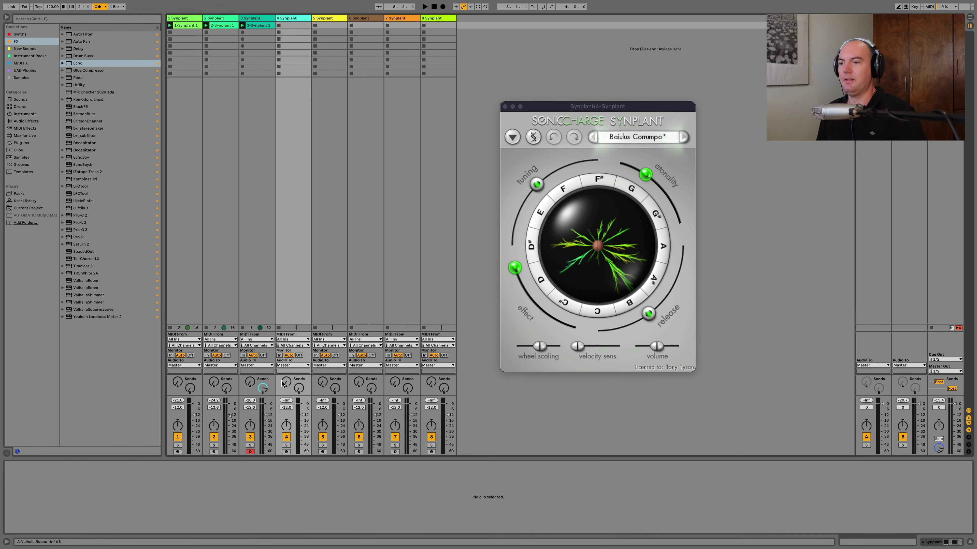
{"action": "left_click", "coordinate": [286, 452]}
{"action": "left_click", "coordinate": [598, 249]}
{"action": "left_click_drag", "start_coordinate": [598, 249], "coordinate": [598, 249]}
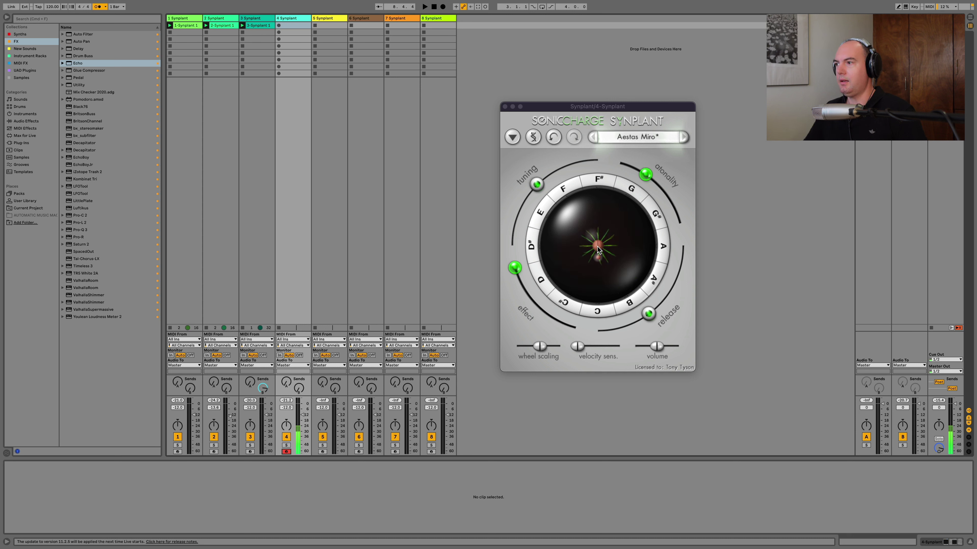
{"action": "left_click", "coordinate": [598, 251]}
{"action": "left_click_drag", "start_coordinate": [597, 250], "coordinate": [595, 277]}
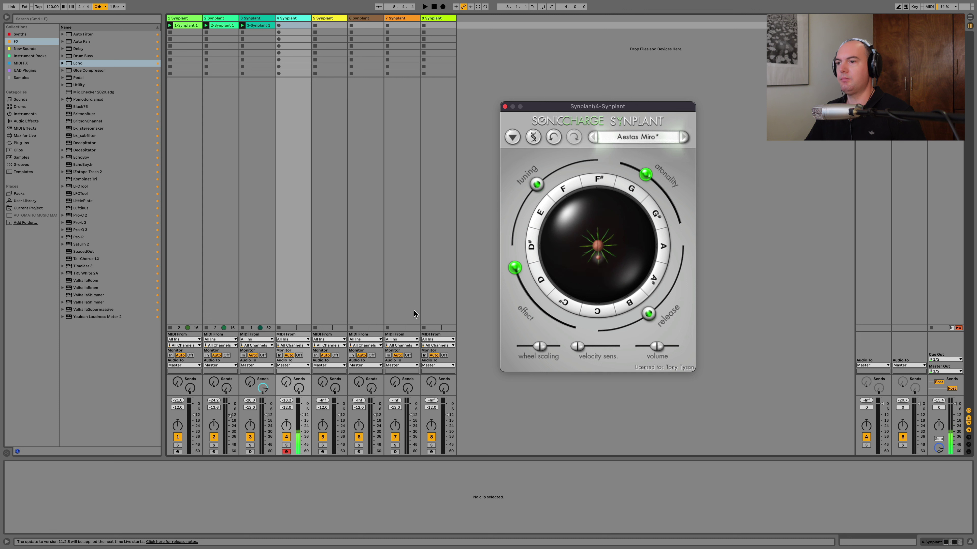
- Raise track 4's ValhallaRoom send and record a MIDI clip in its first slot
{"action": "left_click", "coordinate": [287, 382]}
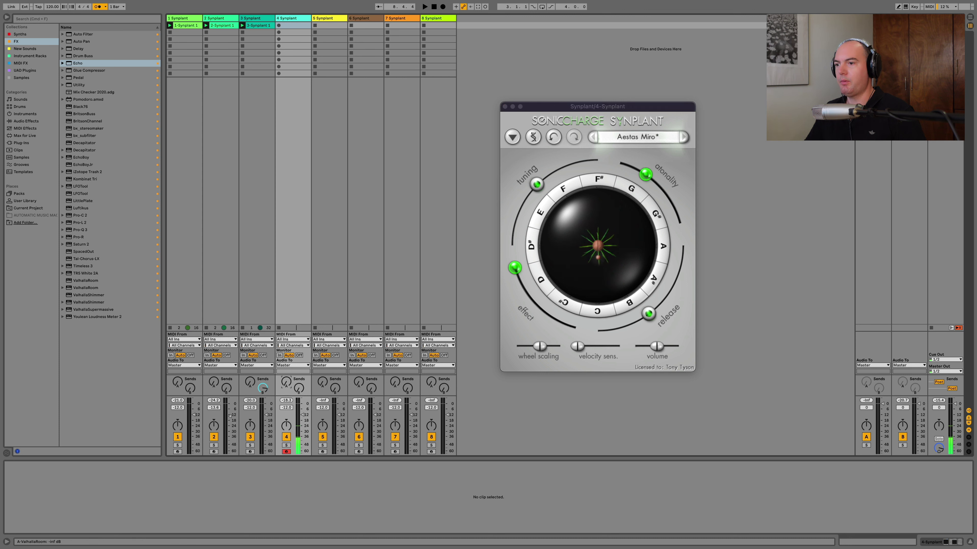
{"action": "left_click_drag", "start_coordinate": [286, 382], "coordinate": [287, 383]}
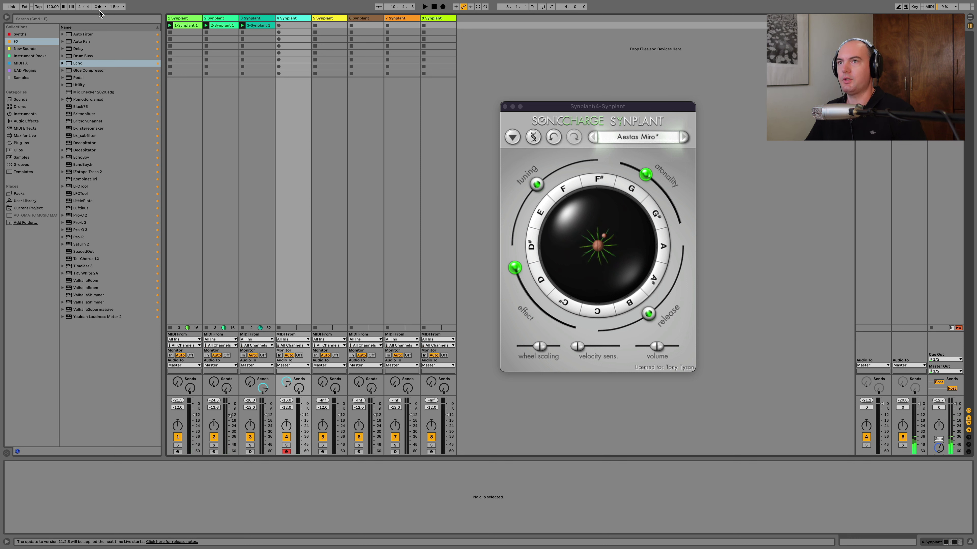
{"action": "left_click", "coordinate": [279, 25]}
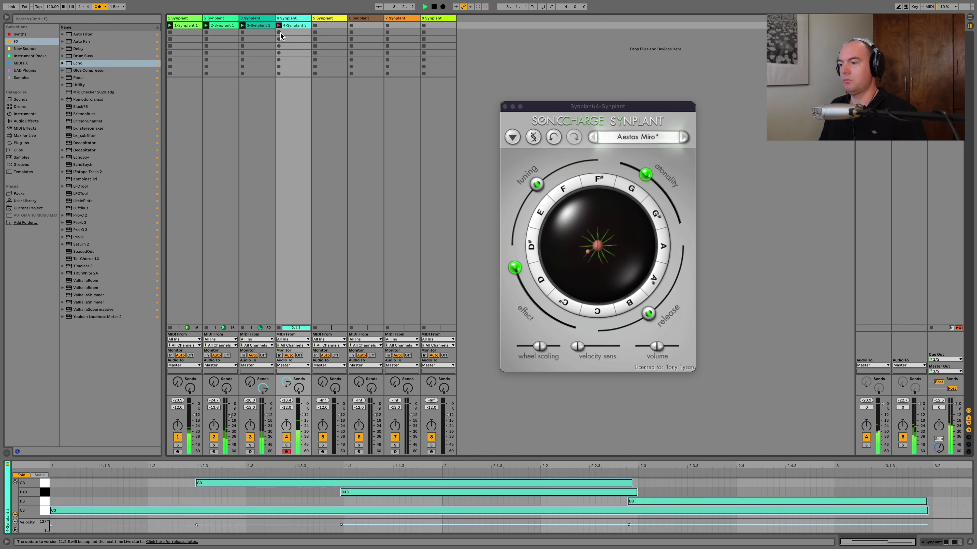
{"action": "key", "text": "shift+F9"}
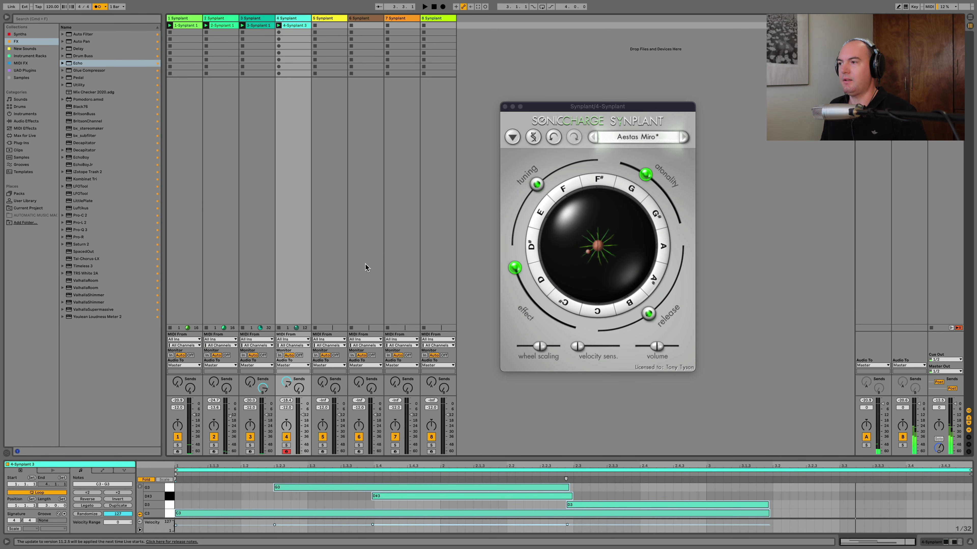
- Shorten the track 4 clip's loop to two bars and play it back
{"action": "left_click_drag", "start_coordinate": [553, 459], "coordinate": [706, 386]}
{"action": "key", "text": "space"}
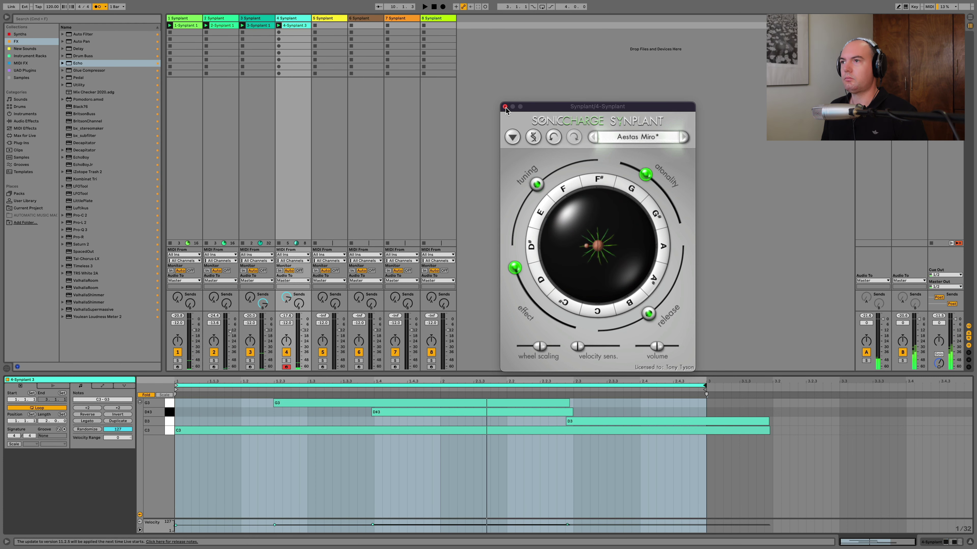
- Generate random seeds in track 5's Synplant until Infidelis
{"action": "key", "text": "Right"}
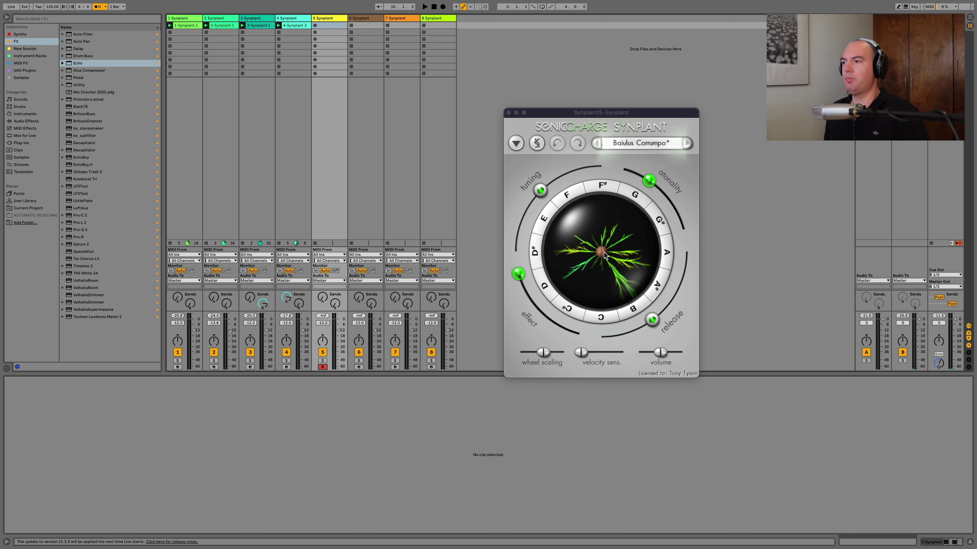
{"action": "left_click", "coordinate": [603, 253]}
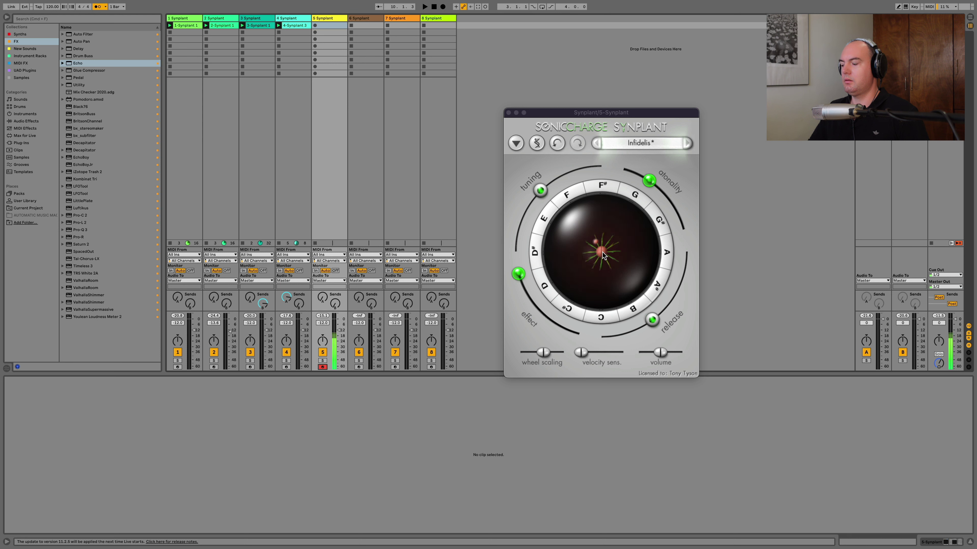
{"action": "left_click", "coordinate": [607, 251]}
{"action": "left_click_drag", "start_coordinate": [609, 249], "coordinate": [605, 247]}
- Raise track 5's ValhallaRoom send to about -8 dB and record a four-bar MIDI clip in its first slot
{"action": "left_click_drag", "start_coordinate": [322, 297], "coordinate": [323, 289]}
{"action": "key", "text": "space"}
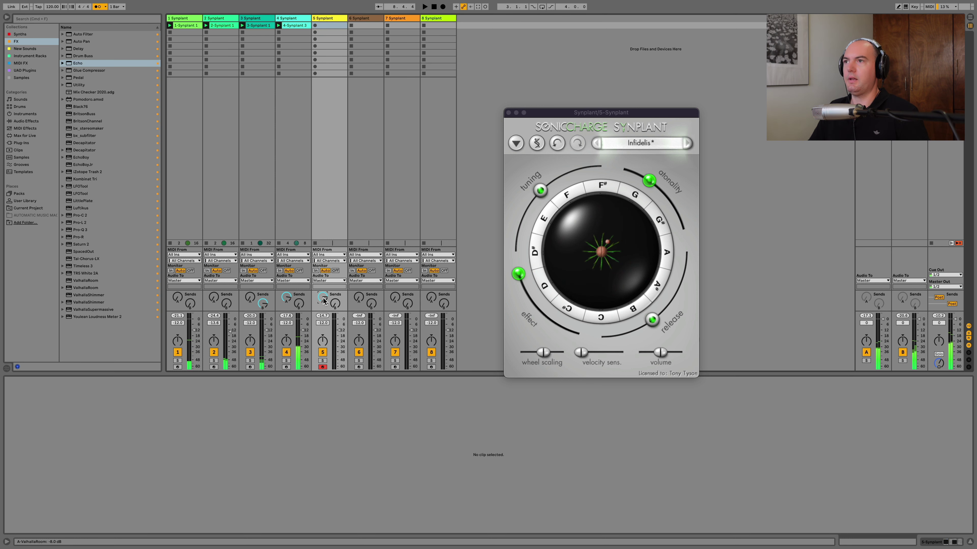
{"action": "left_click", "coordinate": [315, 25]}
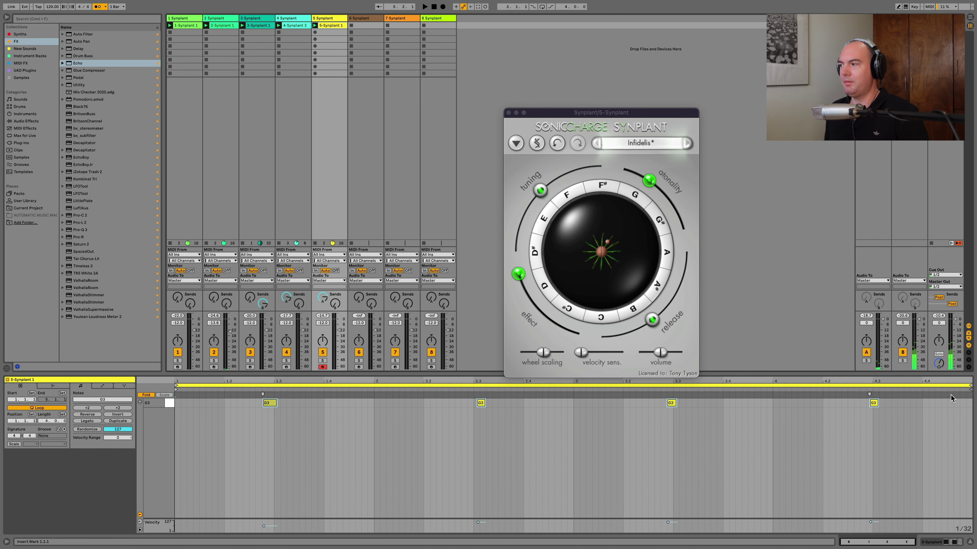
- Align the four G3 notes in track 5's clip with beat 3 of each bar and play back the loop
{"action": "scroll", "coordinate": [208, 414], "scroll_direction": "right", "scroll_amount": 3}
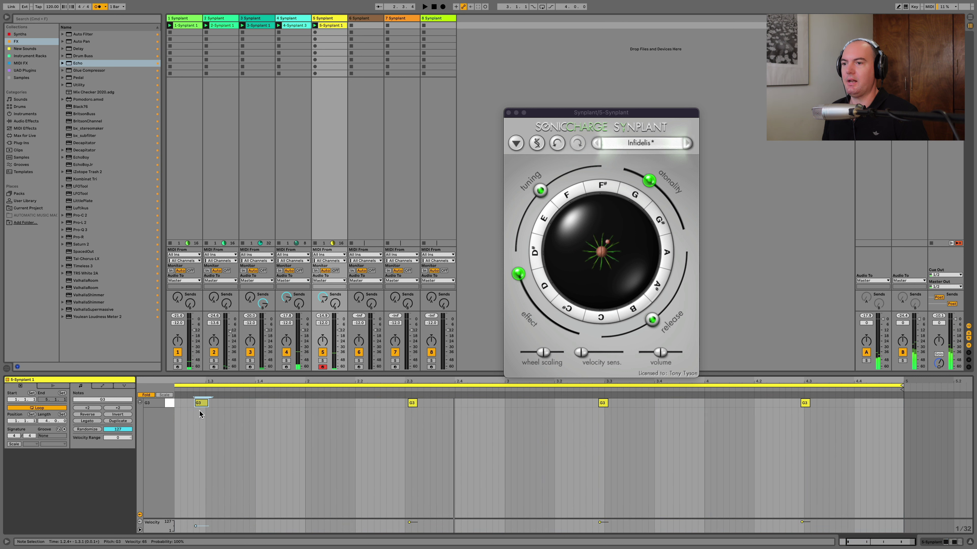
{"action": "left_click_drag", "start_coordinate": [200, 406], "coordinate": [217, 407]}
{"action": "left_click_drag", "start_coordinate": [412, 404], "coordinate": [408, 405]}
{"action": "left_click_drag", "start_coordinate": [602, 403], "coordinate": [610, 404]}
{"action": "left_click_drag", "start_coordinate": [805, 404], "coordinate": [808, 404]}
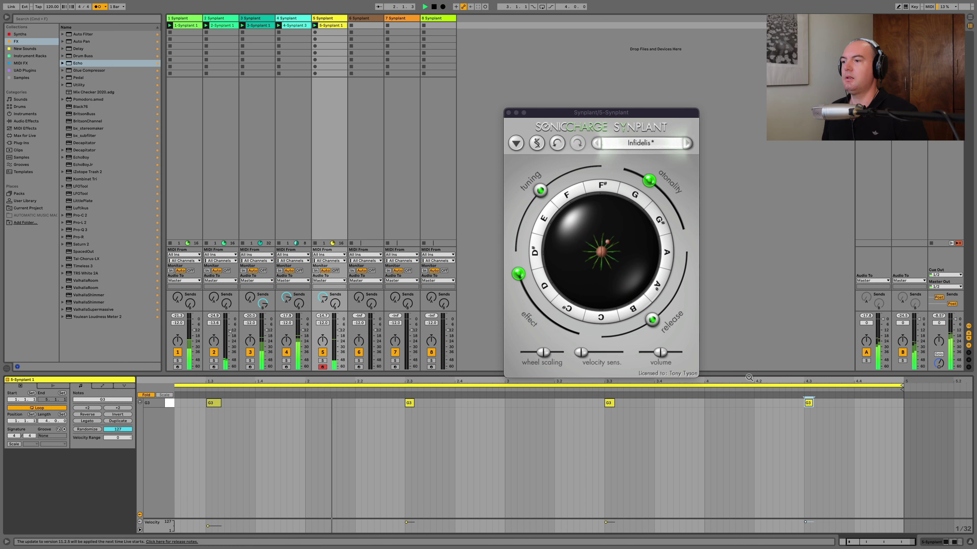
{"action": "double_click", "coordinate": [757, 381]}
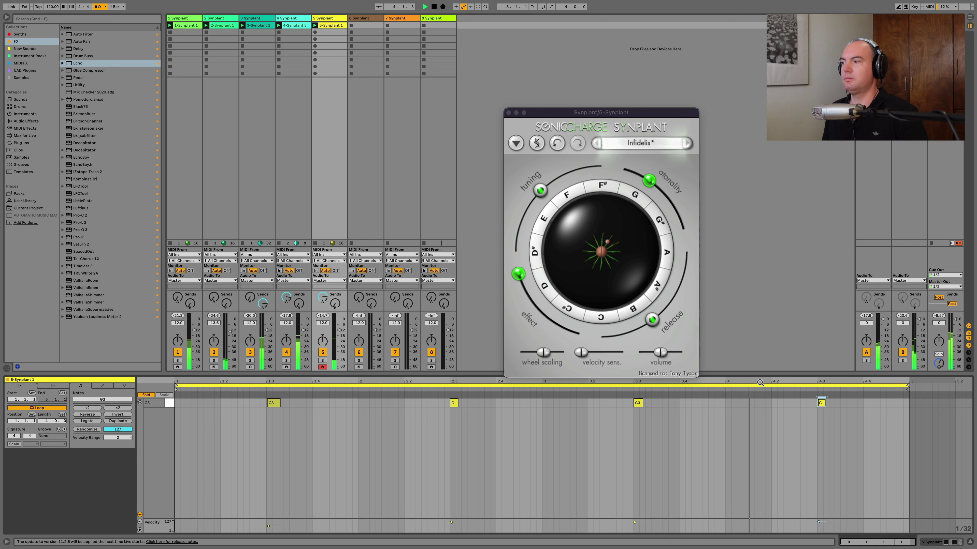
- Generate random seeds in track 6's Synplant until Lesciense
{"action": "left_click", "coordinate": [371, 61]}
{"action": "left_click", "coordinate": [372, 20]}
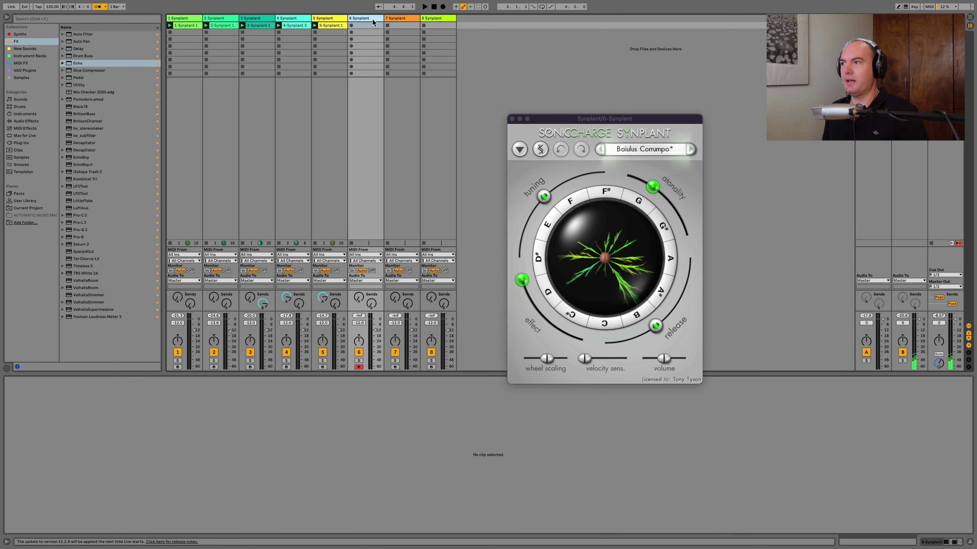
{"action": "left_click", "coordinate": [605, 263]}
{"action": "left_click", "coordinate": [604, 261]}
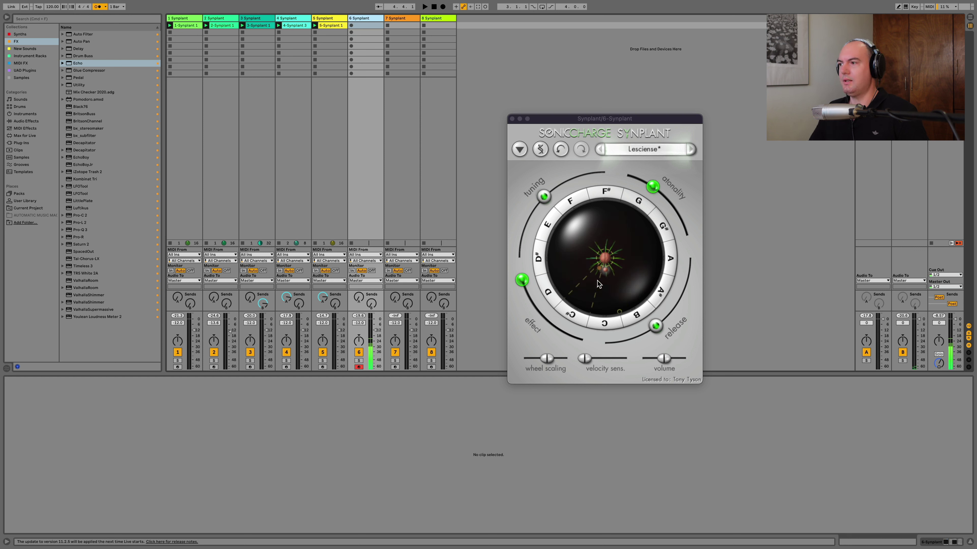
{"action": "left_click", "coordinate": [605, 265]}
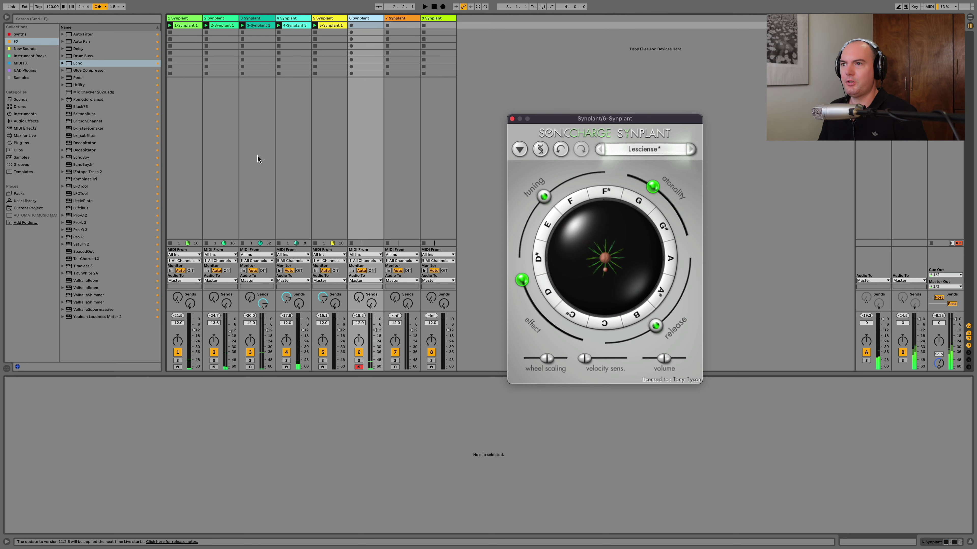
- Set a 12 dB/oct low cut at about 399 Hz in track 1's FabFilter Pro-Q 3 and audition the track soloed
{"action": "left_click", "coordinate": [186, 112]}
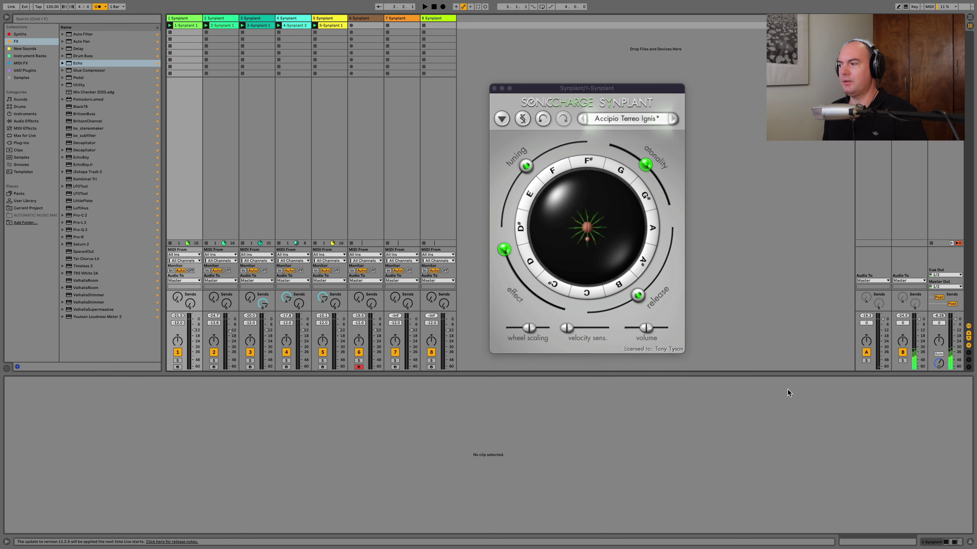
{"action": "left_click_drag", "start_coordinate": [73, 372], "coordinate": [73, 452]}
{"action": "left_click", "coordinate": [86, 465]}
{"action": "mouse_move", "coordinate": [434, 209]}
{"action": "left_mouse_down"}
{"action": "mouse_move", "coordinate": [388, 192]}
{"action": "mouse_move", "coordinate": [435, 190]}
{"action": "left_mouse_up"}
{"action": "key", "text": "space"}
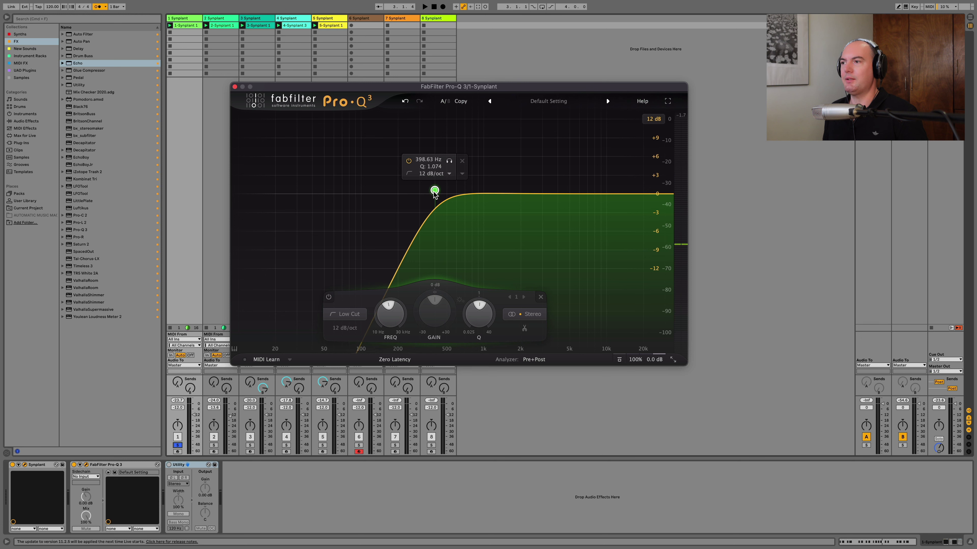
{"action": "key", "text": "space"}
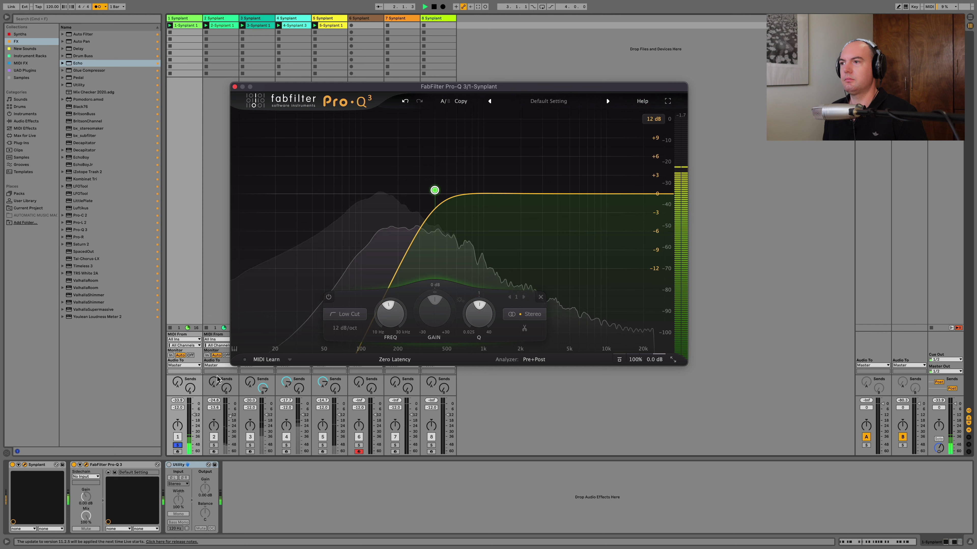
{"action": "key", "text": "space"}
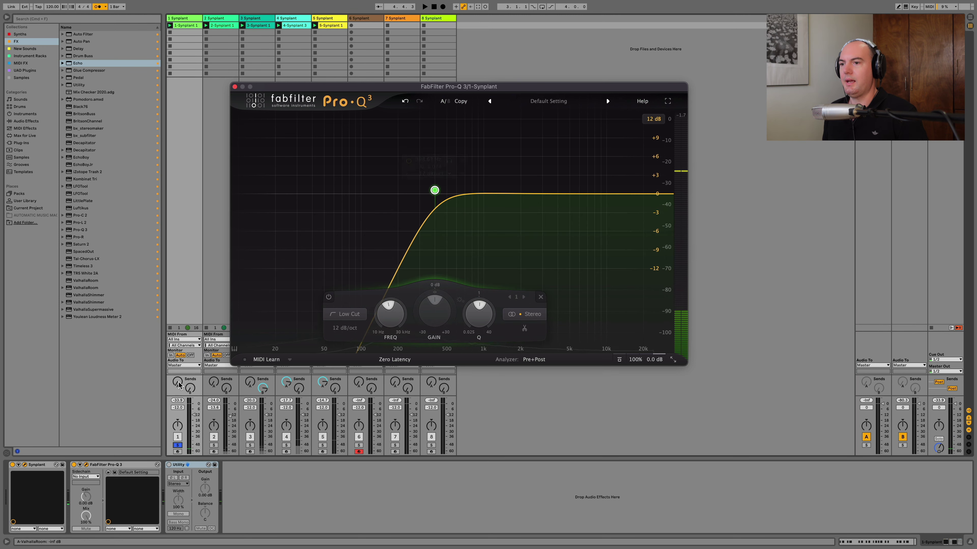
- Raise track 1's Echo send to about -12.4 dB during playback and take the track out of solo
{"action": "key", "text": "space"}
{"action": "left_click_drag", "start_coordinate": [190, 389], "coordinate": [190, 385]}
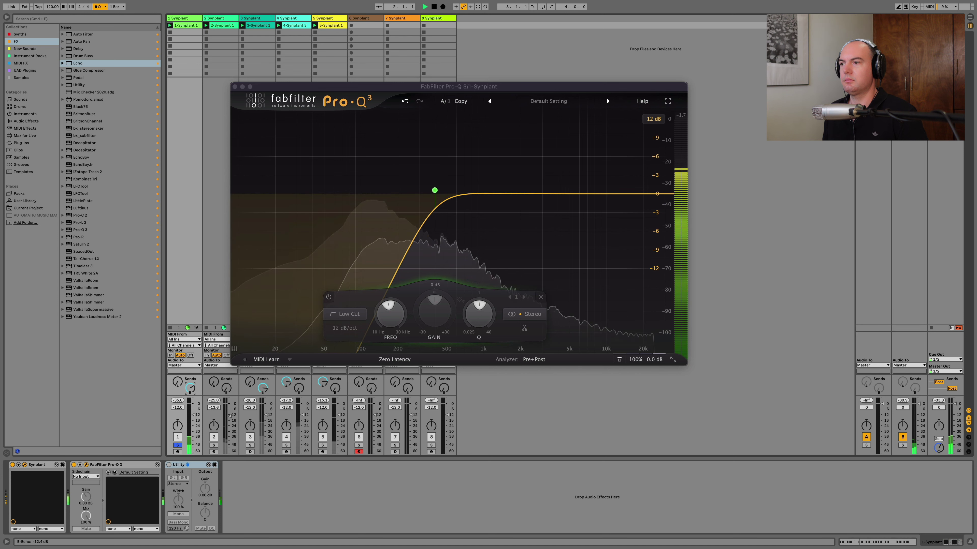
{"action": "key", "text": "space"}
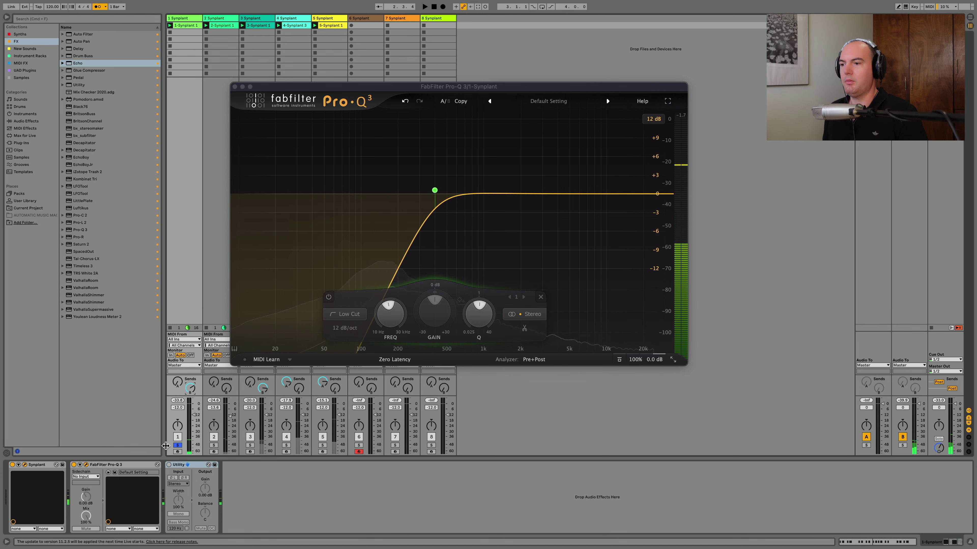
{"action": "left_click", "coordinate": [177, 445]}
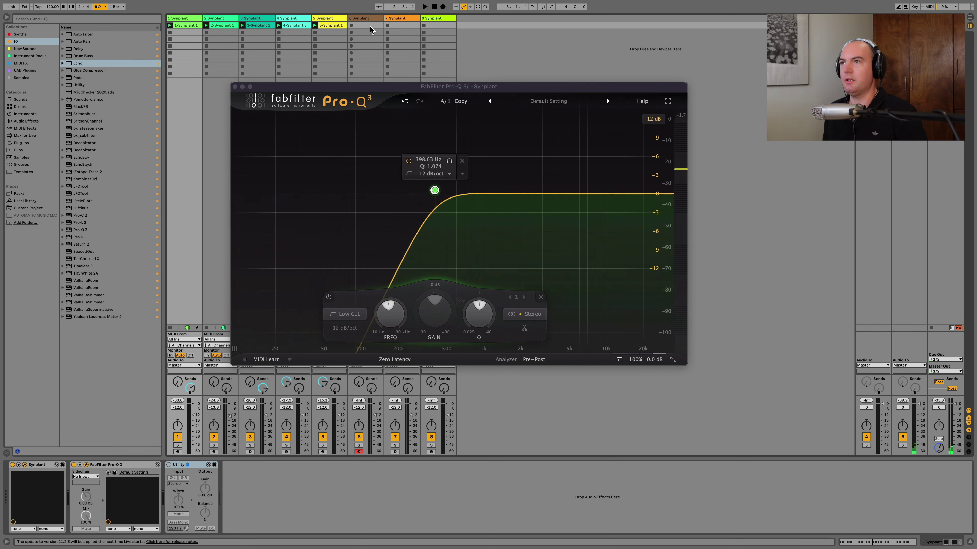
- Examine the frequency spectrum of track 6's Synplant sound in its FabFilter Pro-Q 3
{"action": "left_click", "coordinate": [371, 25]}
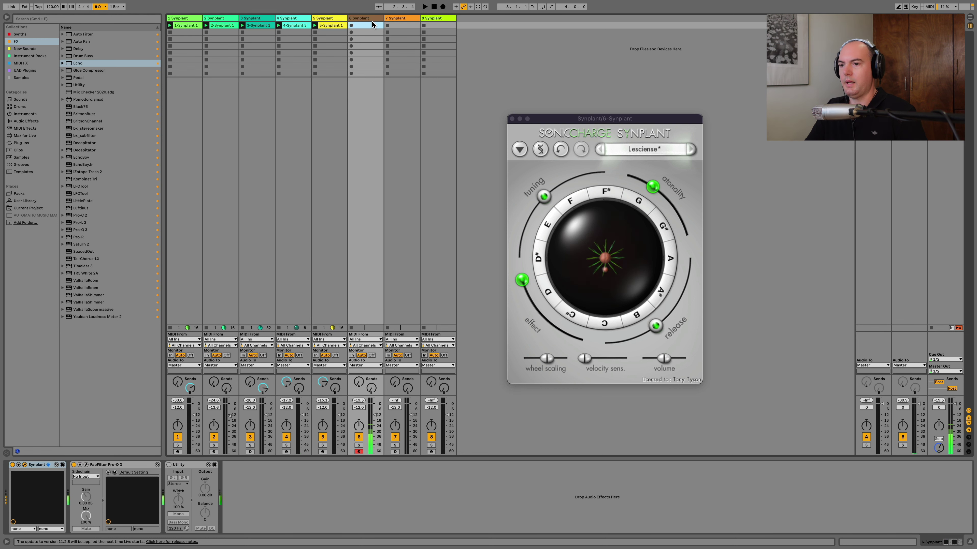
{"action": "left_click", "coordinate": [87, 464]}
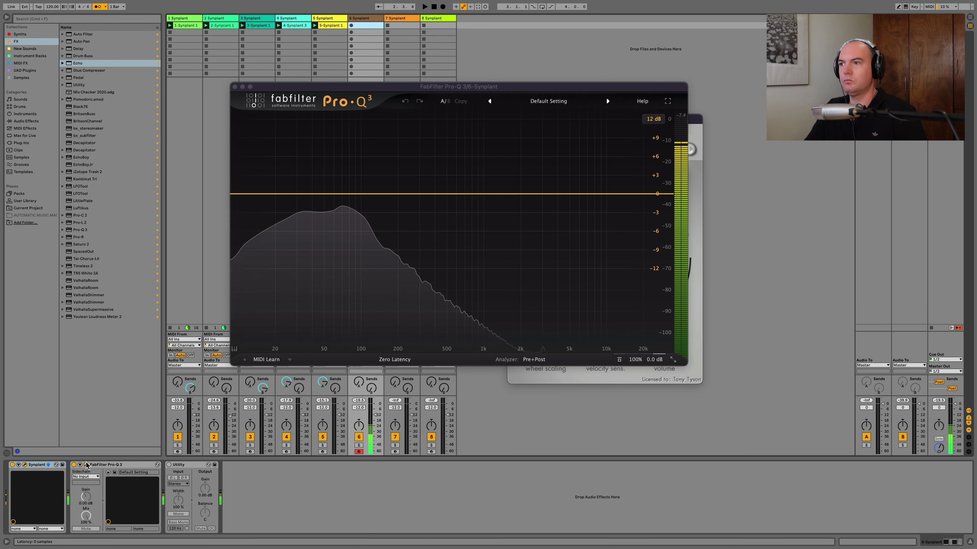
{"action": "left_click", "coordinate": [86, 465]}
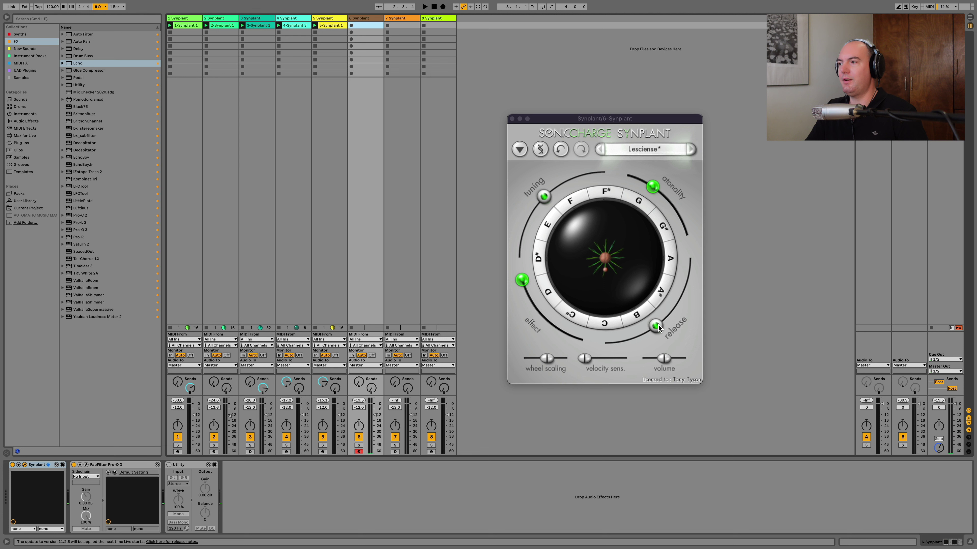
- Adjust the release of track 6's Lesciense sound in Synplant
{"action": "mouse_move", "coordinate": [658, 327]}
{"action": "left_mouse_down"}
{"action": "mouse_move", "coordinate": [691, 284]}
{"action": "mouse_move", "coordinate": [660, 318]}
{"action": "left_mouse_up"}
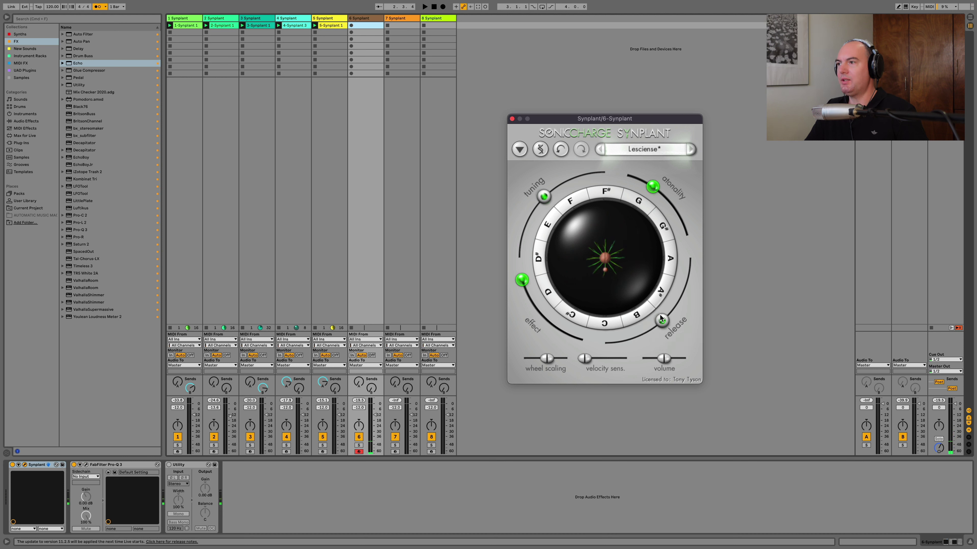
{"action": "mouse_move", "coordinate": [660, 319]}
{"action": "mouse_move", "coordinate": [661, 319]}
{"action": "left_mouse_down"}
{"action": "mouse_move", "coordinate": [682, 306]}
{"action": "mouse_move", "coordinate": [662, 325]}
{"action": "mouse_move", "coordinate": [674, 330]}
{"action": "left_mouse_up"}
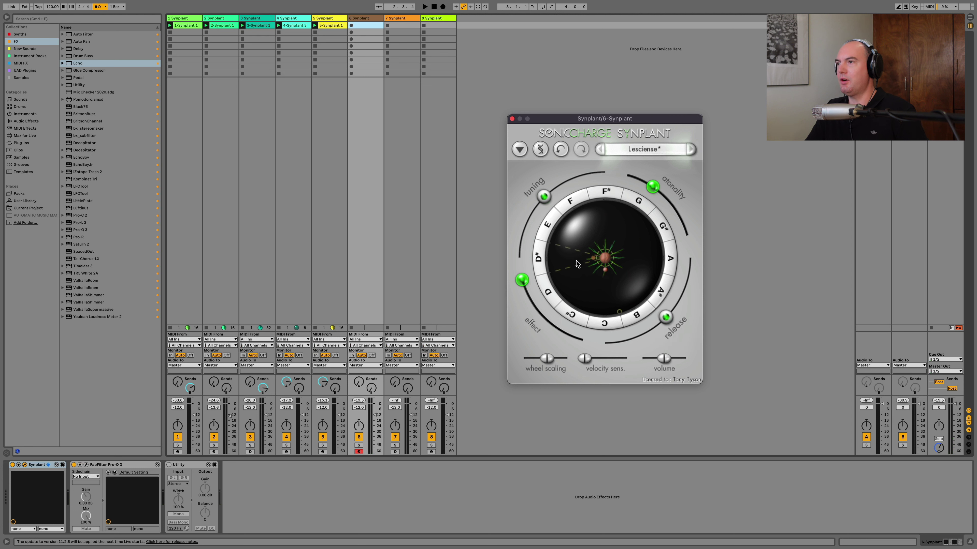
- In track 6's Synplant genome, set flt_freq to 0.458, flt_mod to 0.000, fm_amt to 0.444 and fm_mod to 0.000
{"action": "left_click", "coordinate": [541, 149]}
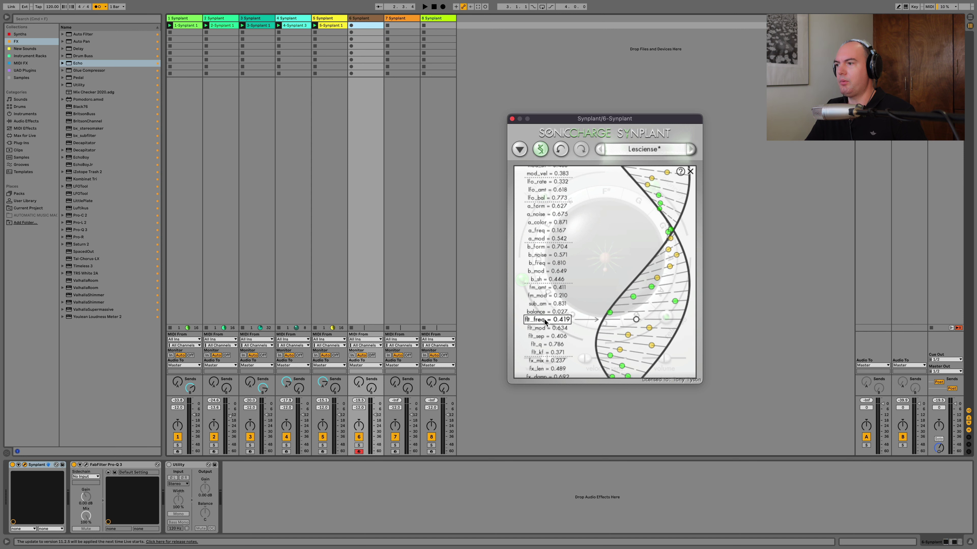
{"action": "mouse_move", "coordinate": [544, 320]}
{"action": "left_mouse_down"}
{"action": "mouse_move", "coordinate": [604, 320]}
{"action": "mouse_move", "coordinate": [524, 325]}
{"action": "left_mouse_up"}
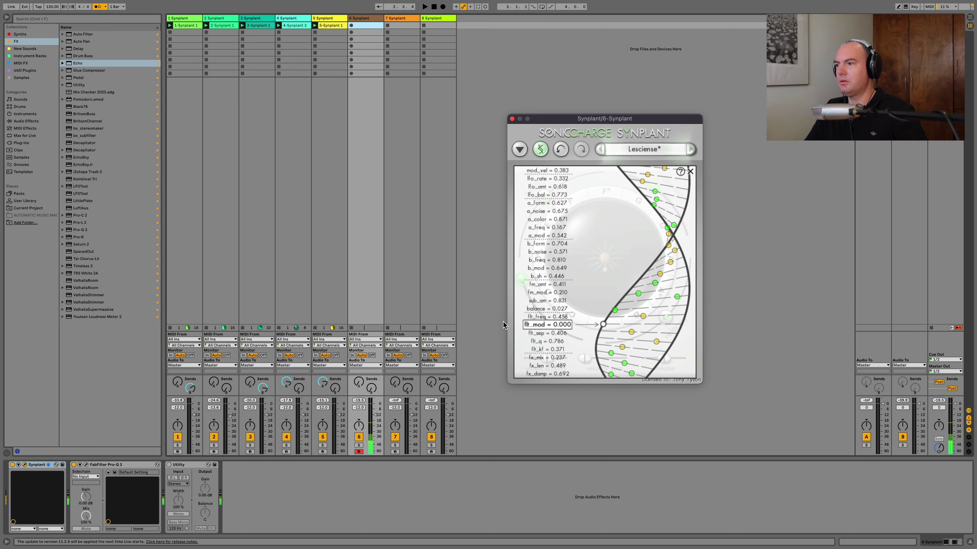
{"action": "left_click_drag", "start_coordinate": [549, 331], "coordinate": [561, 220]}
- Set vol_sus to 1.000 in track 6's Synplant genome and close the genome editor
{"action": "scroll", "coordinate": [562, 220], "scroll_direction": "down", "scroll_amount": 2}
{"action": "scroll", "coordinate": [562, 215], "scroll_direction": "up", "scroll_amount": 4}
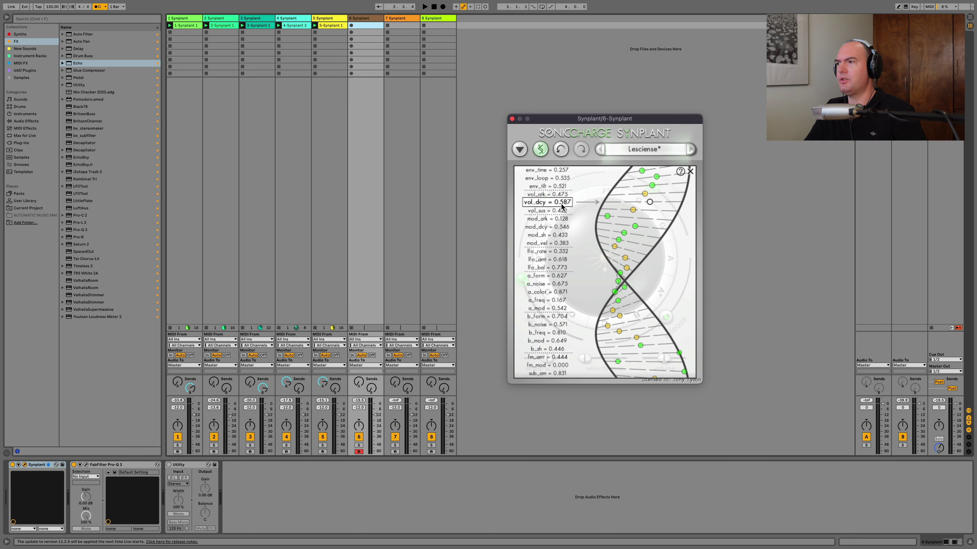
{"action": "left_click_drag", "start_coordinate": [562, 211], "coordinate": [665, 211]}
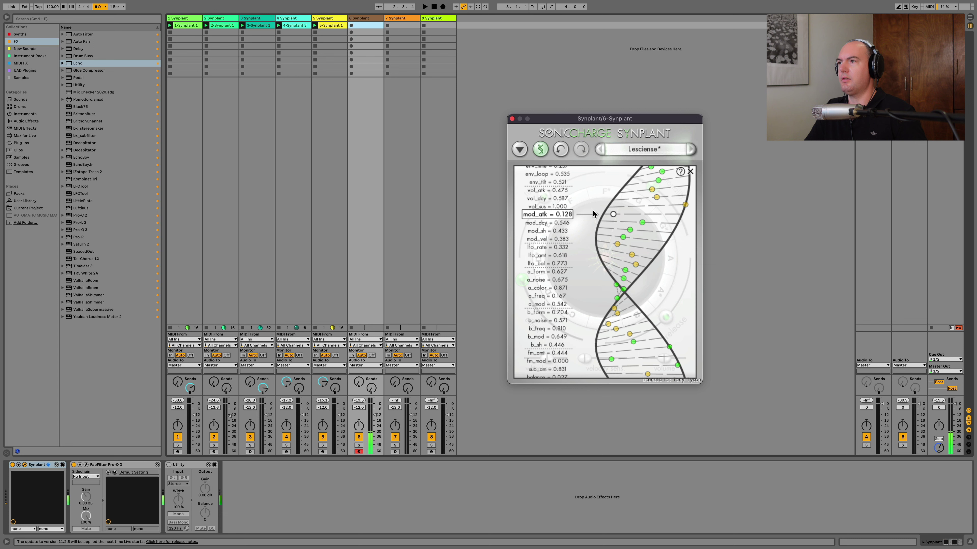
{"action": "left_click", "coordinate": [541, 148]}
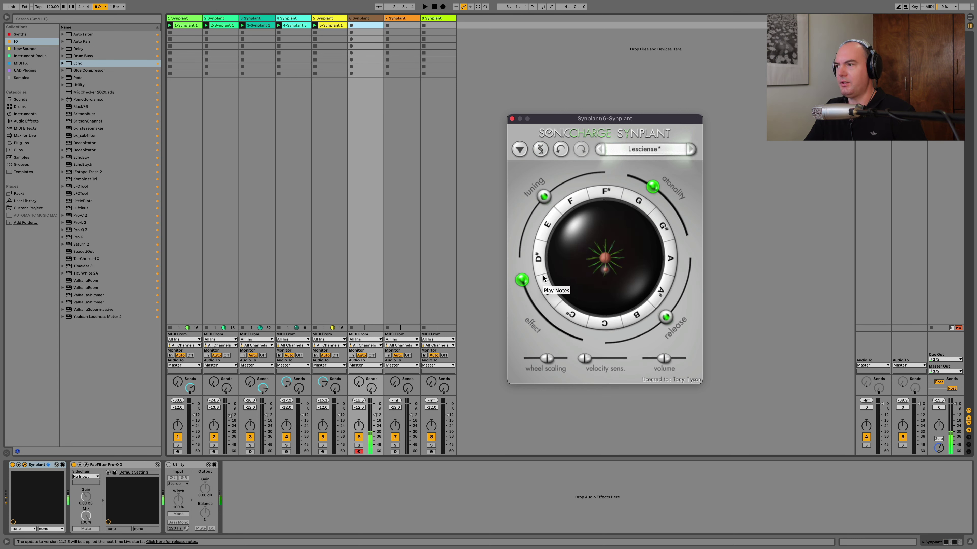
- Raise track 6's volume to -4.0 dB and record a four-bar C2 MIDI clip in its first slot
{"action": "left_click_drag", "start_coordinate": [358, 408], "coordinate": [359, 396]}
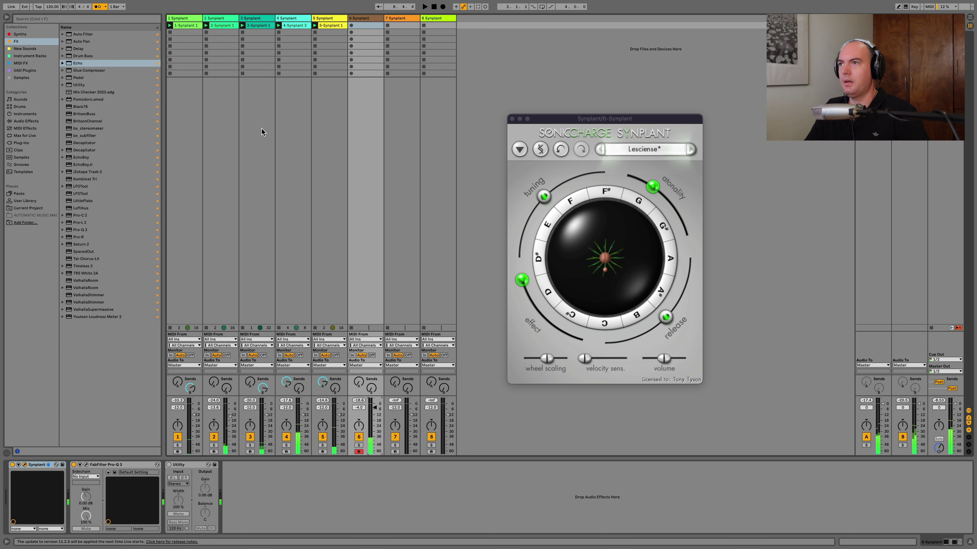
{"action": "left_click", "coordinate": [351, 26]}
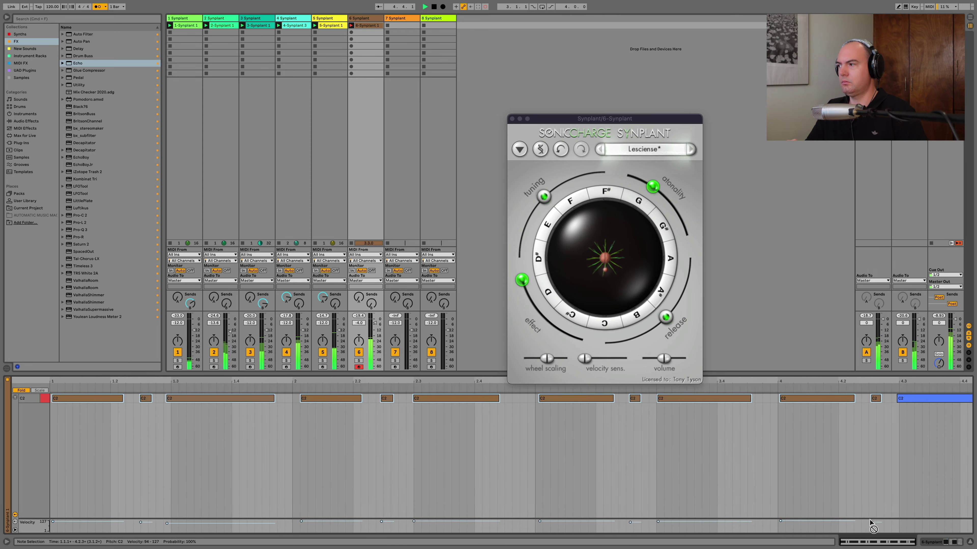
{"action": "key", "text": "space"}
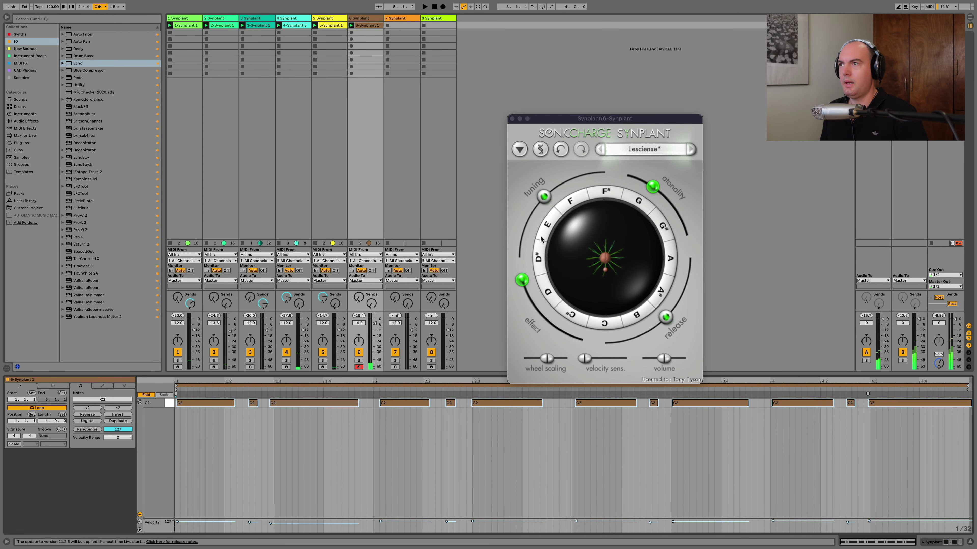
- Open track 7's Synplant and grow the branches of the Dilato Detego seed outward
{"action": "left_click", "coordinate": [404, 25]}
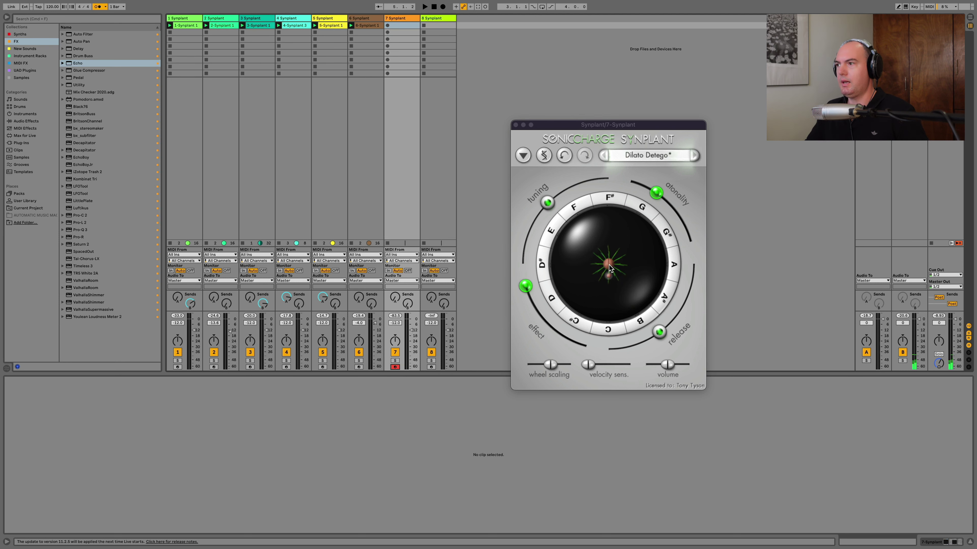
{"action": "left_click", "coordinate": [583, 258]}
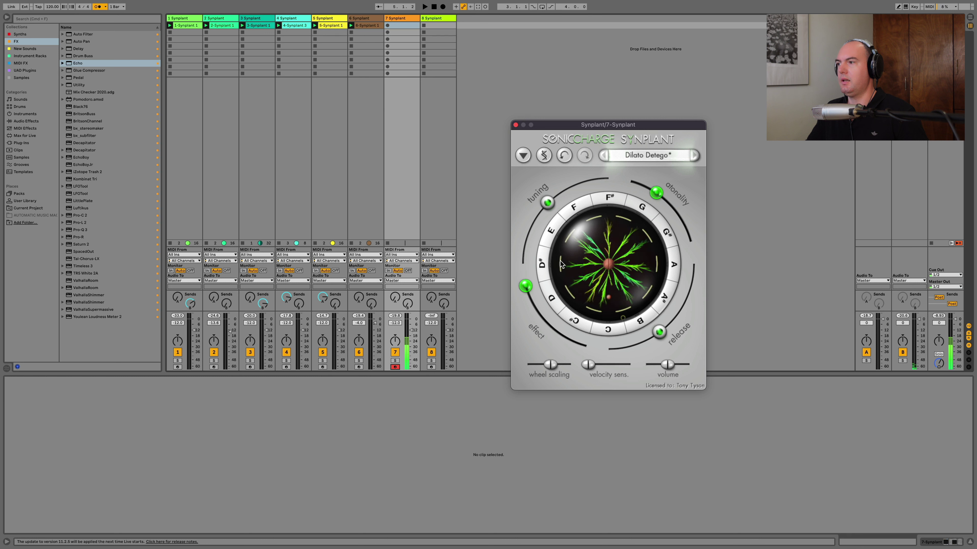
{"action": "left_click_drag", "start_coordinate": [561, 261], "coordinate": [592, 263]}
{"action": "left_click", "coordinate": [608, 267]}
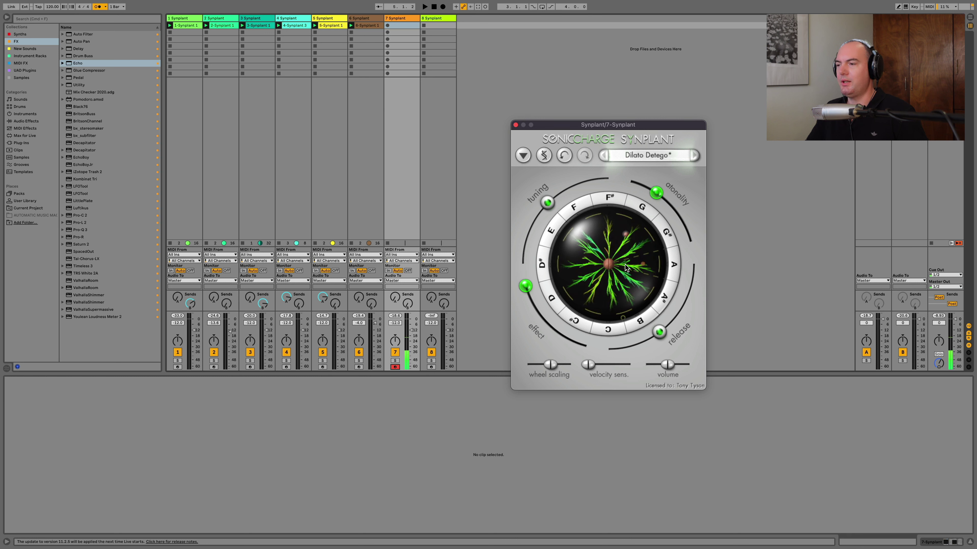
- Generate random seeds in track 7's Synplant until Sursum Superne Servo, adjusting its effect and release and auditioning it against the loop
{"action": "left_click", "coordinate": [608, 268], "text": "super"}
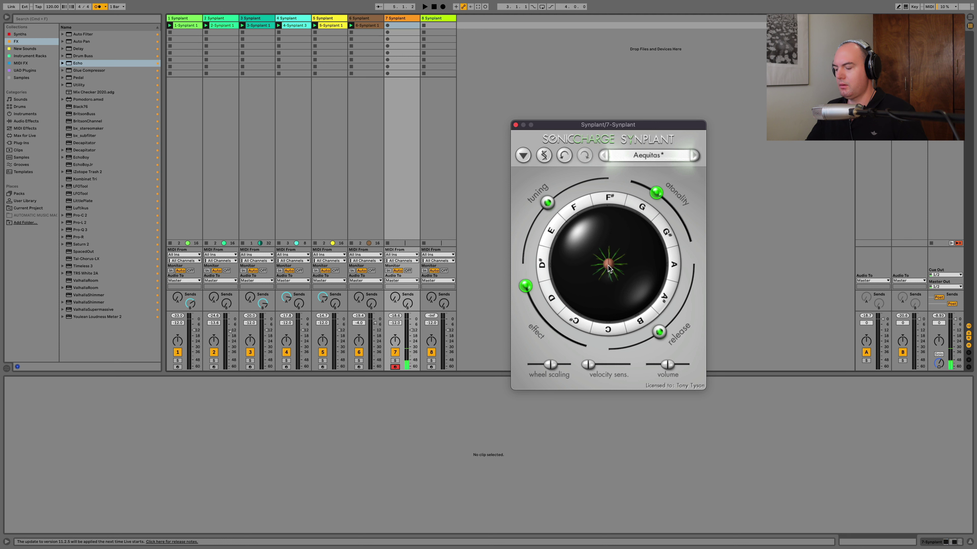
{"action": "left_click", "coordinate": [608, 268], "text": "super"}
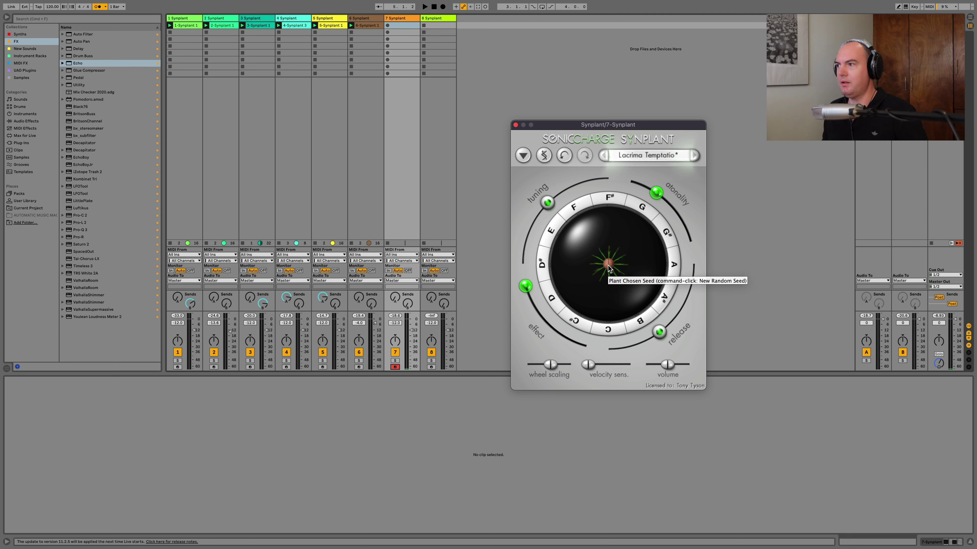
{"action": "left_click", "coordinate": [608, 268], "text": "super"}
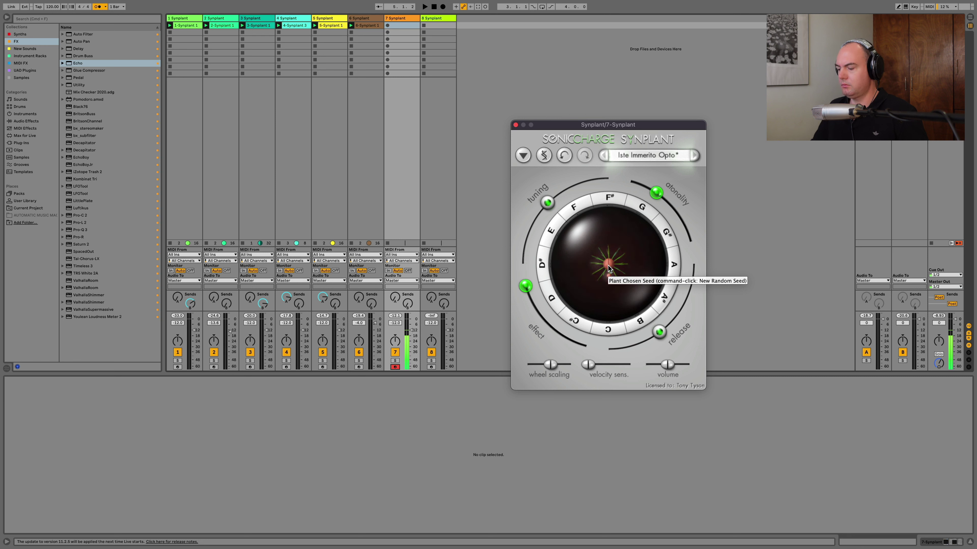
{"action": "left_click", "coordinate": [608, 268], "text": "super"}
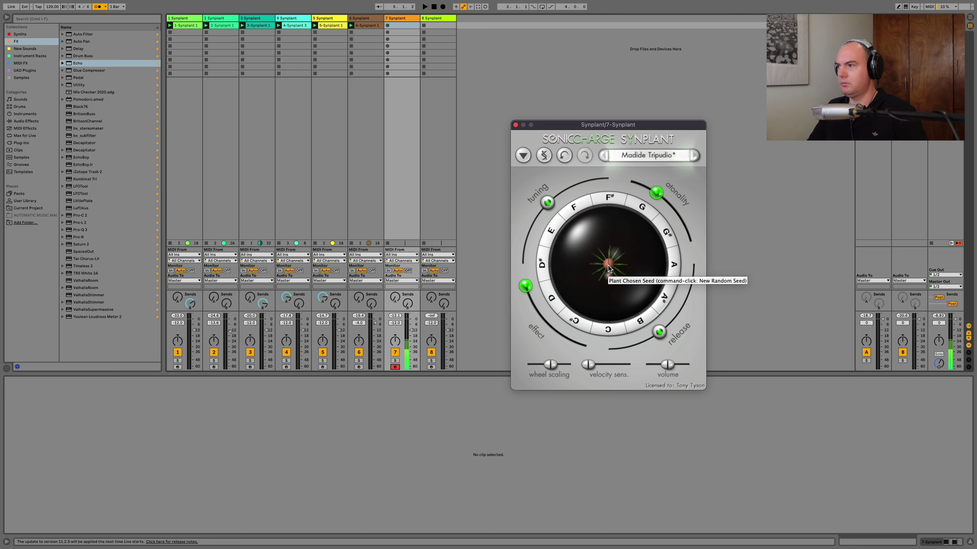
{"action": "left_click", "coordinate": [607, 269], "text": "super"}
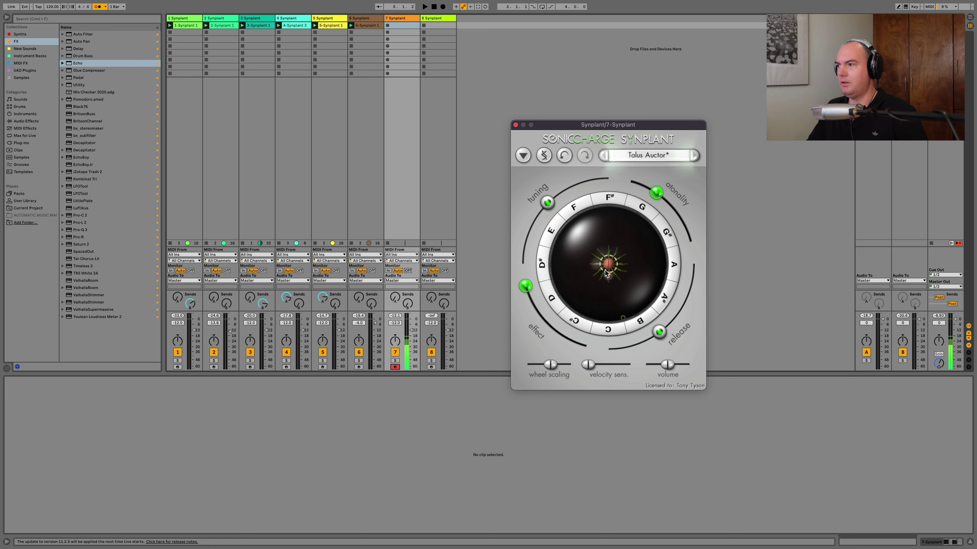
{"action": "left_click", "coordinate": [612, 269], "text": "super"}
{"action": "key", "text": "space"}
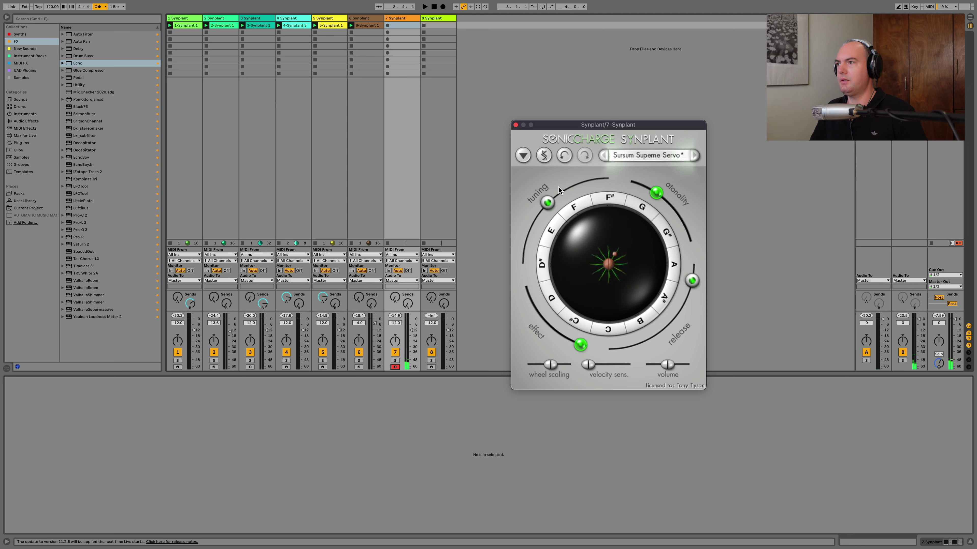
- Set vol_sus to 1.000 and fm_mod to 0.998 in track 7's Synplant genome, adjusting mod_dcy as well, and close the genome editor
{"action": "left_click", "coordinate": [544, 155]}
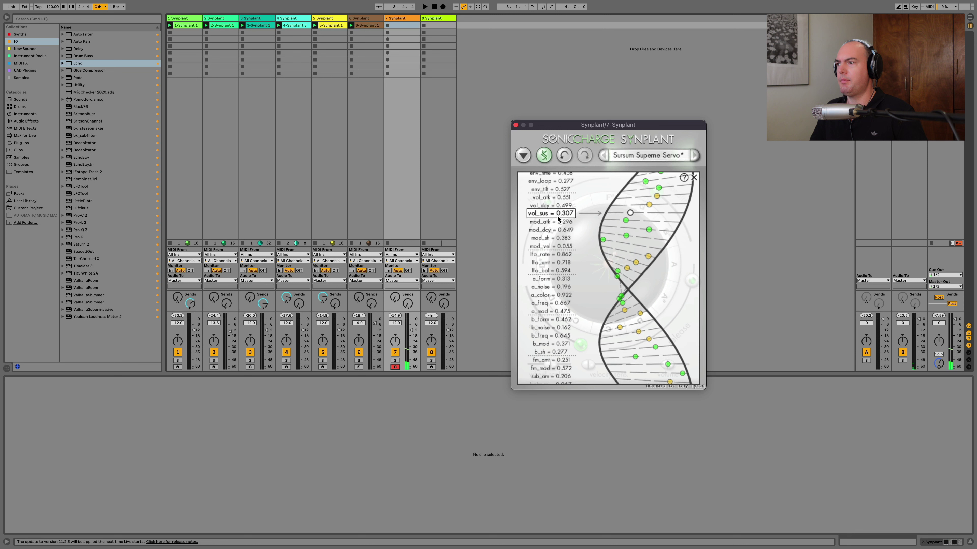
{"action": "left_click_drag", "start_coordinate": [561, 213], "coordinate": [640, 216]}
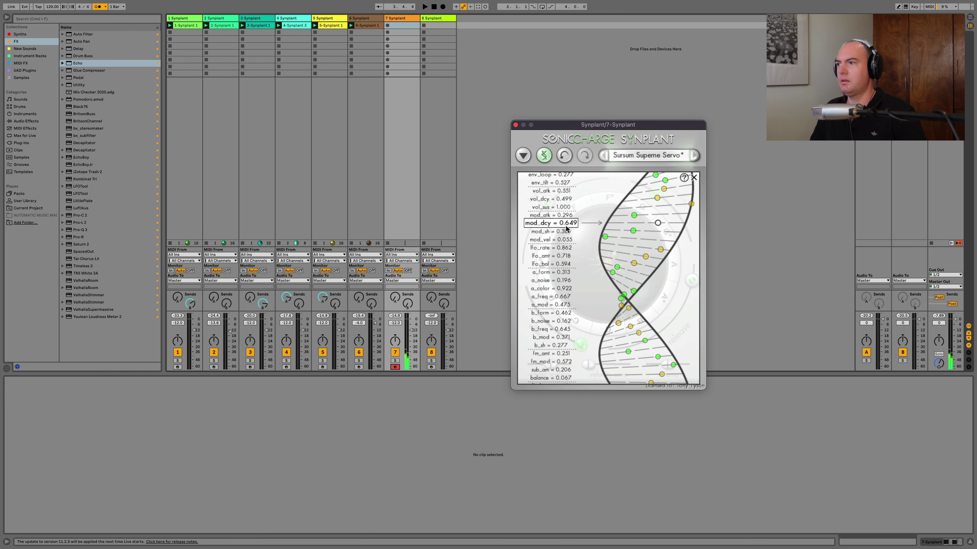
{"action": "left_click_drag", "start_coordinate": [573, 227], "coordinate": [566, 228]}
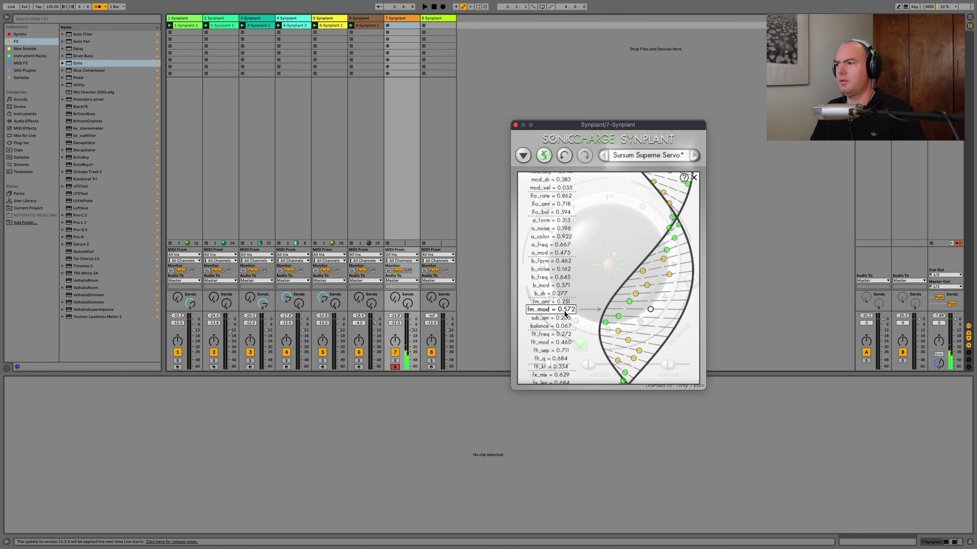
{"action": "left_click_drag", "start_coordinate": [565, 313], "coordinate": [598, 310]}
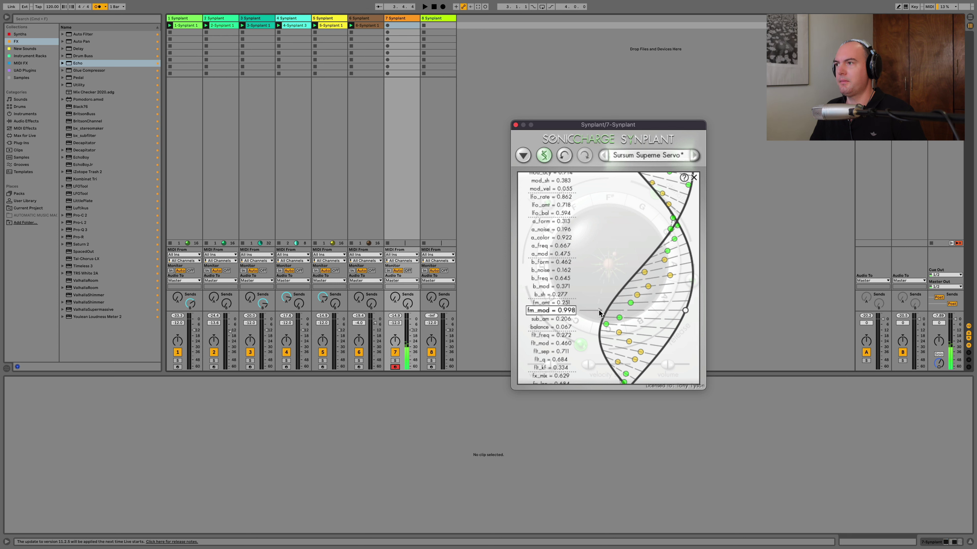
{"action": "left_click", "coordinate": [549, 153]}
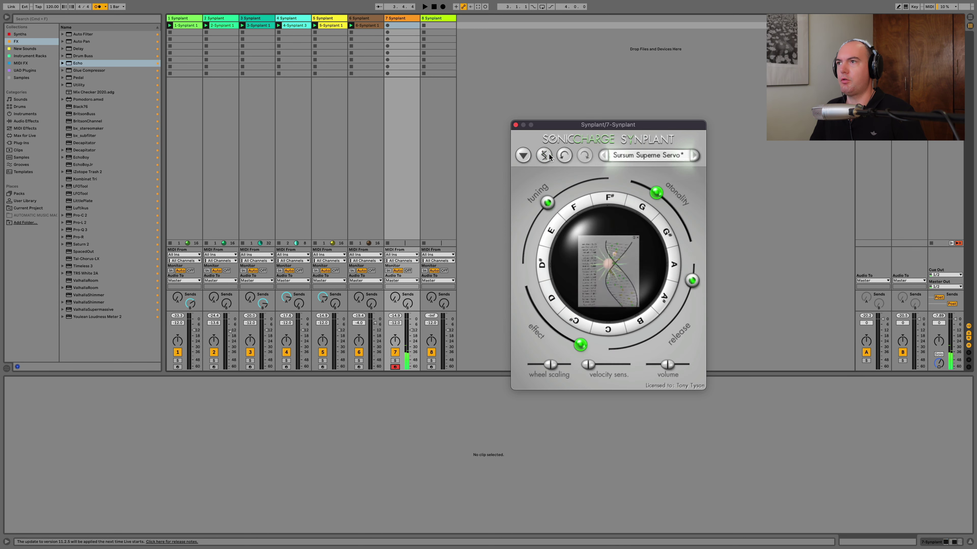
- Record a four-bar MIDI clip with a sustained G3 in track 7's first slot
{"action": "left_click", "coordinate": [388, 25]}
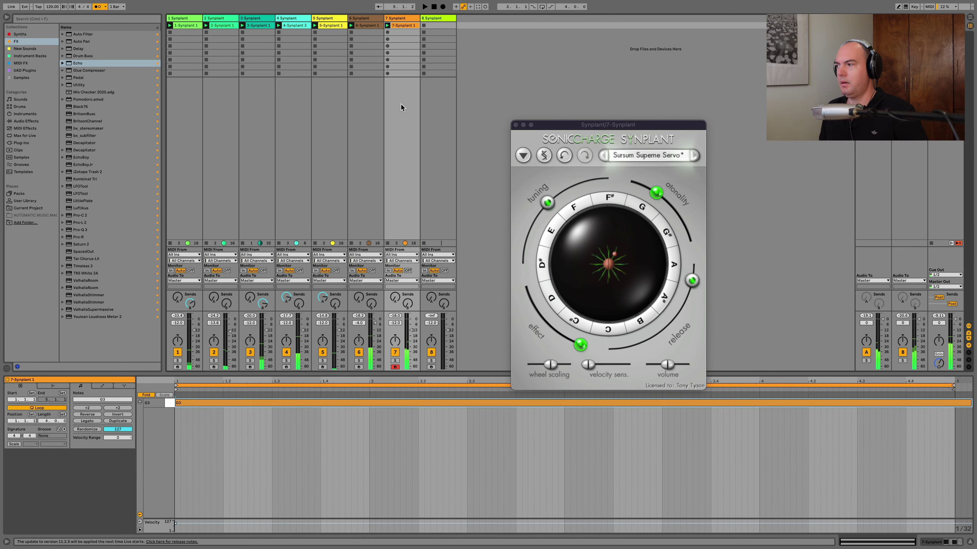
{"action": "left_click", "coordinate": [922, 446]}
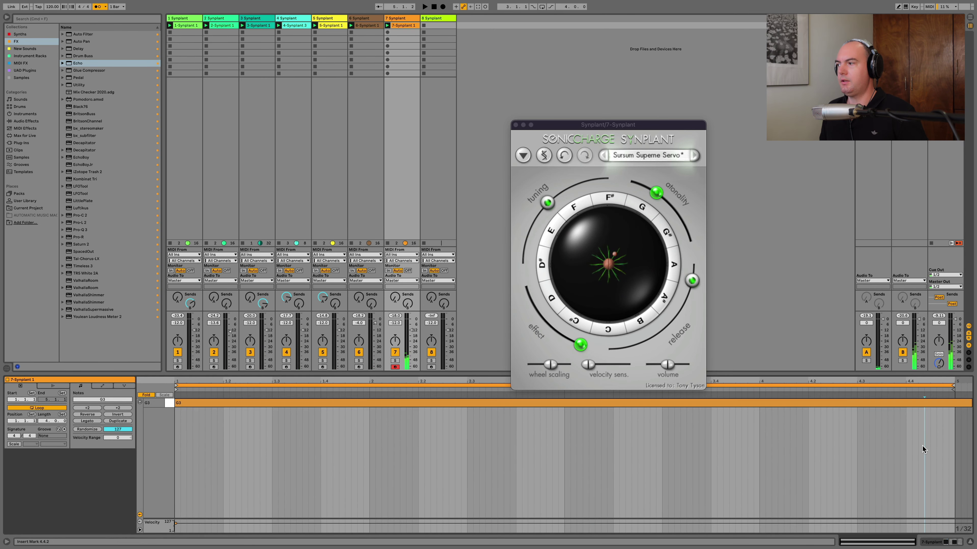
{"action": "left_click", "coordinate": [934, 403]}
- Solo track 7 and add a 12 dB/oct low-cut band just below 1 kHz in its Pro-Q 3
{"action": "key", "text": "shift+Tab"}
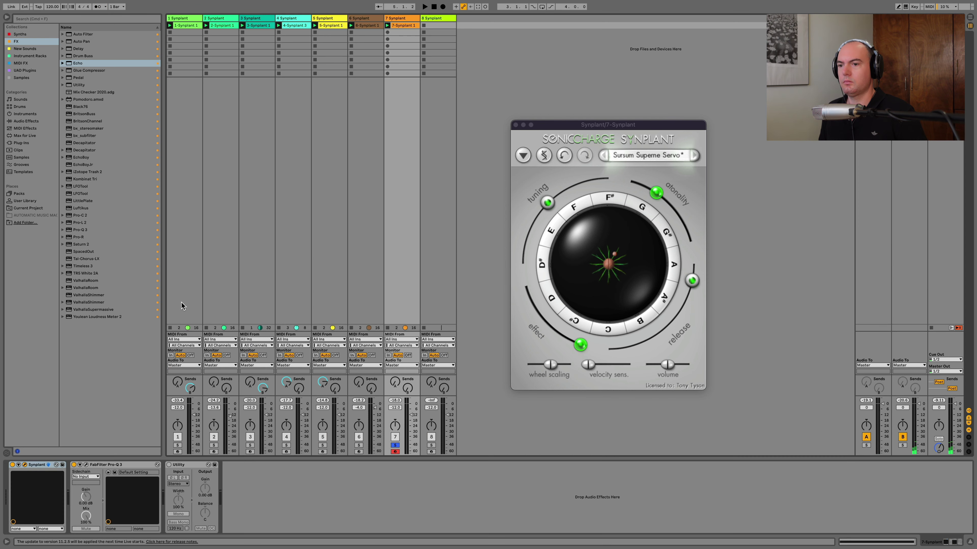
{"action": "left_click", "coordinate": [87, 465]}
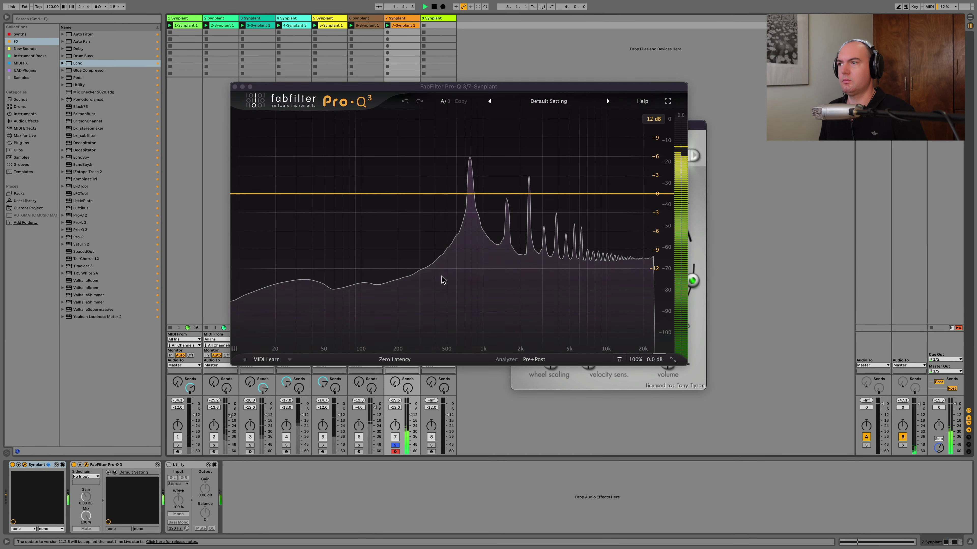
{"action": "left_click", "coordinate": [462, 194]}
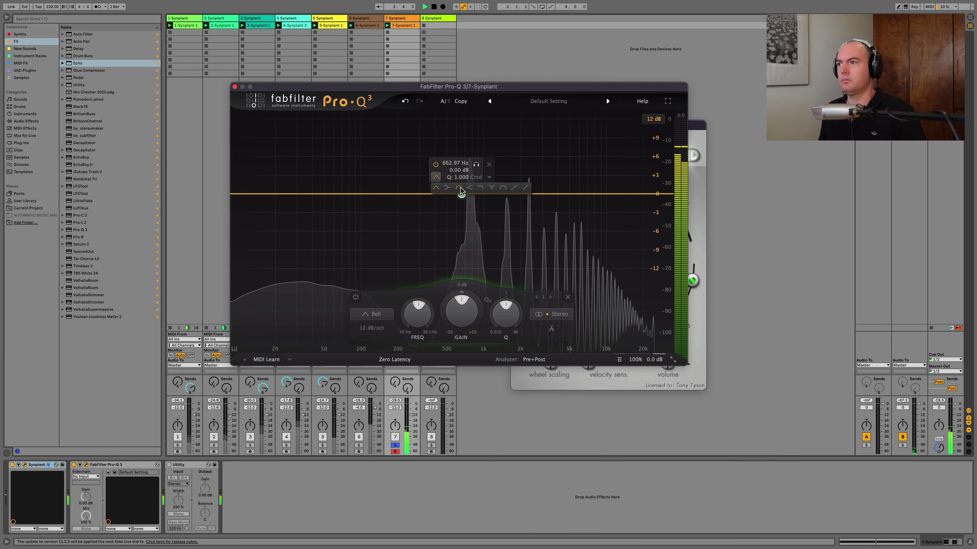
{"action": "left_click", "coordinate": [435, 177]}
{"action": "mouse_move", "coordinate": [462, 194]}
{"action": "left_mouse_down"}
{"action": "mouse_move", "coordinate": [490, 197]}
{"action": "mouse_move", "coordinate": [476, 198]}
{"action": "left_mouse_up"}
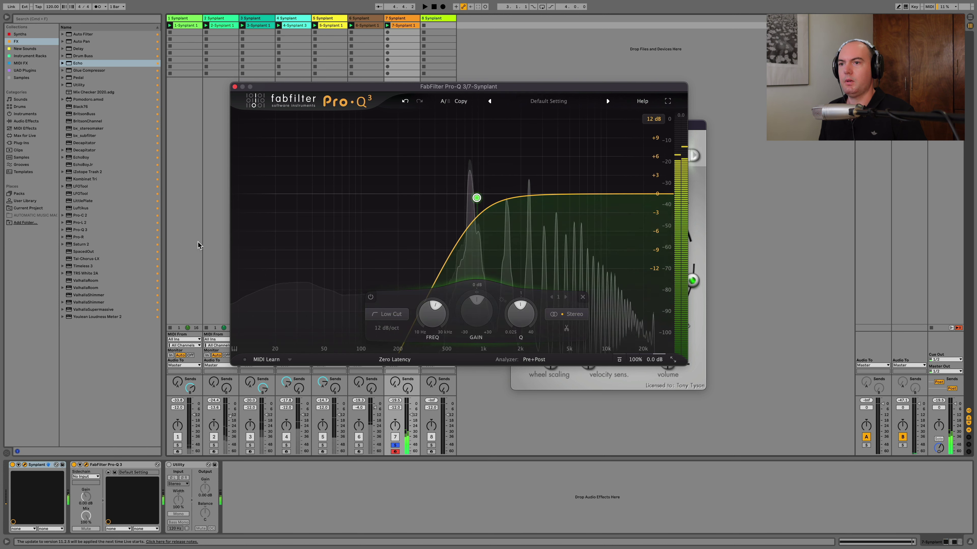
- Add TAL-Chorus-LX to track 7, close its window and the EQ's, and place the chorus ahead of Utility
{"action": "double_click", "coordinate": [81, 259]}
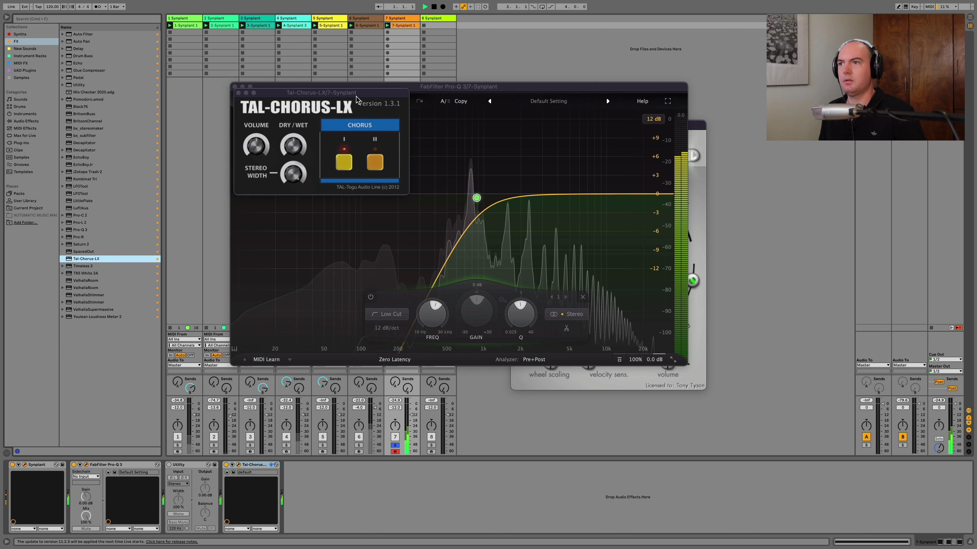
{"action": "left_click", "coordinate": [293, 148]}
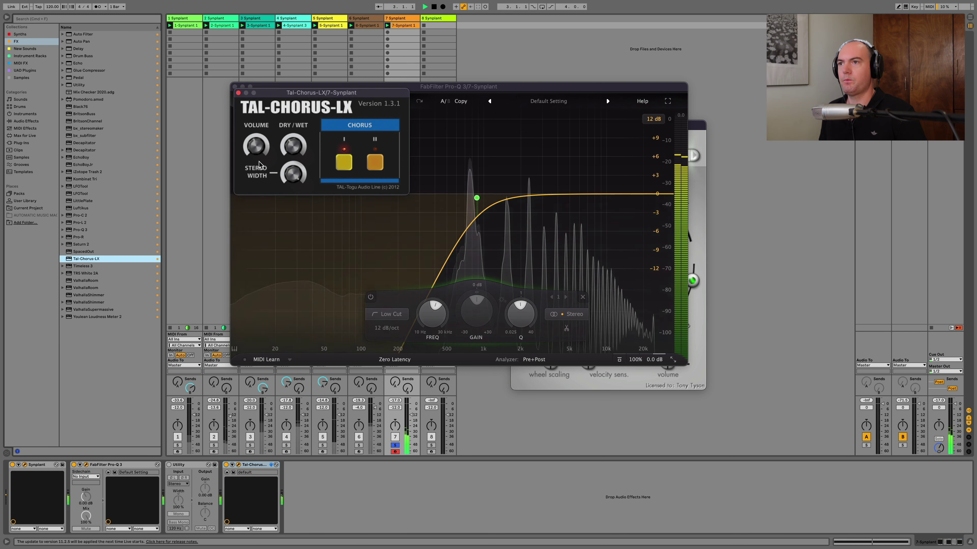
{"action": "left_click", "coordinate": [238, 92]}
{"action": "left_click", "coordinate": [234, 87]}
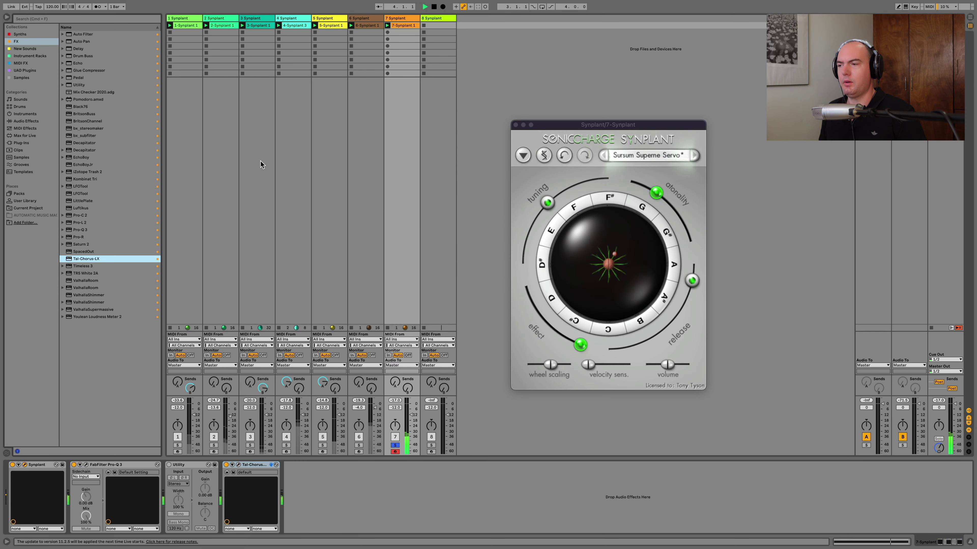
{"action": "key", "text": "super+z"}
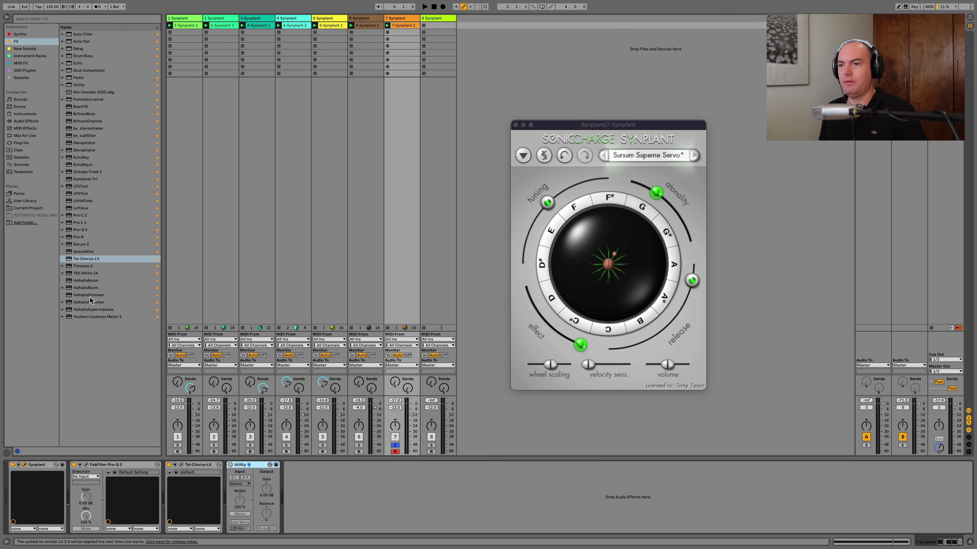
- Add ValhallaRoom and LFOTool to track 7 and reshape the LFO curve into a symmetrical triangle at a 2 bar rate
{"action": "double_click", "coordinate": [80, 280]}
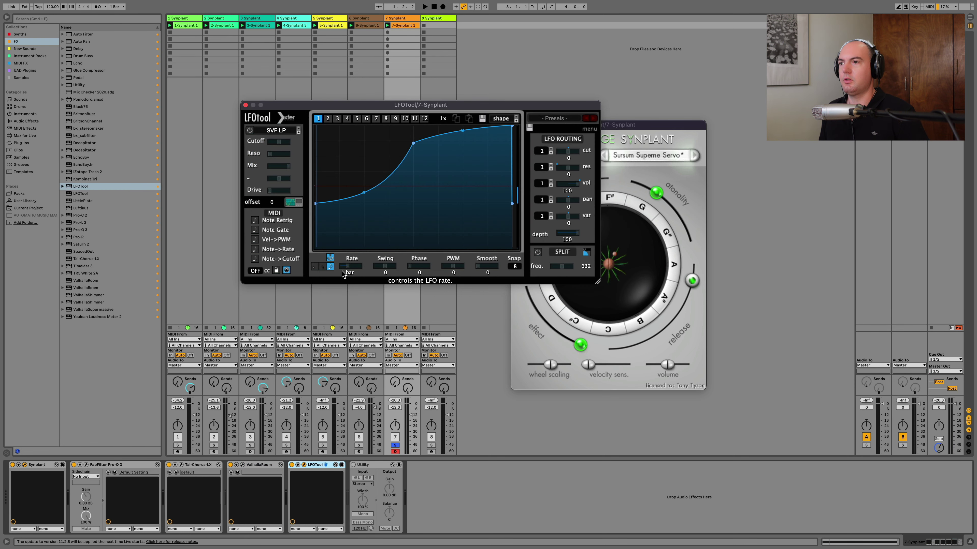
{"action": "left_click_drag", "start_coordinate": [315, 208], "coordinate": [314, 248]}
{"action": "double_click", "coordinate": [412, 143]}
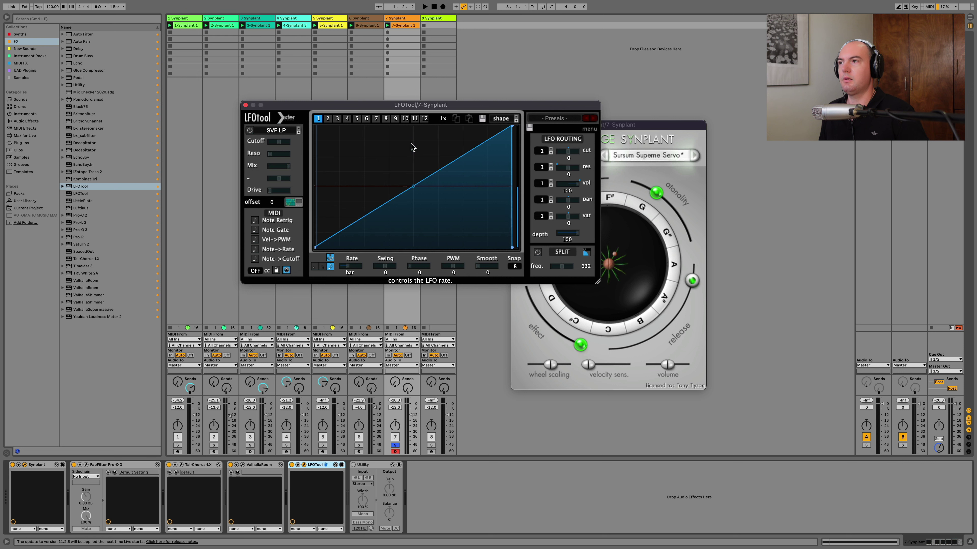
{"action": "left_click_drag", "start_coordinate": [512, 127], "coordinate": [414, 126]}
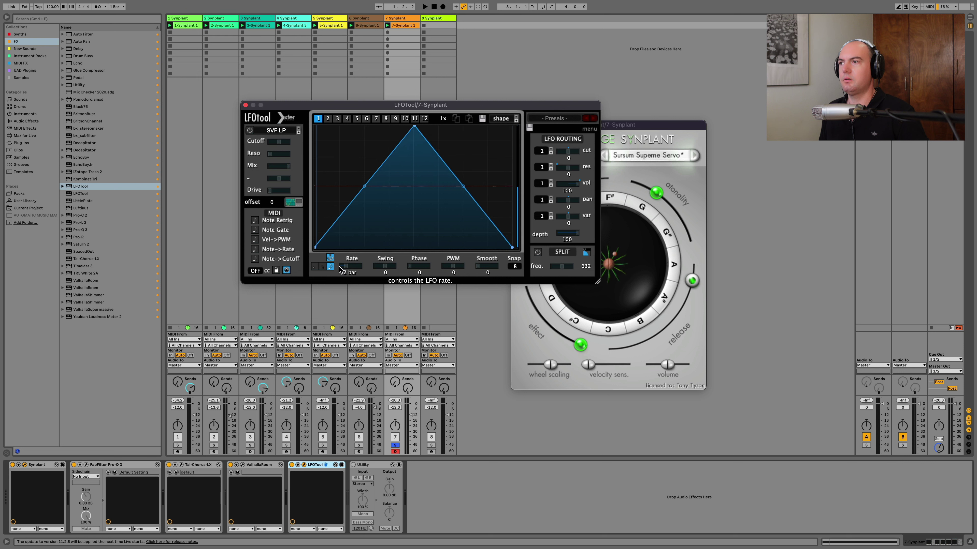
- Play the loop, set LFOTool's volume modulation amount to 27 and hide its window
{"action": "key", "text": "space"}
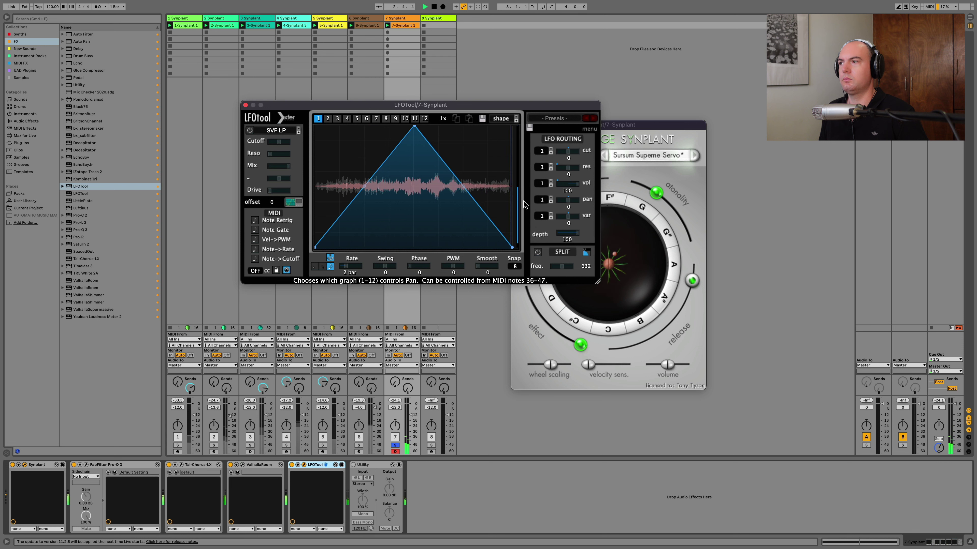
{"action": "left_click_drag", "start_coordinate": [579, 184], "coordinate": [550, 195]}
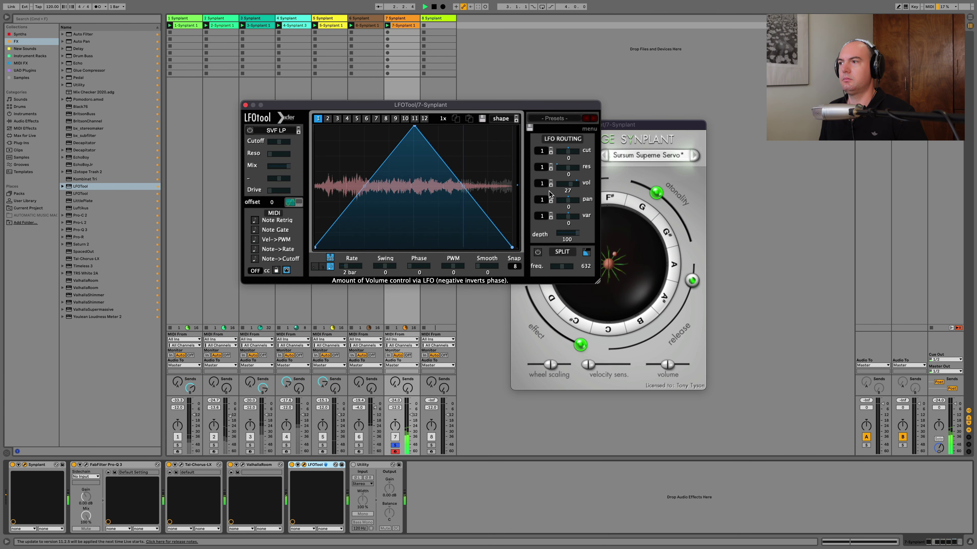
{"action": "key", "text": "super+alt+p"}
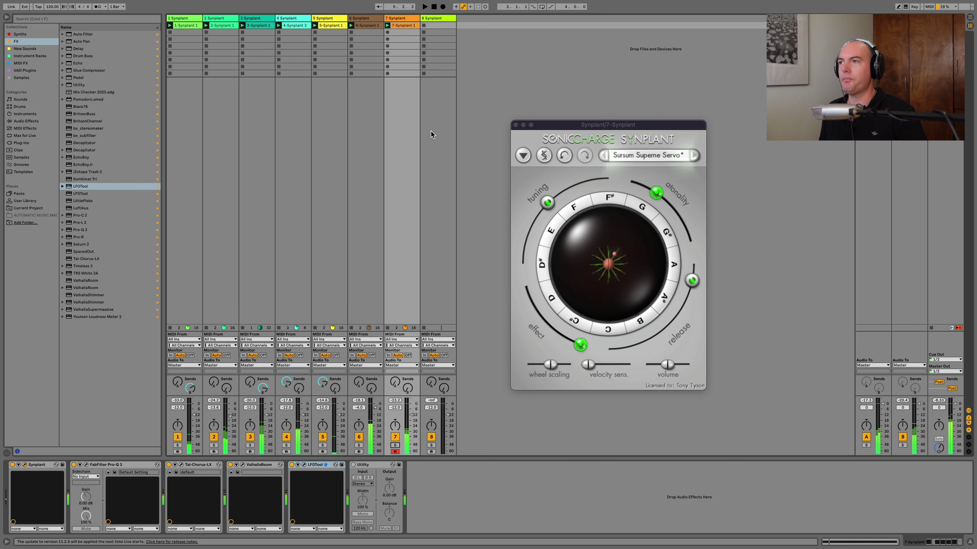
- Open track 8's Synplant and generate random seeds until Auditor Praecido, auditioning them against the loop
{"action": "left_click", "coordinate": [439, 103]}
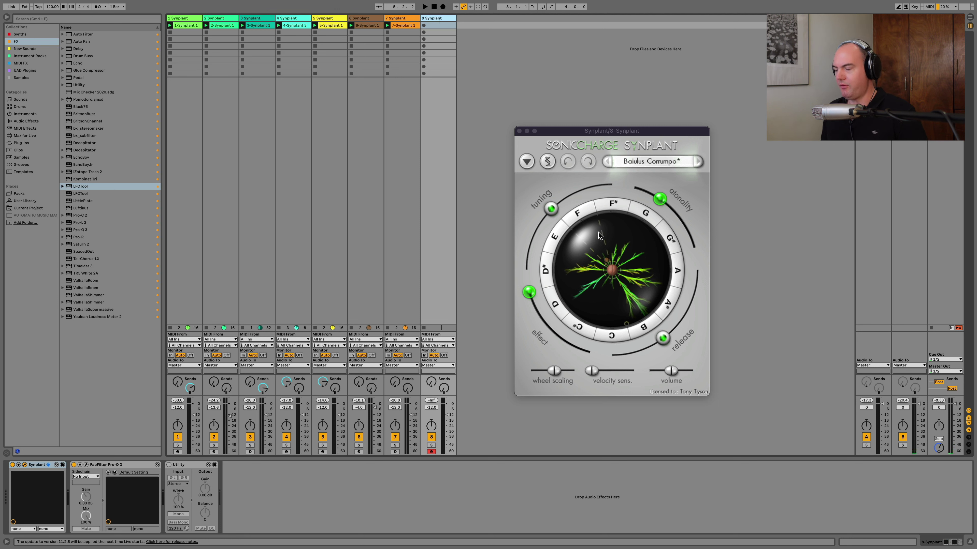
{"action": "left_click", "coordinate": [613, 271]}
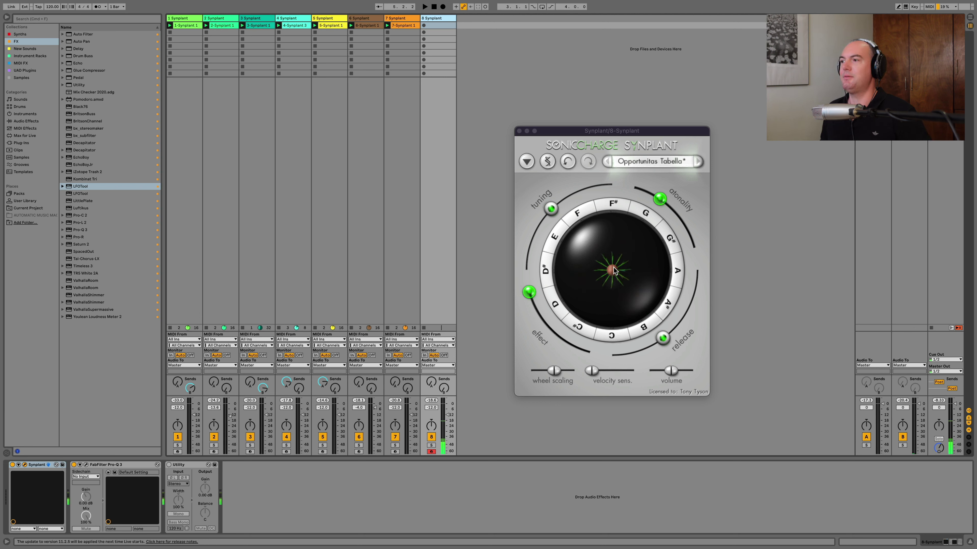
{"action": "left_click", "coordinate": [613, 271]}
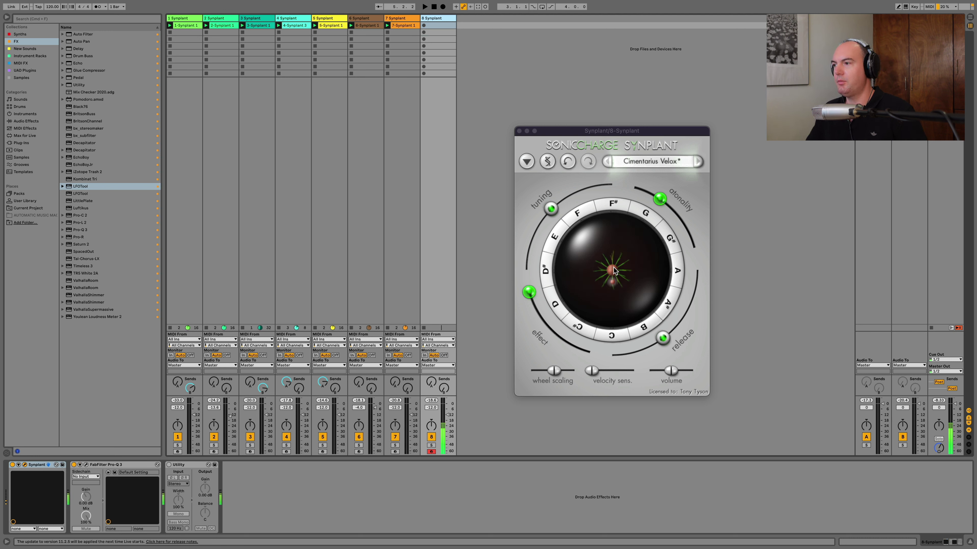
{"action": "left_click", "coordinate": [612, 278]}
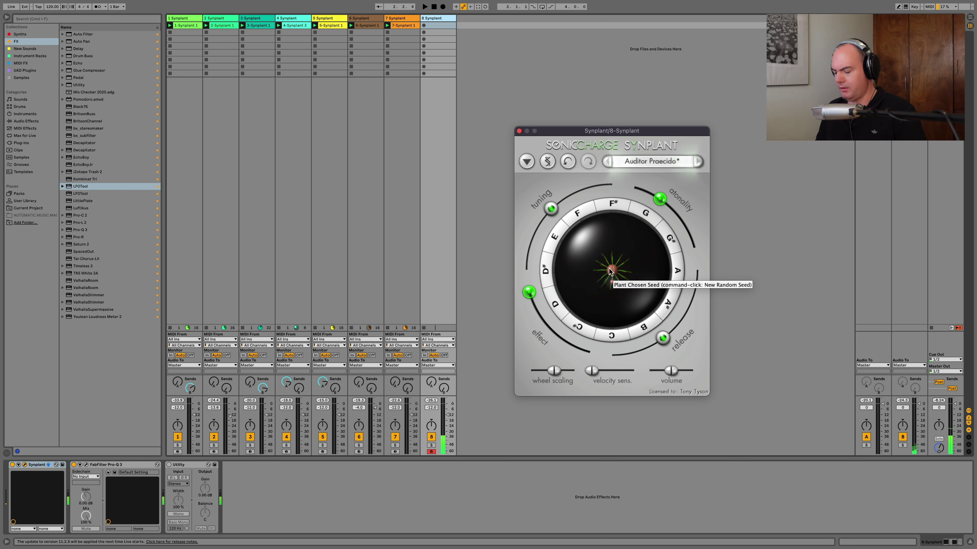
- Insert an audio track with its input set to Resampling and record the soloed track 8 Synplant into its first slot
{"action": "key", "text": "super+t"}
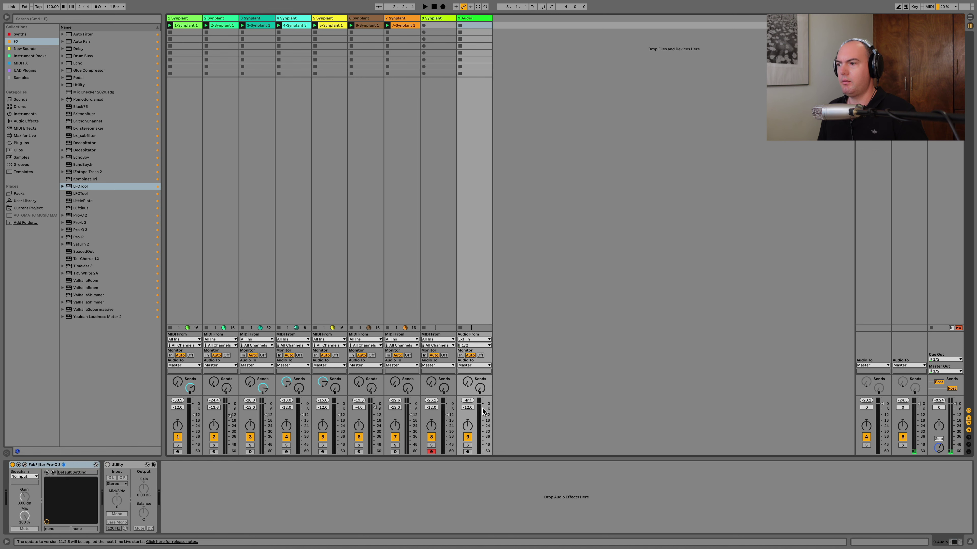
{"action": "left_click", "coordinate": [468, 339]}
{"action": "left_click", "coordinate": [468, 359]}
{"action": "left_click", "coordinate": [431, 445]}
{"action": "left_click", "coordinate": [467, 452]}
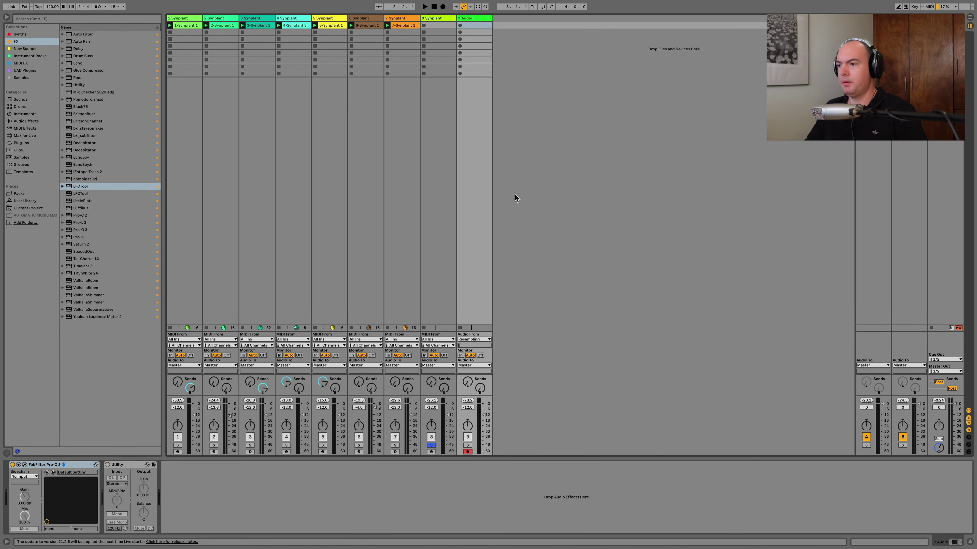
{"action": "left_click", "coordinate": [431, 452], "text": "super"}
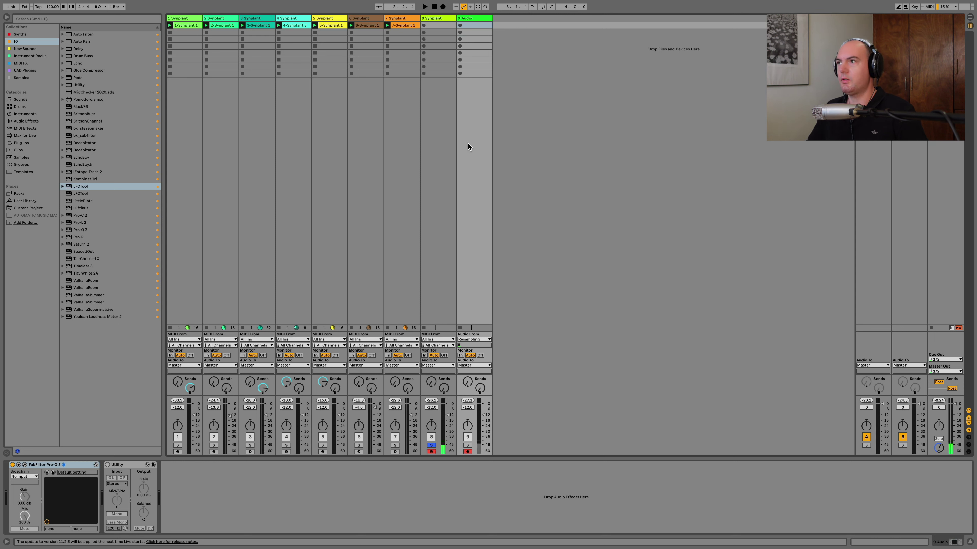
{"action": "left_click", "coordinate": [460, 26]}
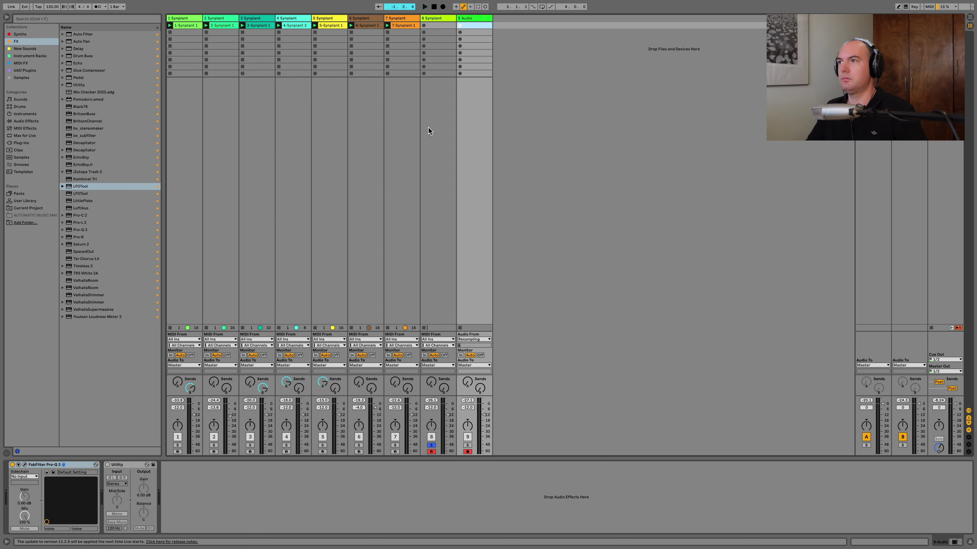
- Replace track 8's Synplant with a Simpler holding the resampled clip and delete the audio track
{"action": "left_click", "coordinate": [447, 27]}
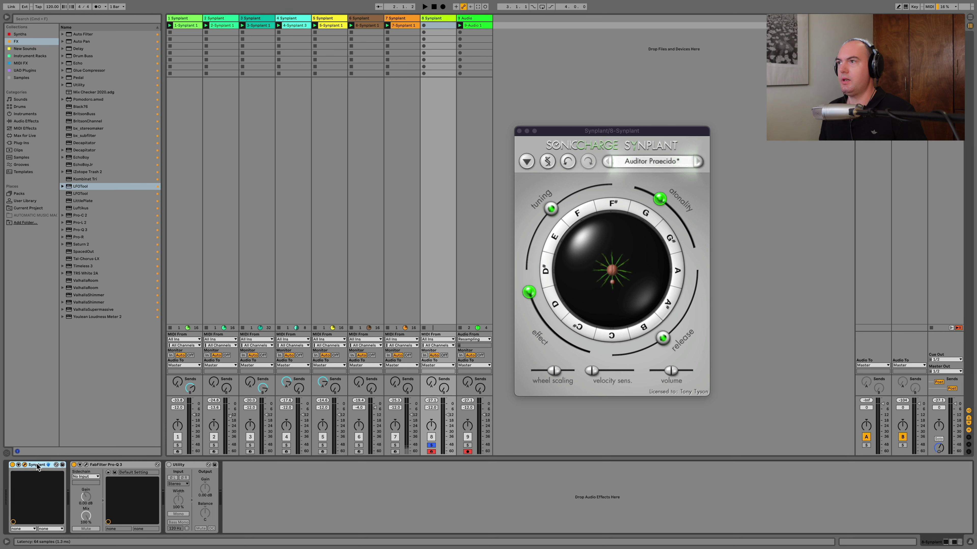
{"action": "key", "text": "Delete"}
{"action": "left_click_drag", "start_coordinate": [478, 28], "coordinate": [10, 479]}
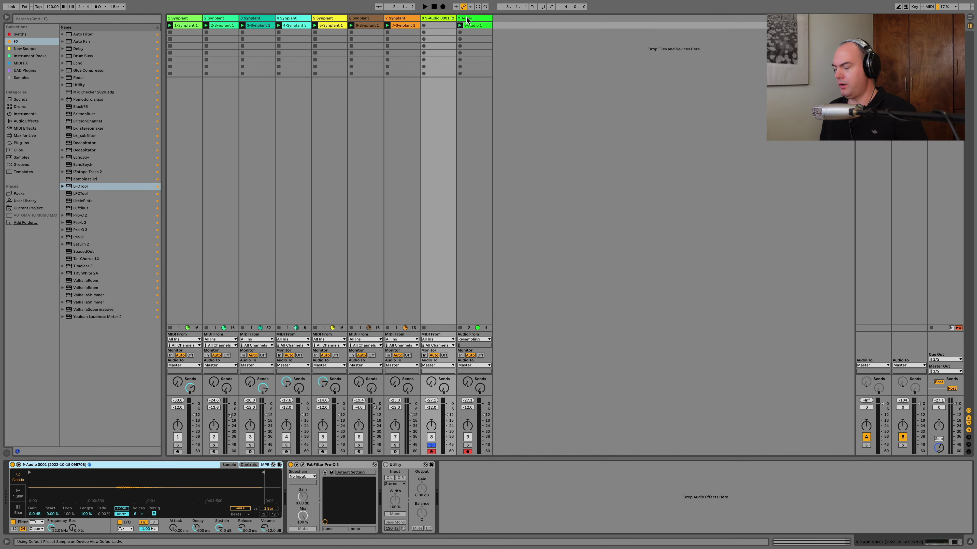
{"action": "left_click", "coordinate": [476, 20]}
{"action": "key", "text": "Delete"}
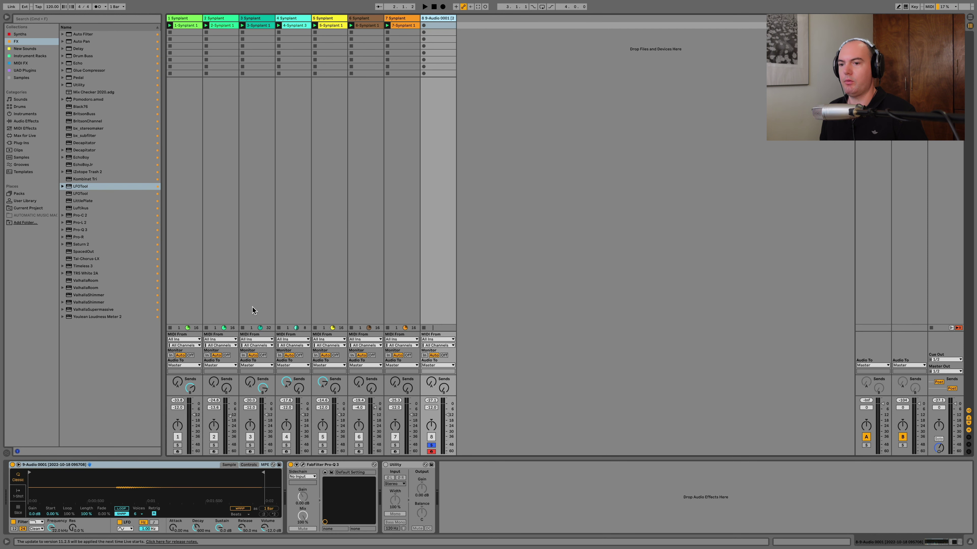
- Create a MIDI clip in track 8's first slot with a 1/16 C3 note at the start, a two-bar loop length, and play it
{"action": "double_click", "coordinate": [436, 24]}
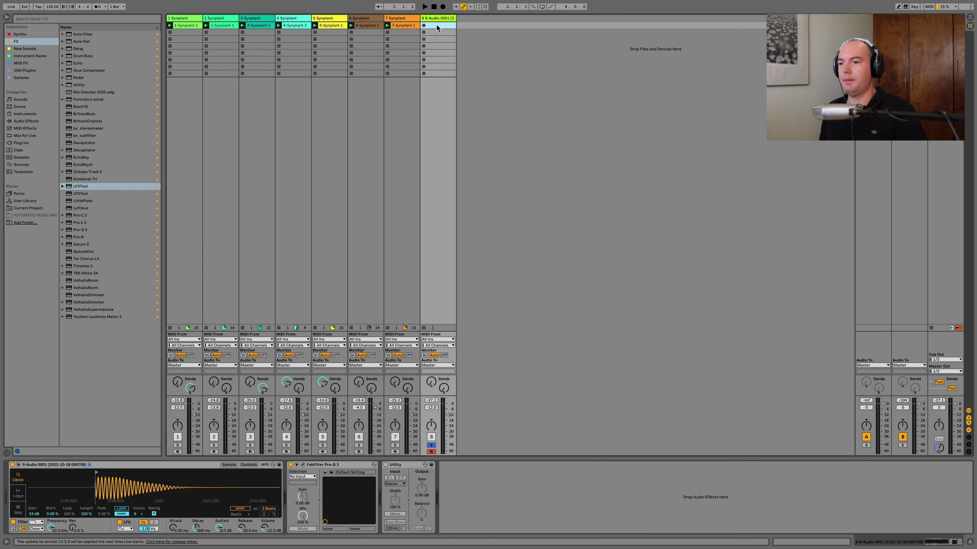
{"action": "double_click", "coordinate": [181, 512]}
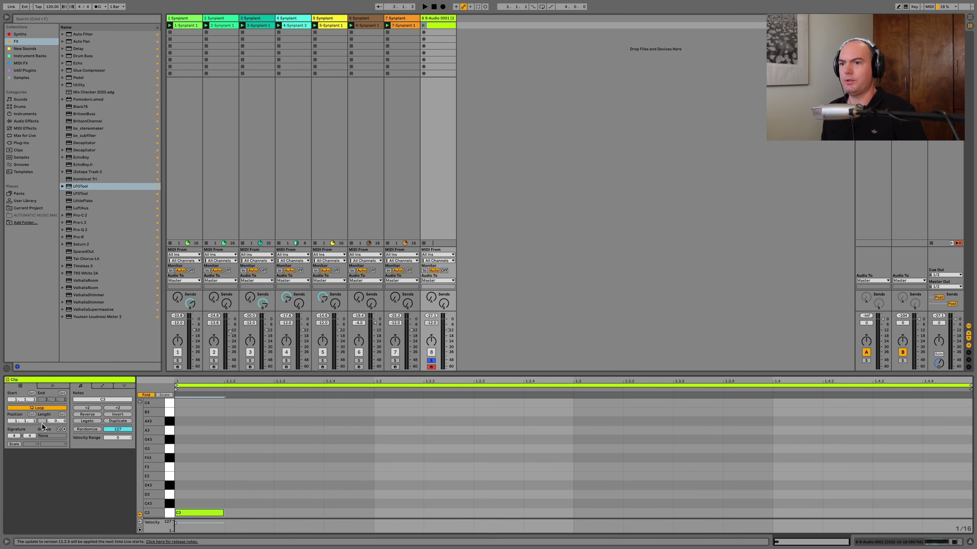
{"action": "left_click_drag", "start_coordinate": [41, 429], "coordinate": [42, 423]}
{"action": "key", "text": "space"}
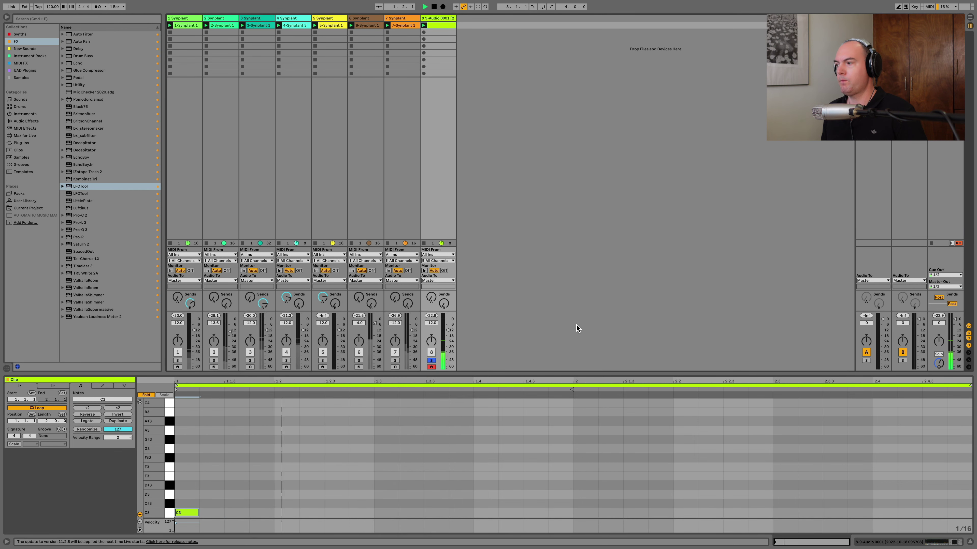
- Adjust the release of track 8's Simpler and convert it to a Sampler with a +24 st pitch envelope
{"action": "left_click", "coordinate": [937, 543]}
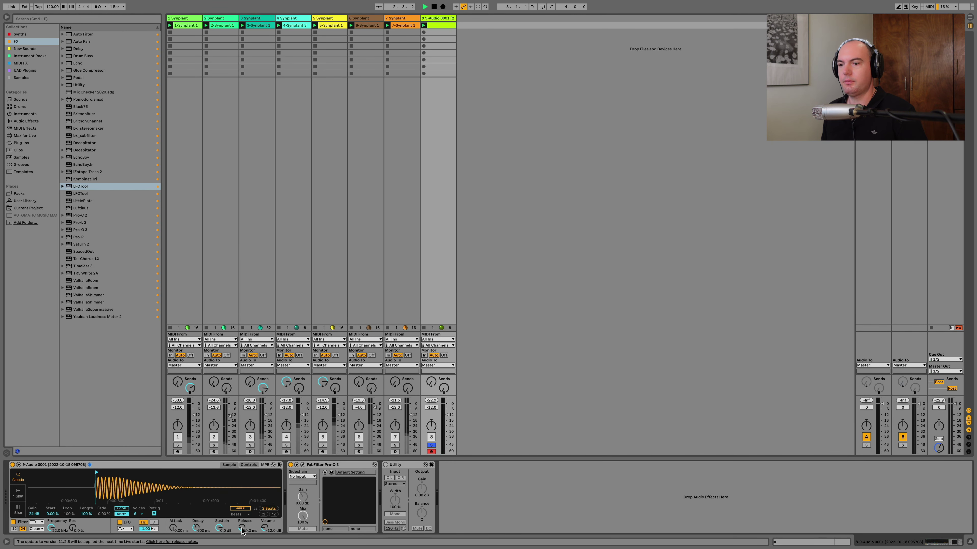
{"action": "left_click_drag", "start_coordinate": [241, 528], "coordinate": [241, 535]}
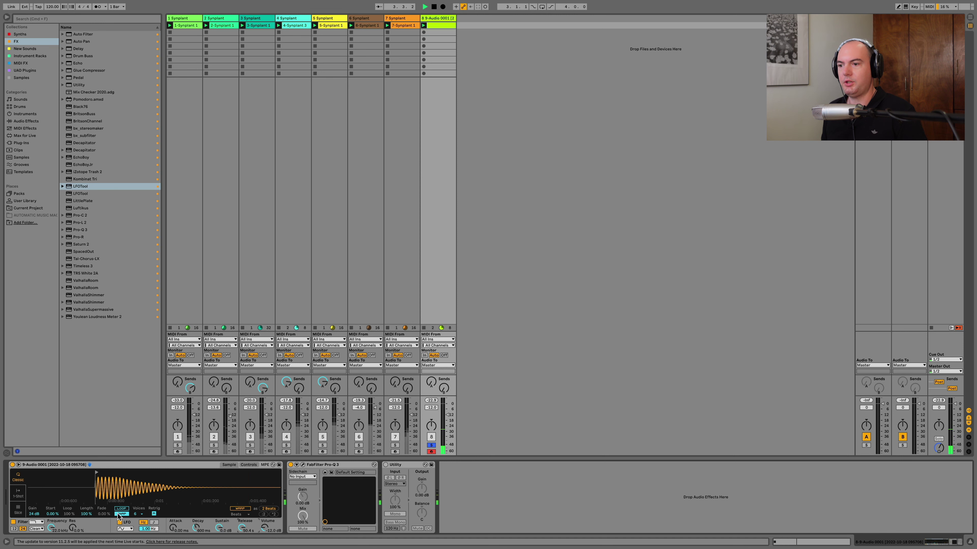
{"action": "right_click", "coordinate": [165, 467]}
{"action": "key", "text": "Escape"}
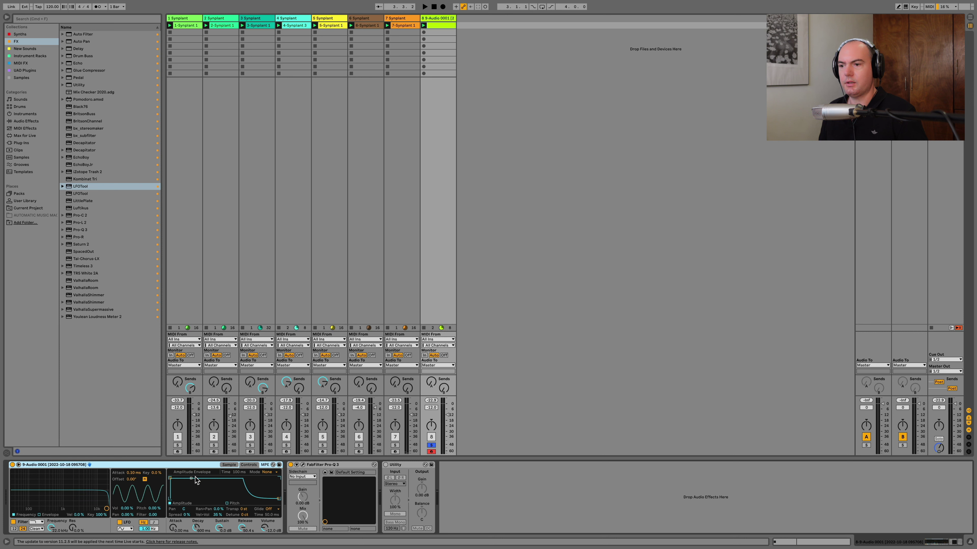
{"action": "right_click", "coordinate": [181, 464]}
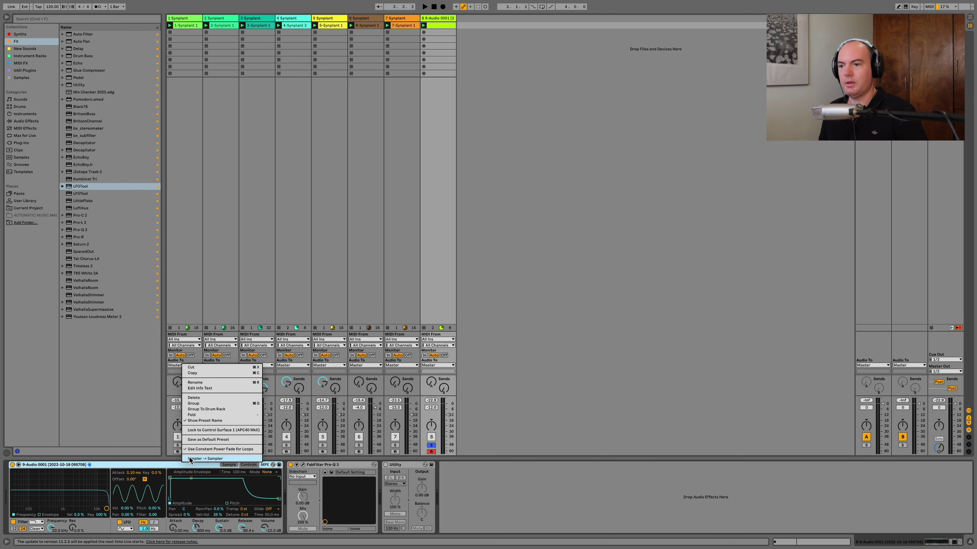
{"action": "left_click", "coordinate": [189, 458]}
{"action": "left_click", "coordinate": [157, 467]}
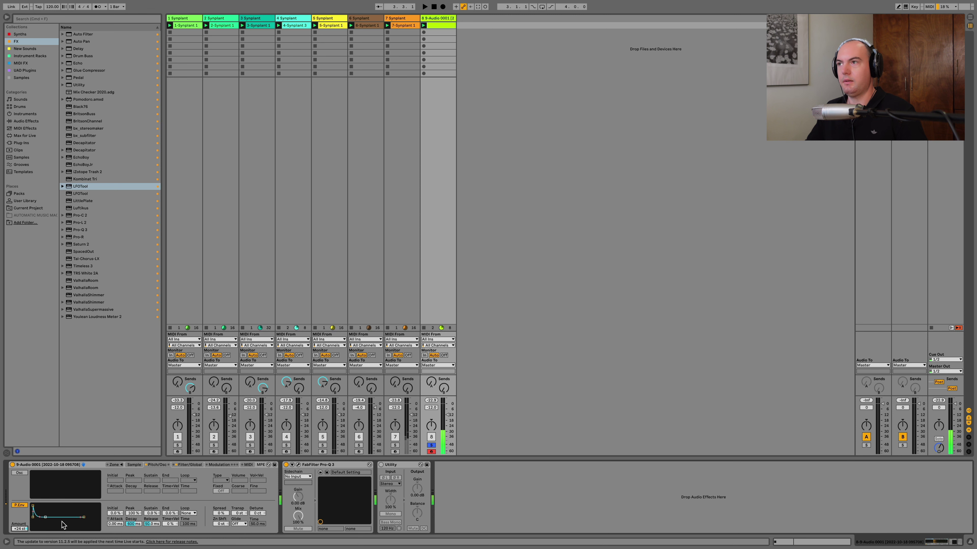
- Unfold the note view of track 8's clip and try its note an octave down at C2
{"action": "key", "text": "shift+Tab"}
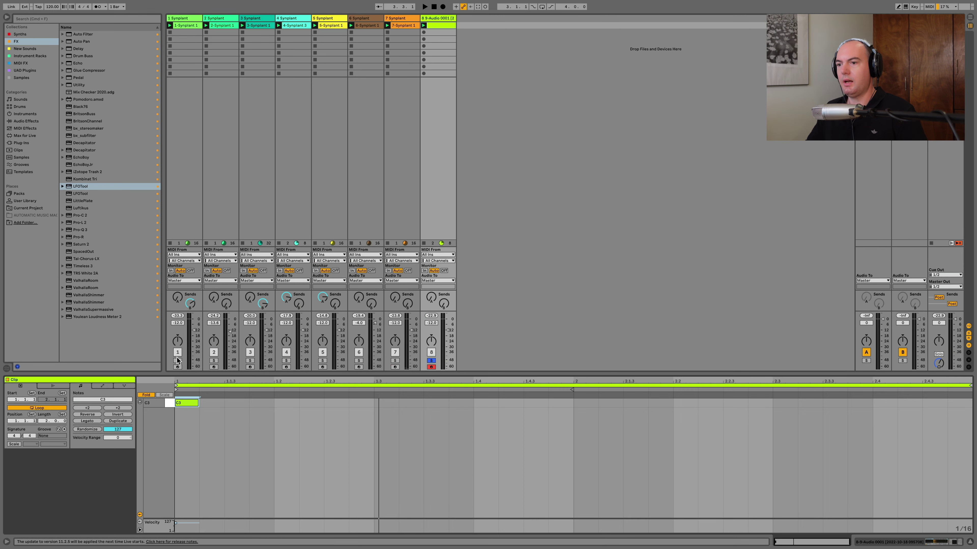
{"action": "left_click", "coordinate": [152, 395]}
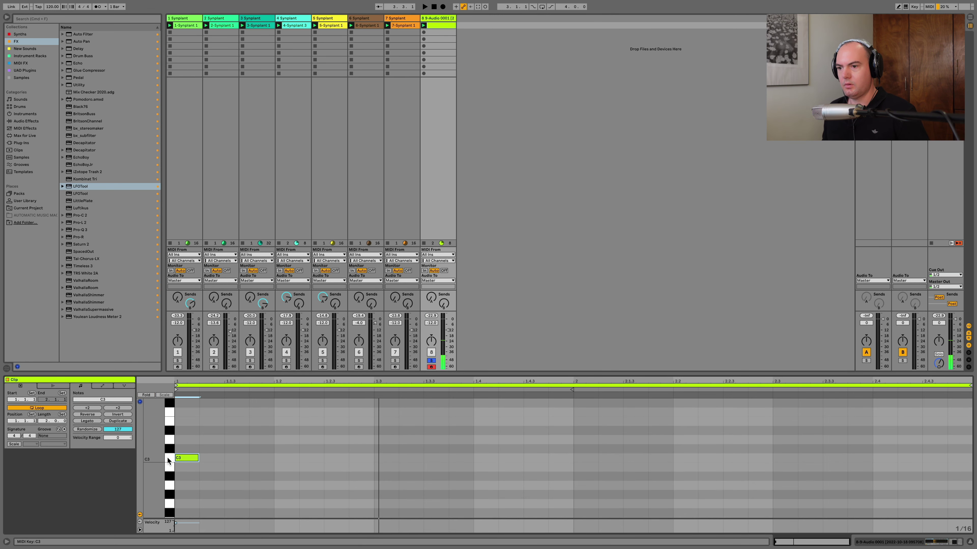
{"action": "key", "text": "shift+Down"}
{"action": "left_click", "coordinate": [167, 514]}
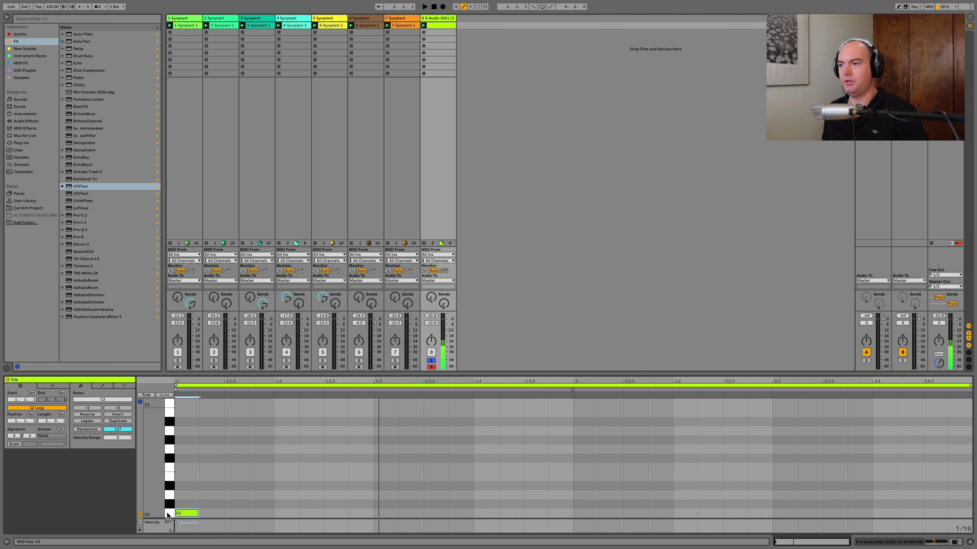
{"action": "key", "text": "space"}
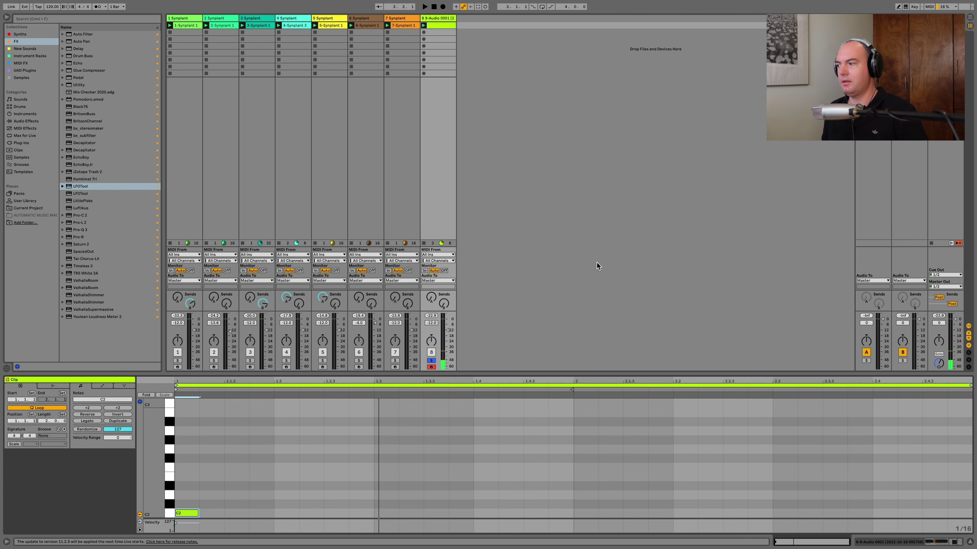
- Set track 8's volume to -6.2 dB, unsolo it and play it with the full loop
{"action": "key", "text": "shift+Tab"}
{"action": "key", "text": "s"}
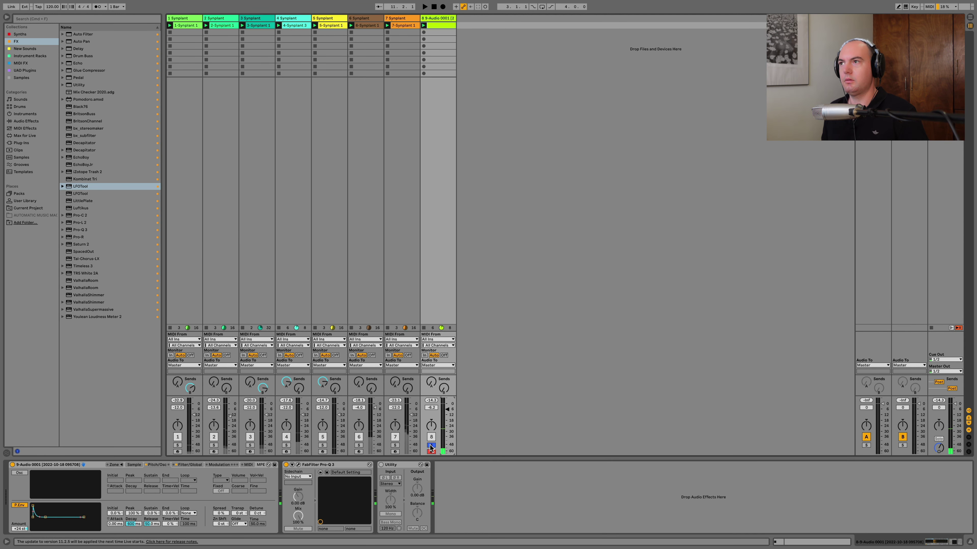
{"action": "key", "text": "space"}
{"action": "key", "text": "space"}
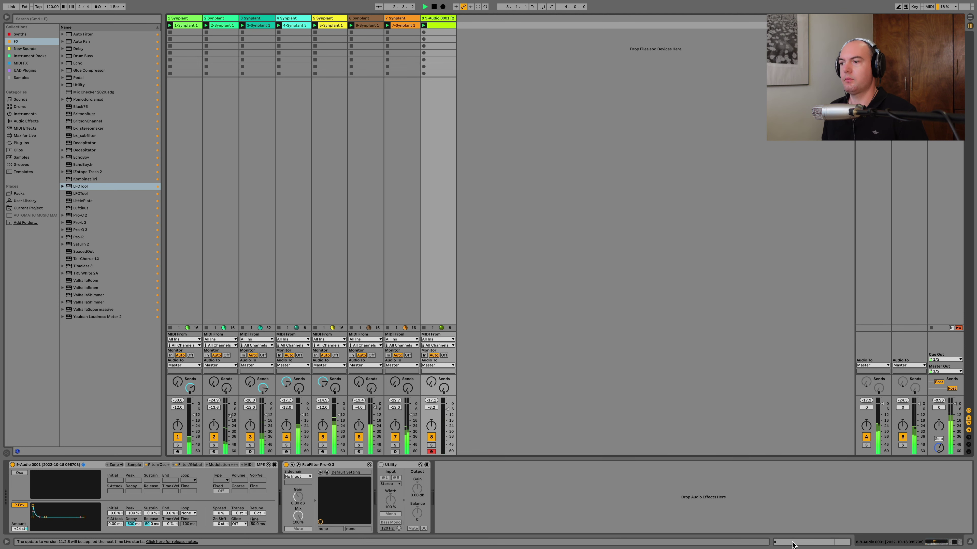
- Give track 8's clip 1/16 C3 notes at 1.1.1, 1.4.3 and 2.1.1, and set track 7's volume to -13 dB
{"action": "key", "text": "shift+Tab"}
{"action": "scroll", "coordinate": [489, 458], "scroll_direction": "up", "scroll_amount": 3}
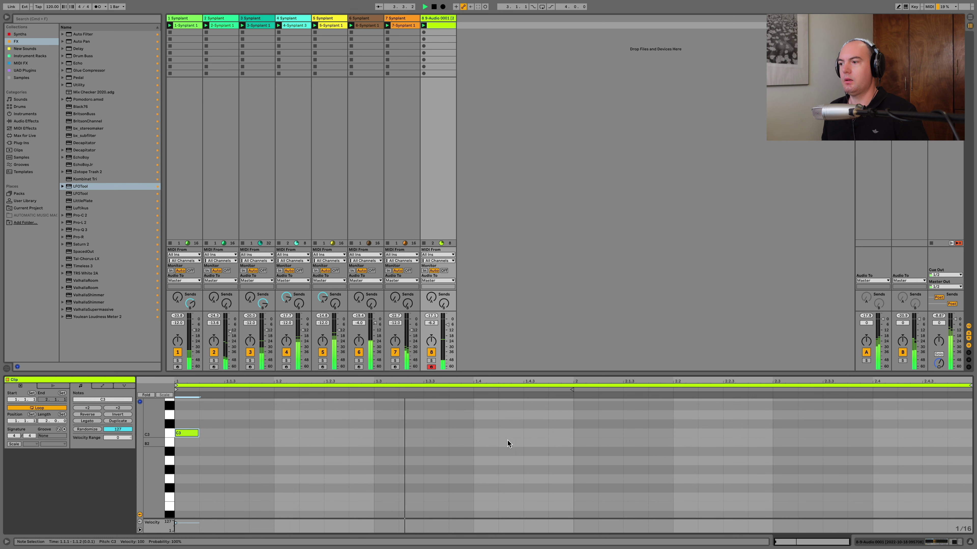
{"action": "double_click", "coordinate": [527, 433]}
{"action": "double_click", "coordinate": [589, 433]}
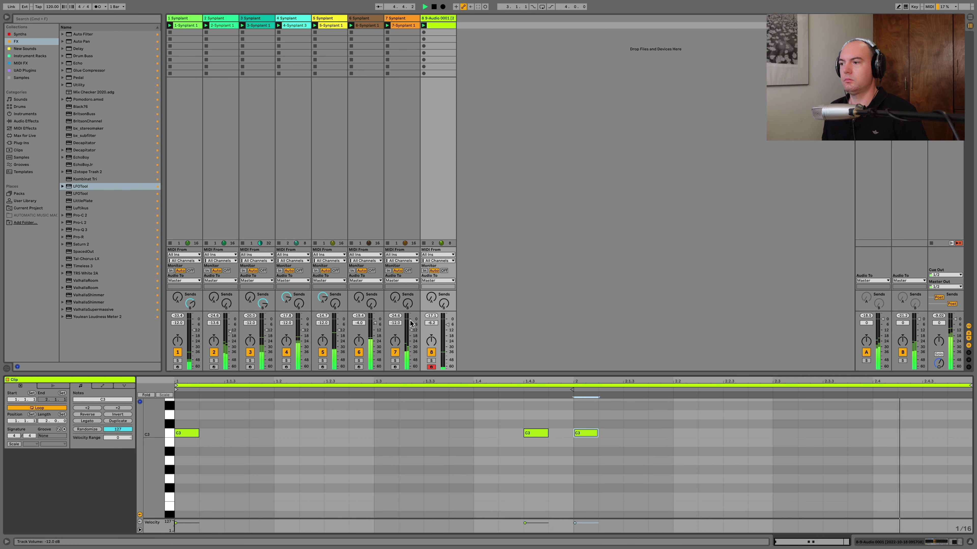
{"action": "scroll", "coordinate": [409, 337], "scroll_direction": "down", "scroll_amount": 1}
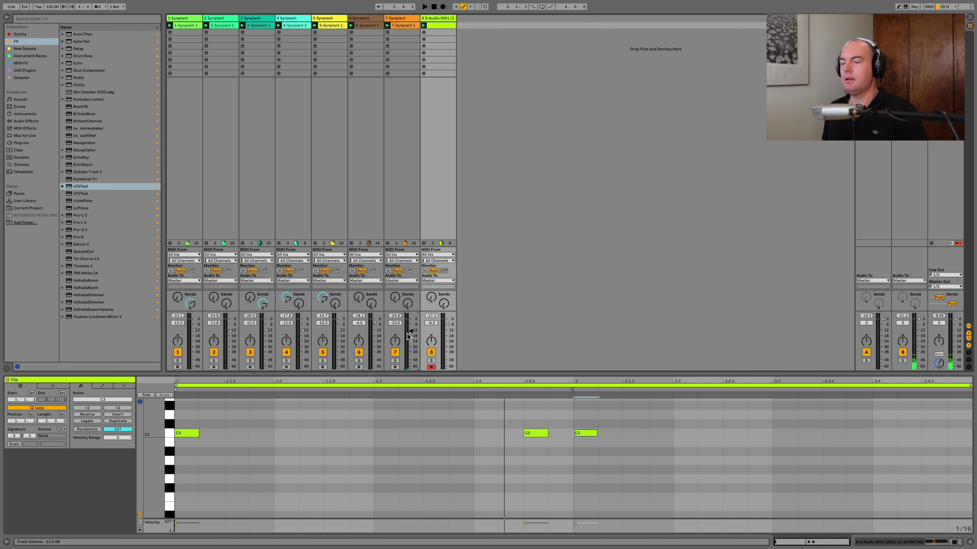
- Solo track 2 and record it into the first slot of a new audio track with its input set to Resampling
{"action": "left_click", "coordinate": [214, 361]}
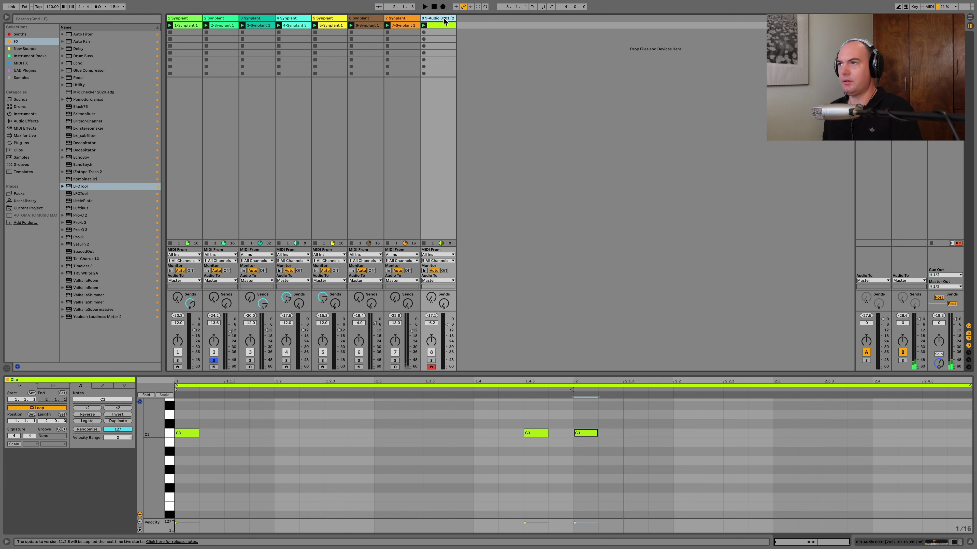
{"action": "key", "text": "super+t"}
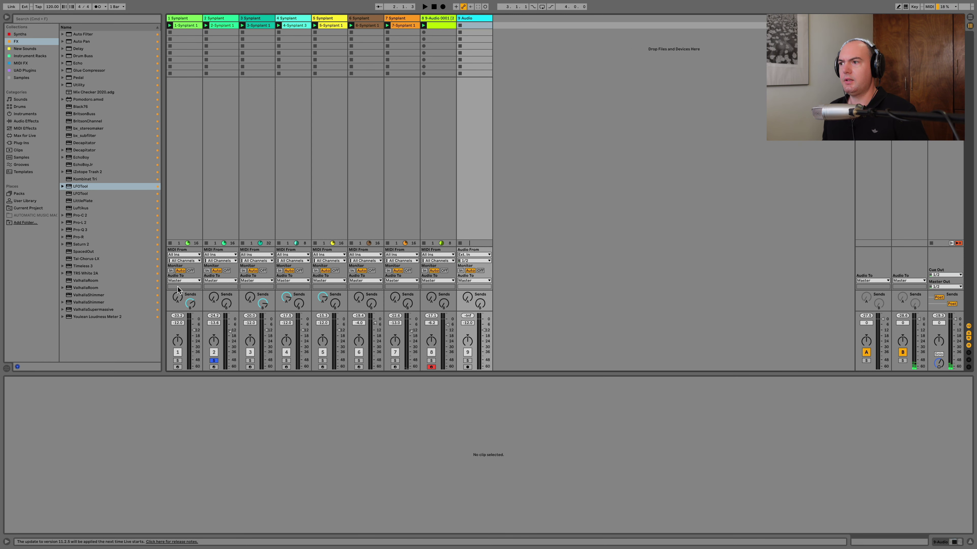
{"action": "left_click", "coordinate": [469, 236]}
{"action": "left_click", "coordinate": [460, 26]}
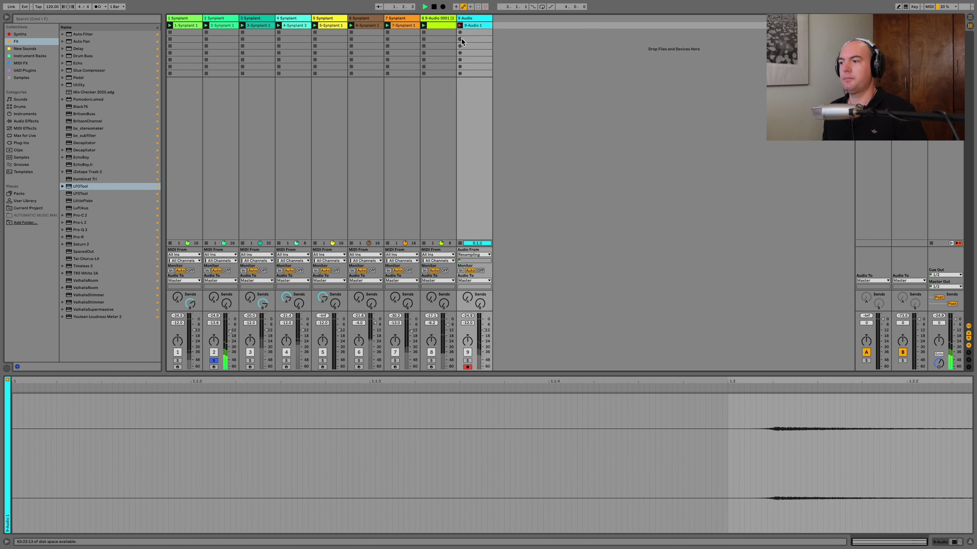
{"action": "key", "text": "space"}
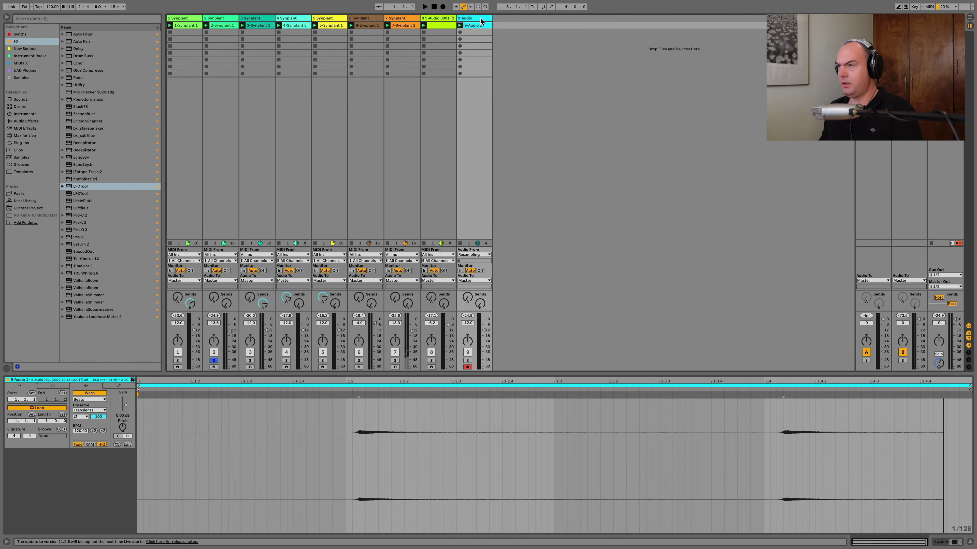
- Insert a MIDI track, load the resampled clip into it as a Simpler, and delete the audio track
{"action": "key", "text": "super+shift+t"}
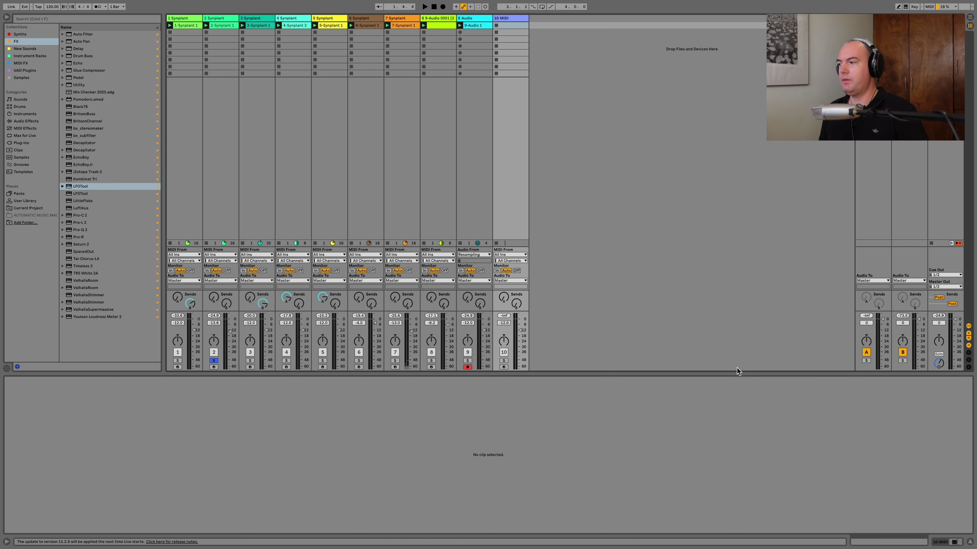
{"action": "left_click", "coordinate": [934, 541]}
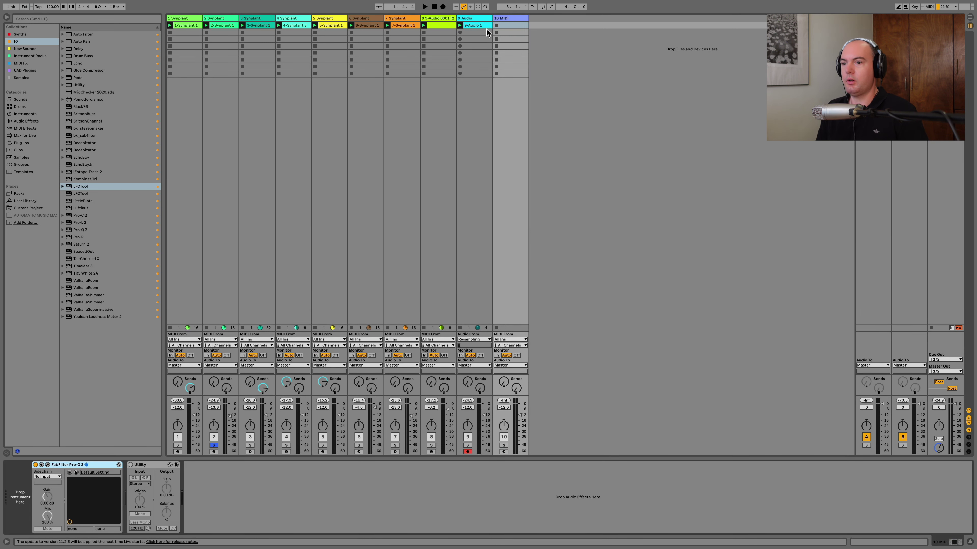
{"action": "left_click_drag", "start_coordinate": [487, 30], "coordinate": [507, 26]}
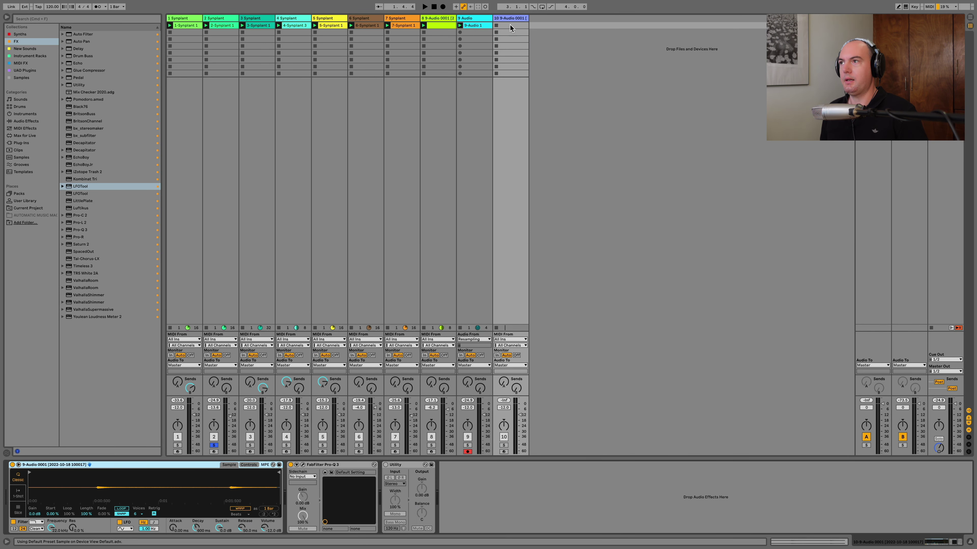
{"action": "left_click", "coordinate": [512, 194]}
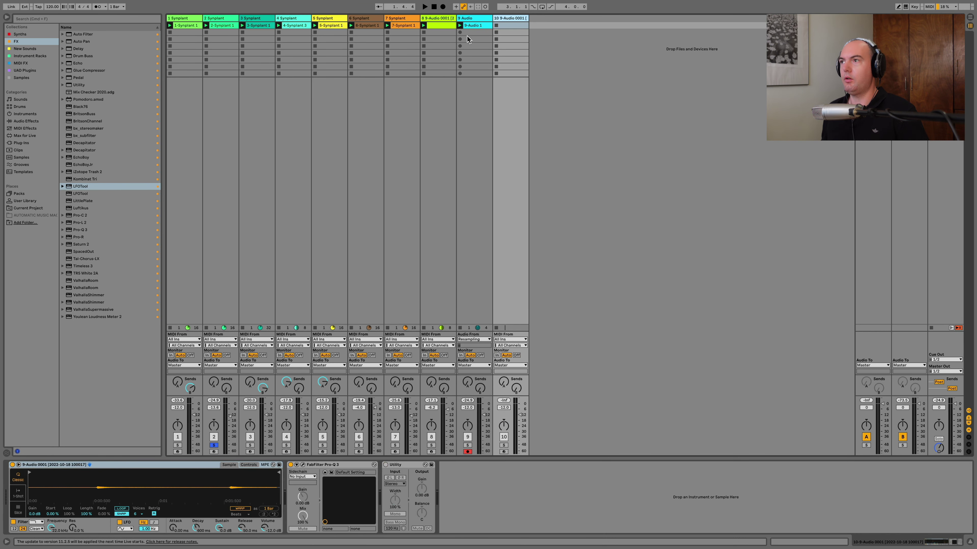
{"action": "left_click", "coordinate": [474, 20]}
{"action": "key", "text": "Delete"}
- Create a MIDI clip in track 9's first slot and fill it with evenly repeated short notes
{"action": "double_click", "coordinate": [474, 24]}
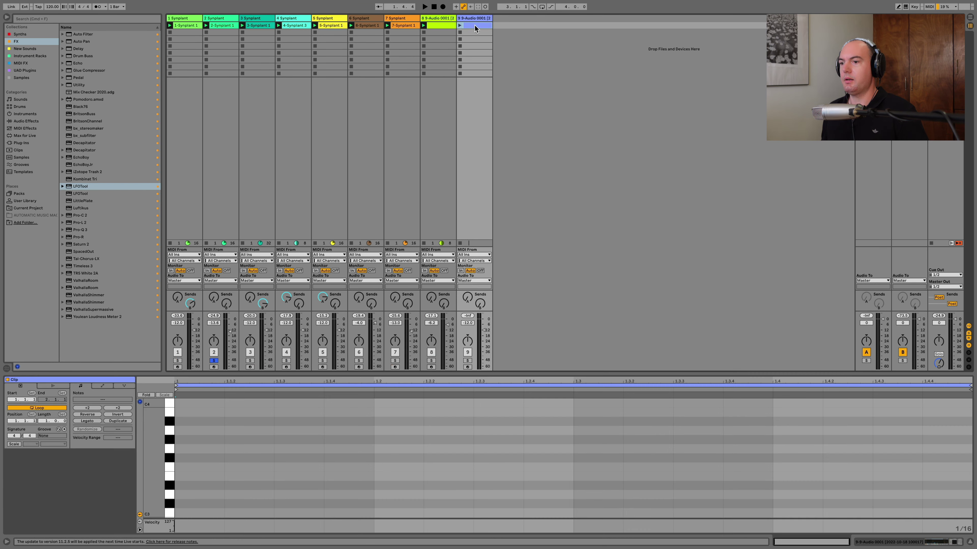
{"action": "double_click", "coordinate": [188, 512]}
{"action": "left_click_drag", "start_coordinate": [241, 496], "coordinate": [188, 540]}
{"action": "key", "text": "super+d"}
{"action": "key", "text": "super+d"}
{"action": "key", "text": "super+d"}
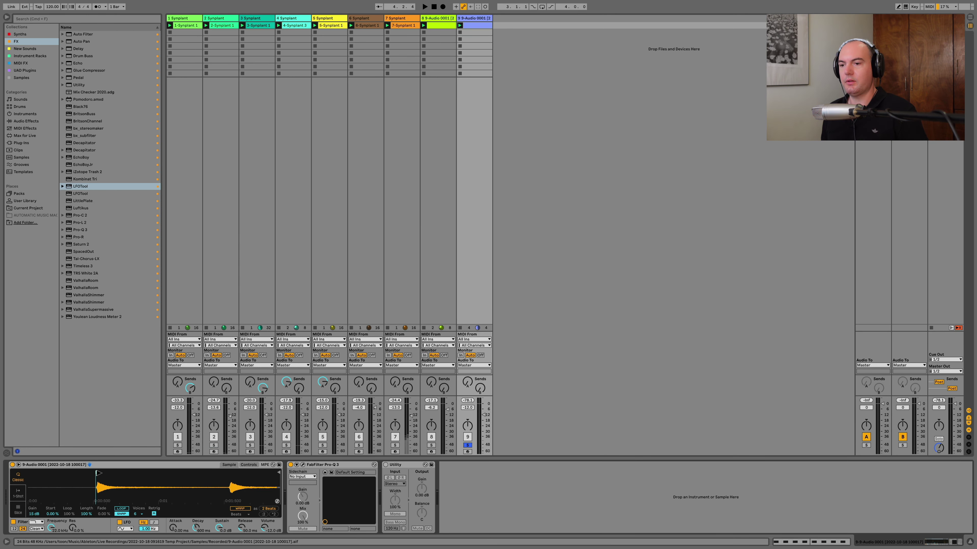
- Play track 9 and set its Simpler's sustain to -inf dB, with a shorter decay and a transposition of +18 st
{"action": "key", "text": "space"}
{"action": "left_click_drag", "start_coordinate": [218, 528], "coordinate": [219, 546]}
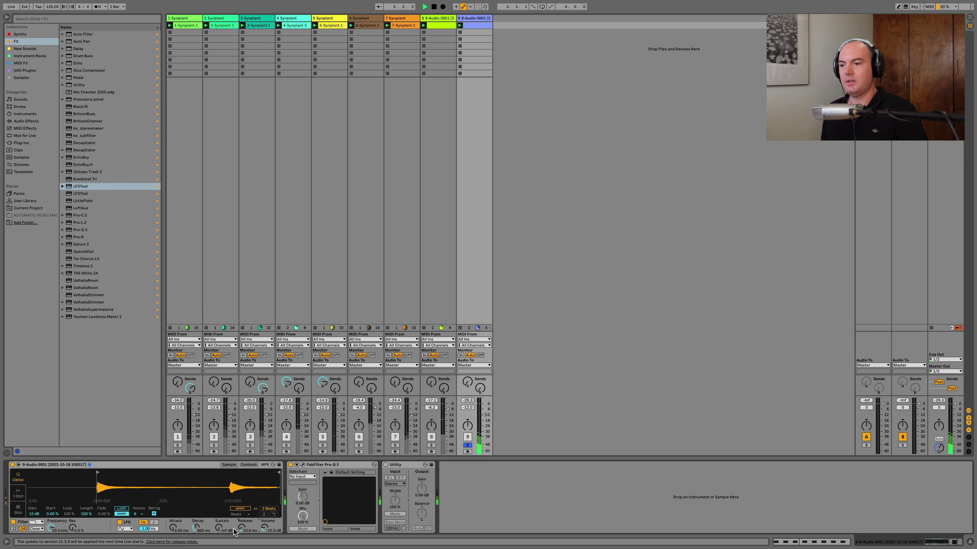
{"action": "left_click_drag", "start_coordinate": [196, 528], "coordinate": [195, 538]}
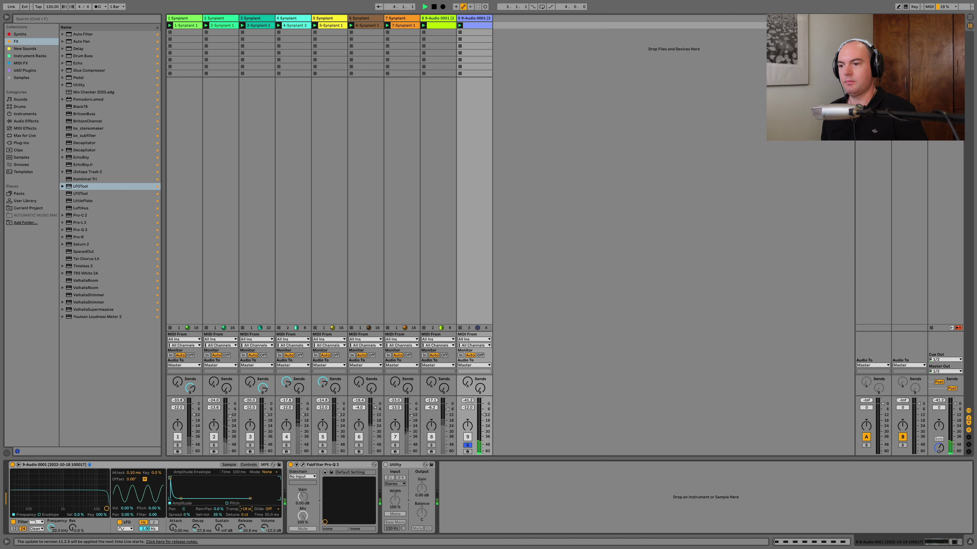
- Set the filter of track 9's Simpler to a high-pass at about 3.17 kHz
{"action": "left_click", "coordinate": [36, 522]}
{"action": "left_click", "coordinate": [33, 504]}
{"action": "left_click_drag", "start_coordinate": [106, 509], "coordinate": [79, 497]}
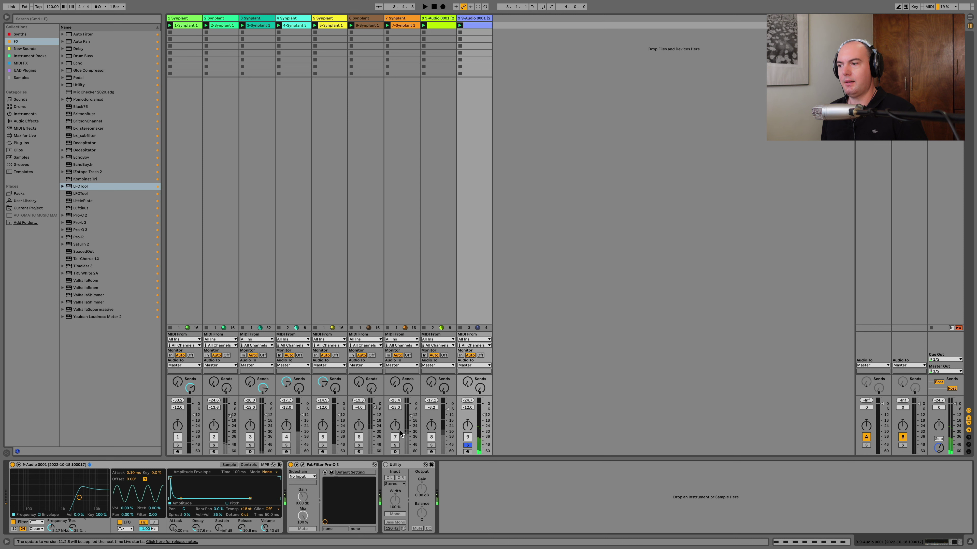
- Set track 9's volume to -3.8 dB, unsolo it and play it with the full loop
{"action": "left_click_drag", "start_coordinate": [485, 415], "coordinate": [483, 407]}
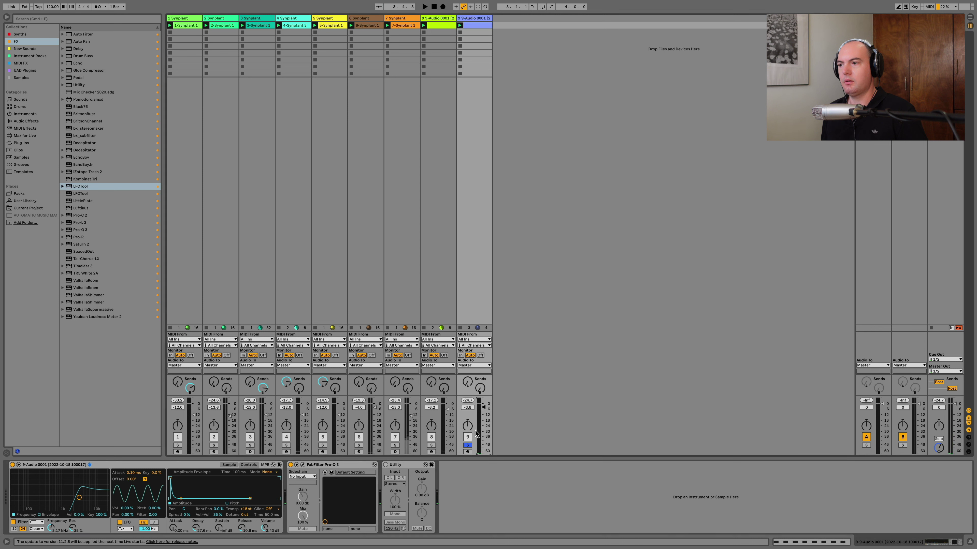
{"action": "left_click", "coordinate": [468, 445]}
{"action": "key", "text": "space"}
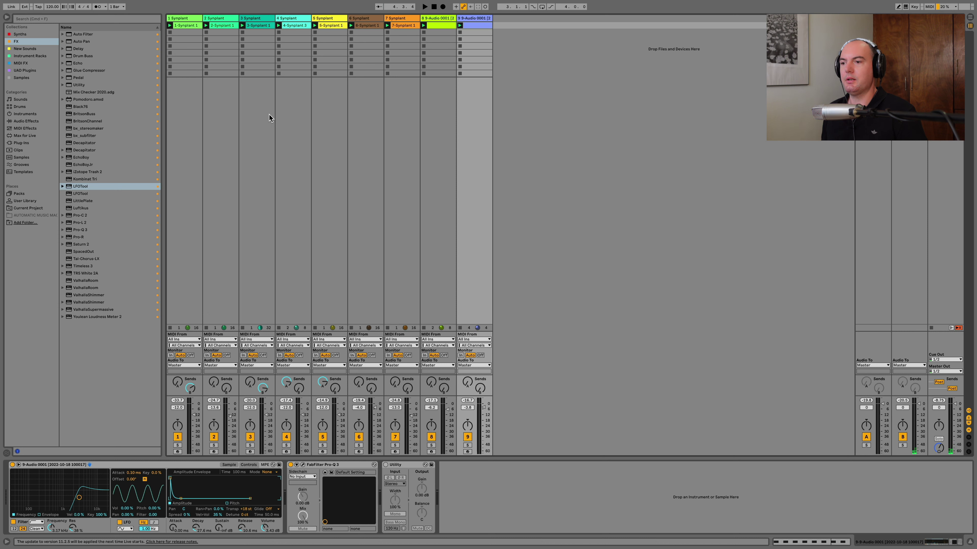
- Duplicate track 4's first clip into its second slot and audition its notes with the track soloed
{"action": "left_click", "coordinate": [297, 27]}
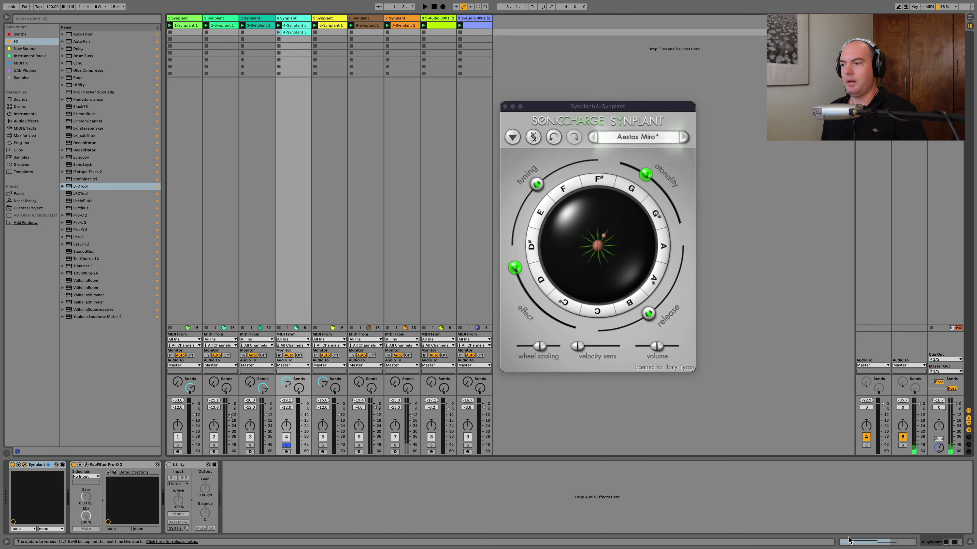
{"action": "key", "text": "super+d"}
{"action": "key", "text": "alt+Right"}
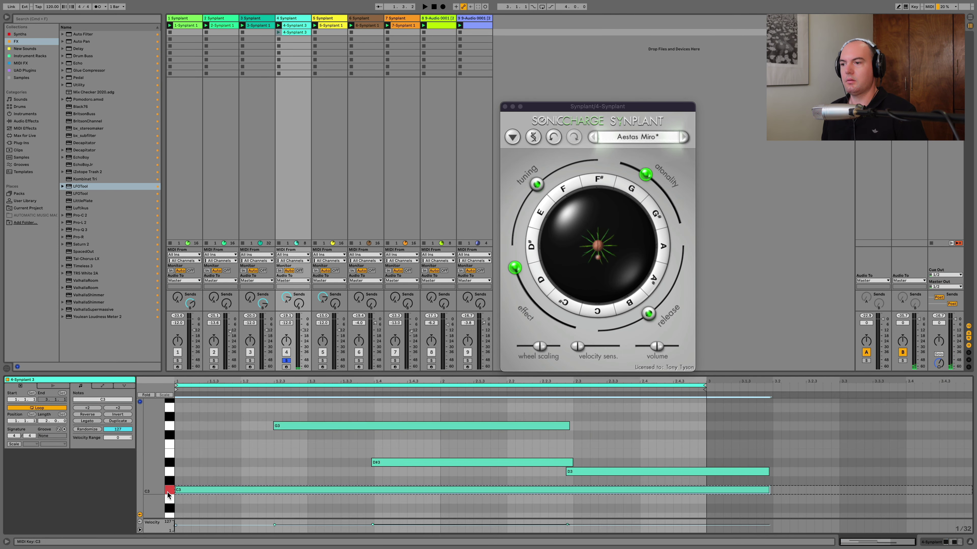
{"action": "key", "text": "alt+Right"}
{"action": "key", "text": "alt+Right"}
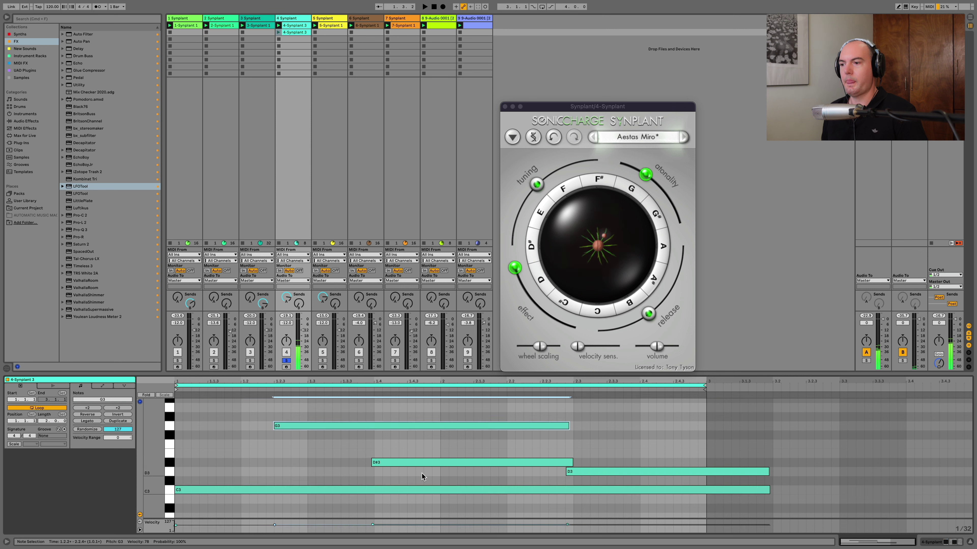
- Transpose all notes in track 4's duplicated clip up three semitones and launch the clip
{"action": "left_click_drag", "start_coordinate": [374, 506], "coordinate": [670, 389]}
{"action": "key", "text": "Up"}
{"action": "key", "text": "Up"}
{"action": "key", "text": "Up"}
{"action": "left_click", "coordinate": [278, 33]}
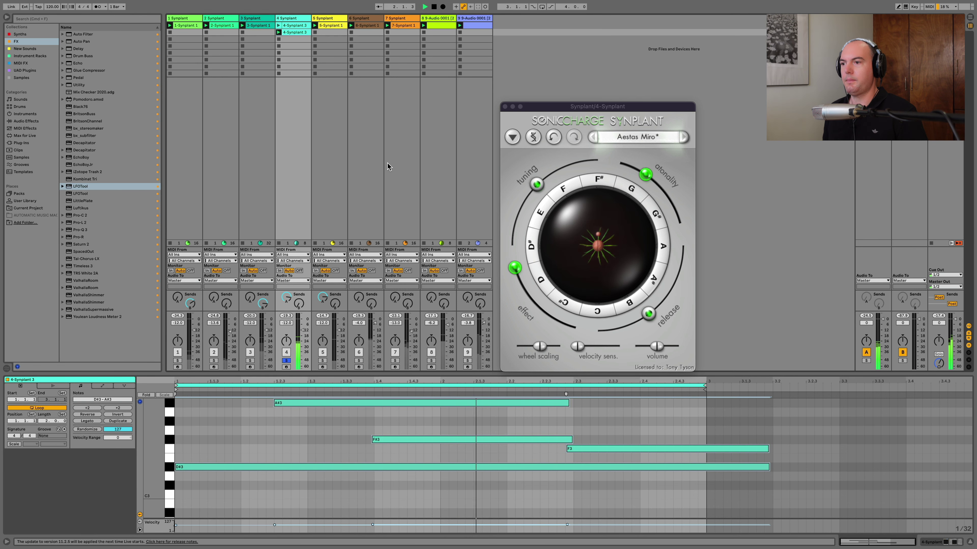
- Duplicate track 5's clip into its second slot and transpose all its notes up three semitones to A#3
{"action": "left_click", "coordinate": [329, 25]}
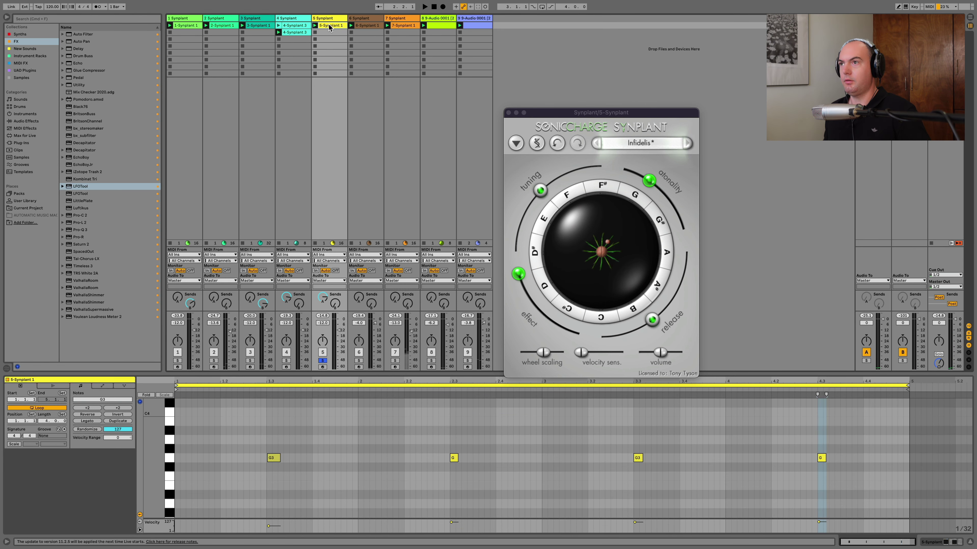
{"action": "key", "text": "super+d"}
{"action": "left_click", "coordinate": [169, 463]}
{"action": "key", "text": "Up"}
{"action": "key", "text": "Up"}
{"action": "key", "text": "Up"}
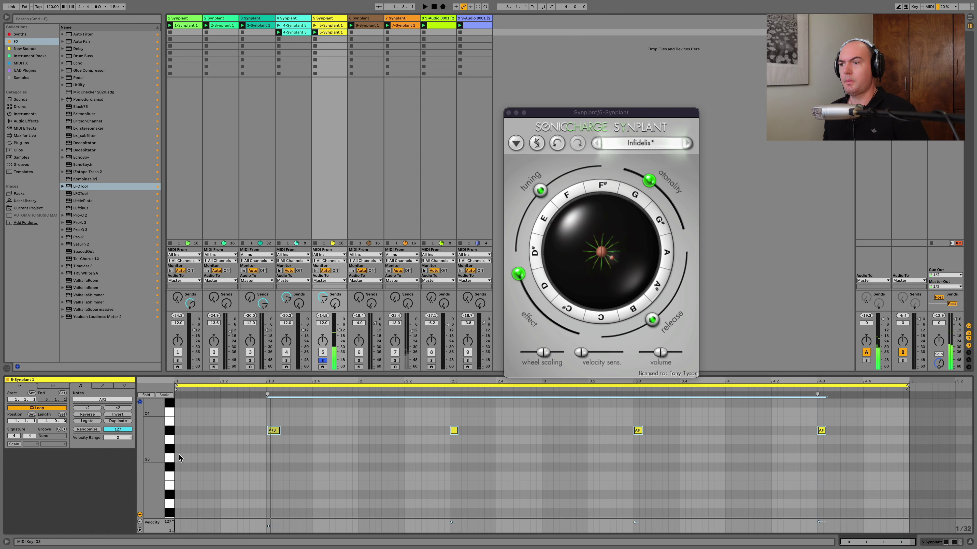
- Solo track 6, duplicate its clip into the second slot and transpose all its C2 notes up three semitones
{"action": "key", "text": "space"}
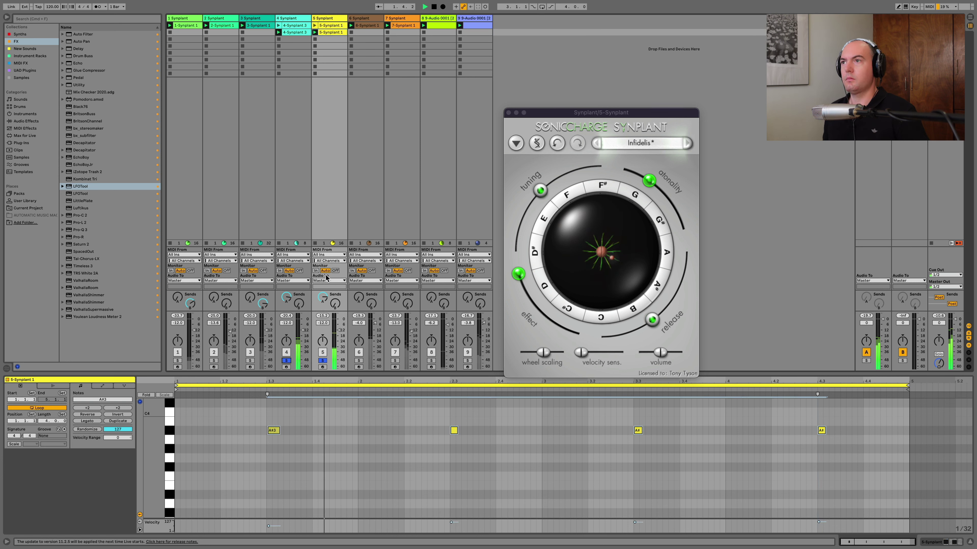
{"action": "left_click", "coordinate": [359, 361]}
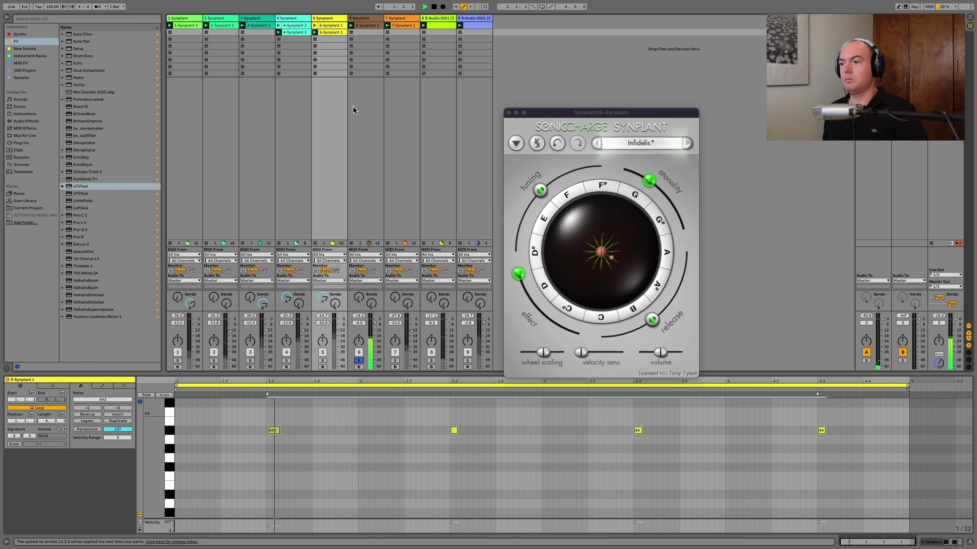
{"action": "left_click", "coordinate": [365, 26]}
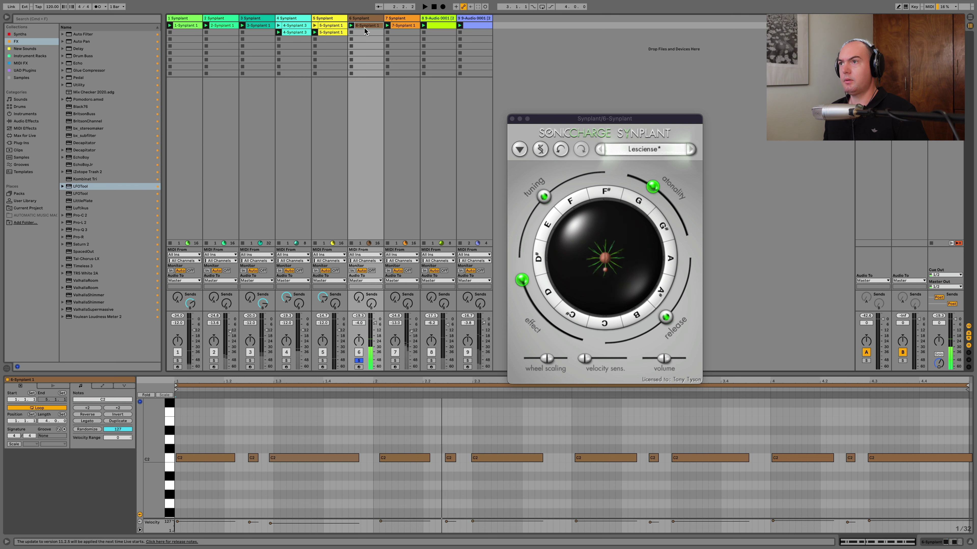
{"action": "key", "text": "super+d"}
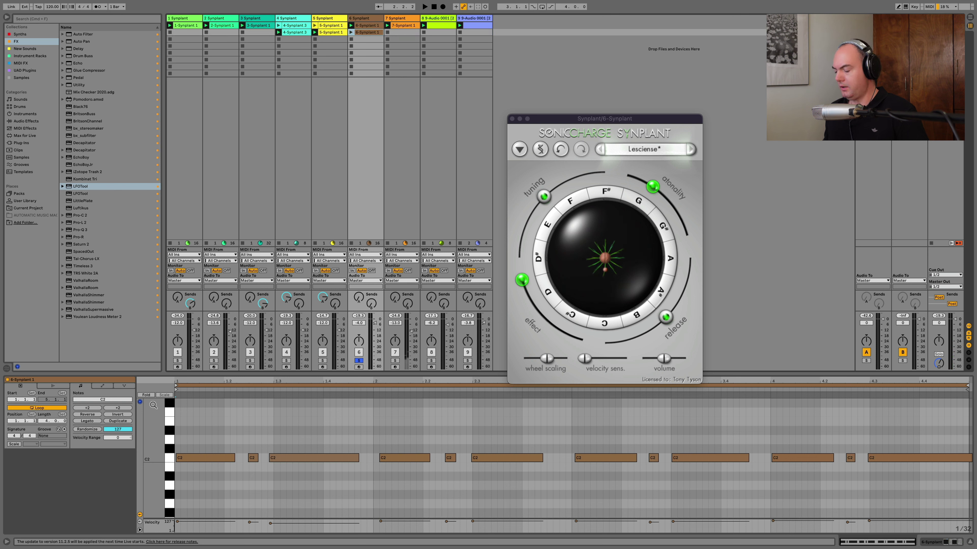
{"action": "left_click", "coordinate": [168, 458]}
{"action": "key", "text": "Up"}
{"action": "key", "text": "Up"}
{"action": "key", "text": "Up"}
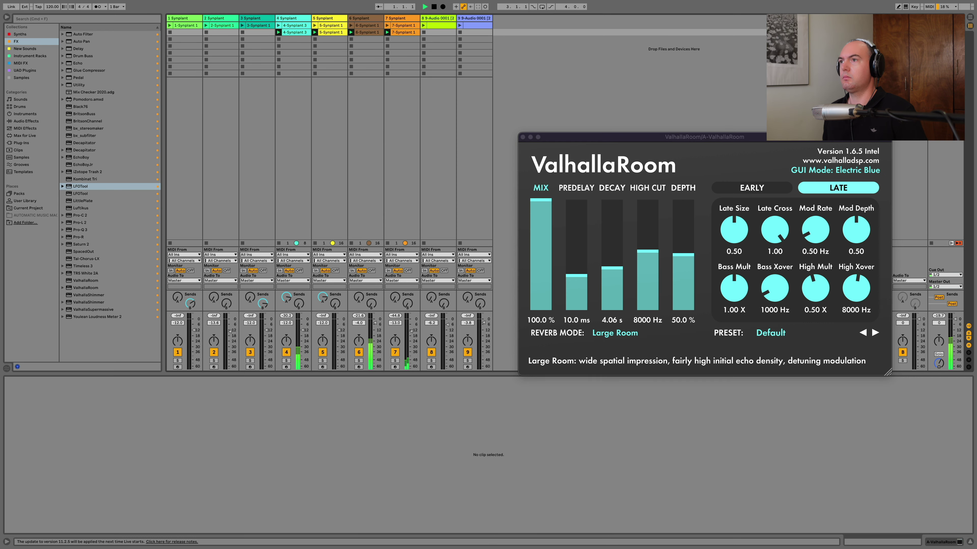
- Inspect track 7's second-slot clip and launch track 8's clip alongside the transposed variations
{"action": "left_click", "coordinate": [411, 63]}
{"action": "left_click", "coordinate": [405, 30]}
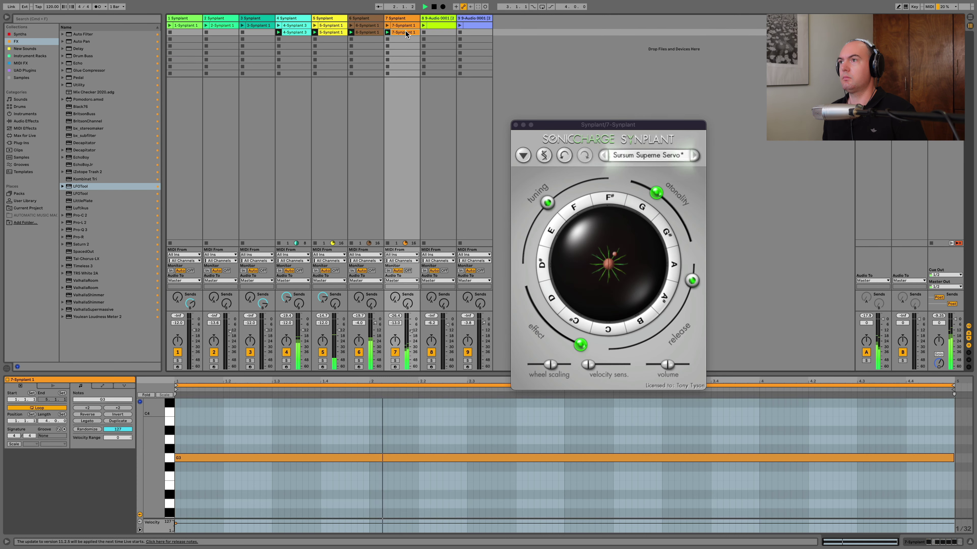
{"action": "left_click", "coordinate": [425, 26]}
{"action": "left_click", "coordinate": [424, 25]}
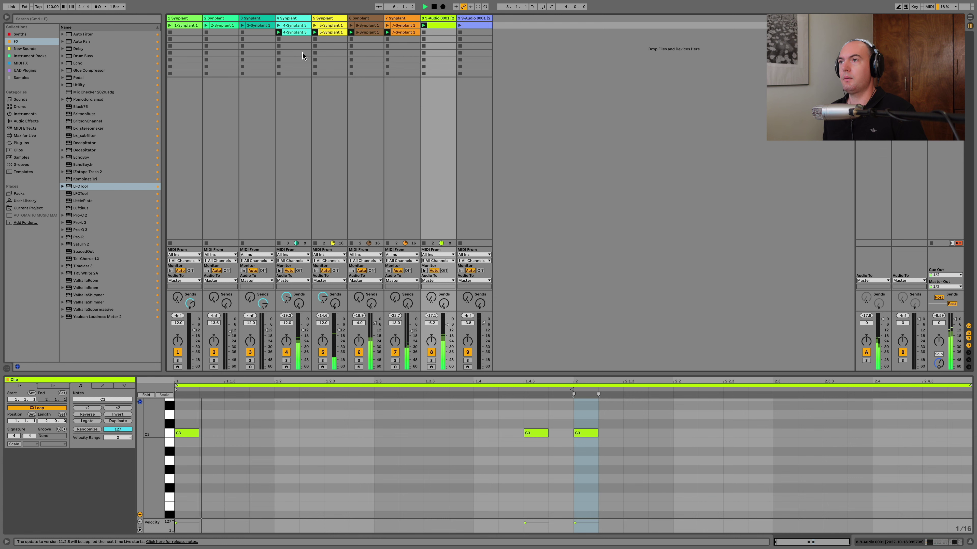
- Duplicate the second-slot clips of tracks 4 to 6 into the third slots and select all notes in track 4's copy
{"action": "left_click", "coordinate": [290, 32]}
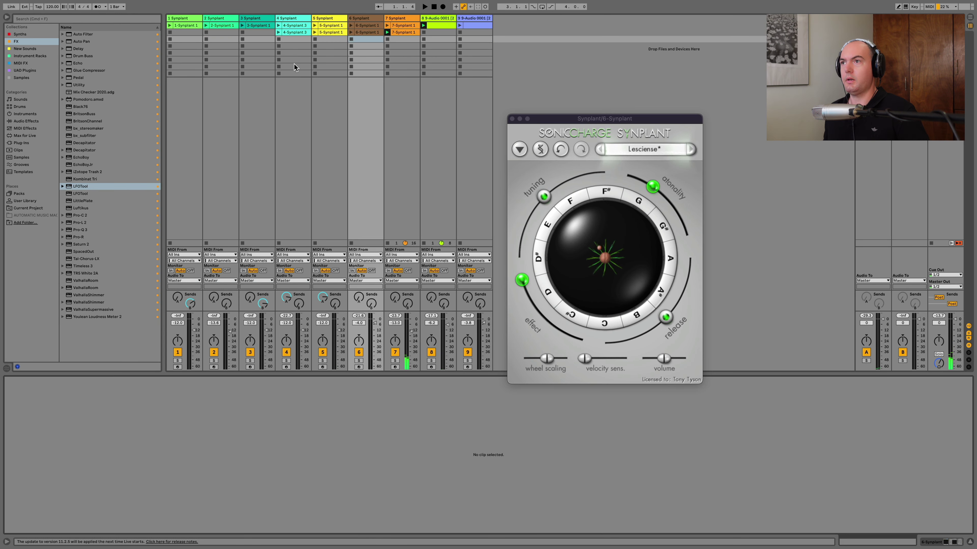
{"action": "left_click", "coordinate": [292, 32]}
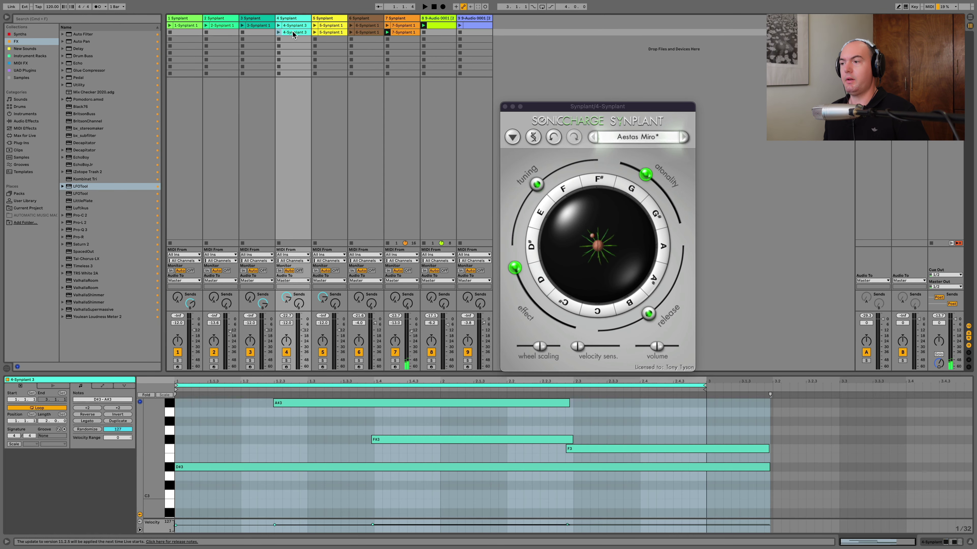
{"action": "left_click", "coordinate": [361, 33], "text": "shift"}
{"action": "left_click_drag", "start_coordinate": [293, 35], "coordinate": [293, 41]}
{"action": "left_click_drag", "start_coordinate": [234, 506], "coordinate": [795, 396]}
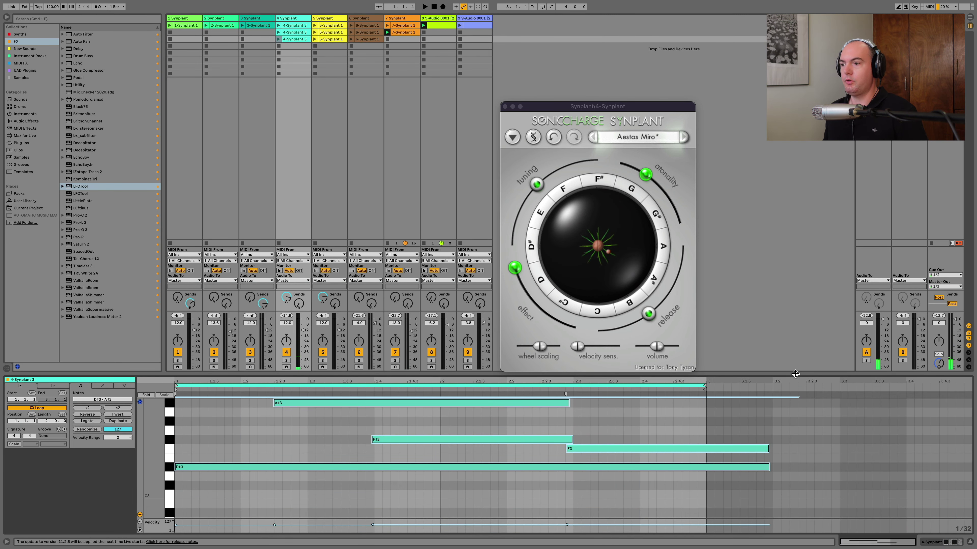
- Transpose all notes in track 5's third clip up two semitones to C4
{"action": "left_click", "coordinate": [335, 40]}
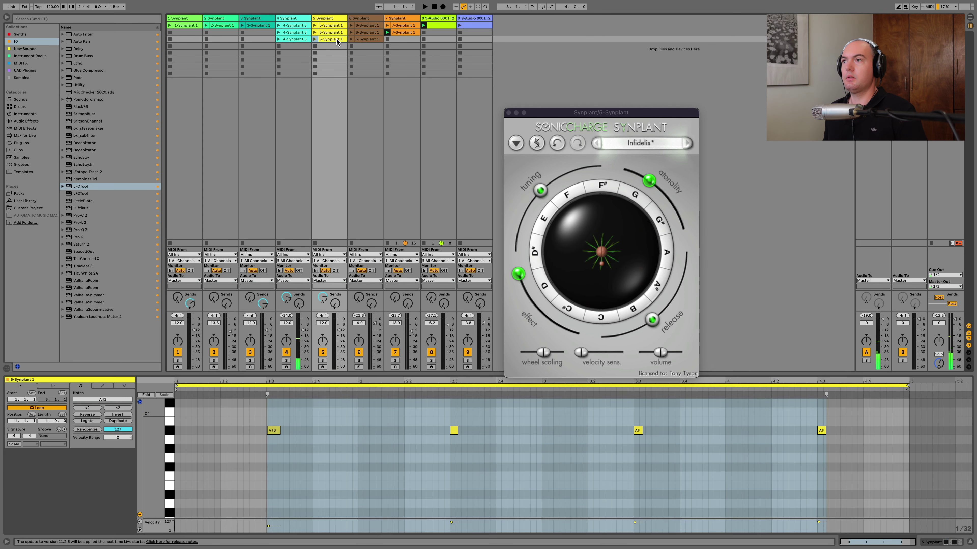
{"action": "left_click_drag", "start_coordinate": [240, 400], "coordinate": [965, 470]}
{"action": "key", "text": "Up"}
{"action": "key", "text": "Up"}
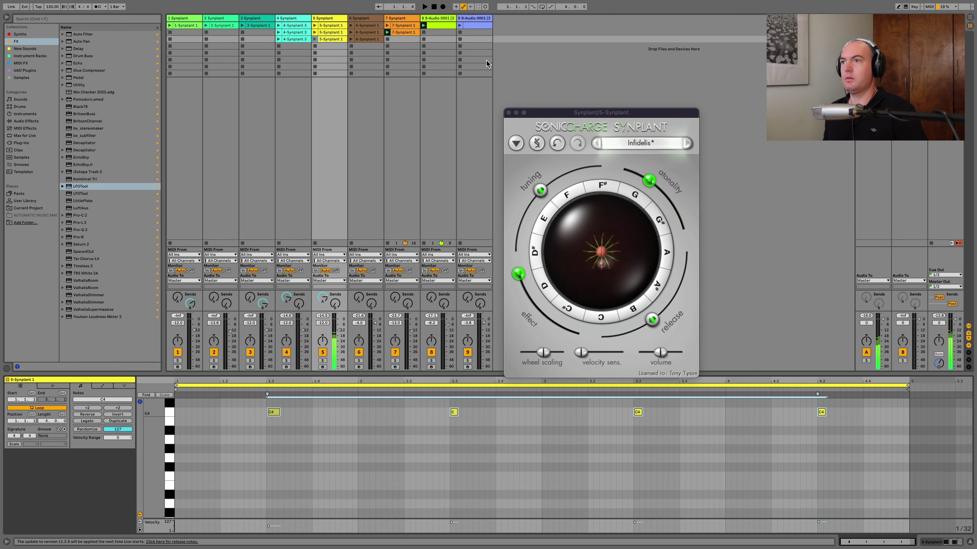
- Transpose all notes in track 6's third clip up two semitones to F2
{"action": "left_click", "coordinate": [371, 40]}
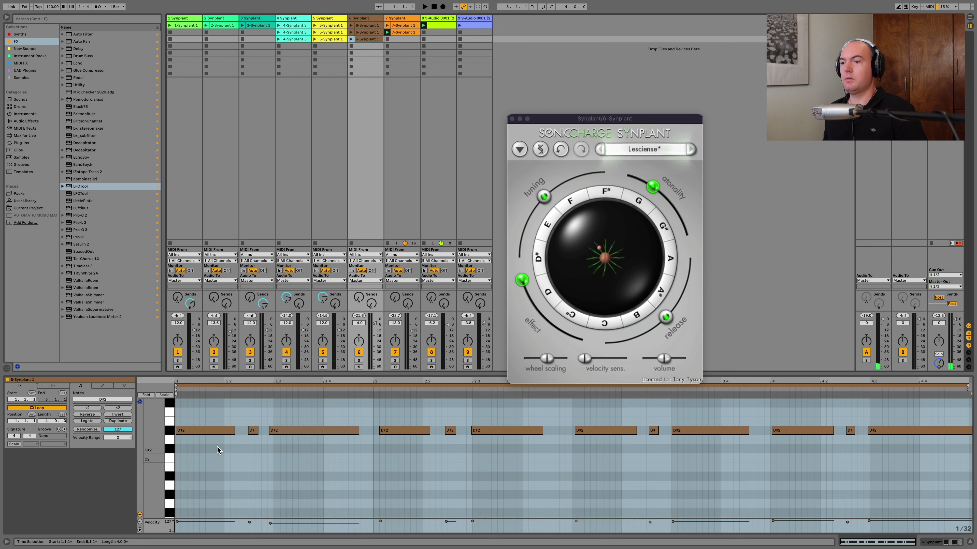
{"action": "left_click_drag", "start_coordinate": [217, 447], "coordinate": [975, 408]}
{"action": "key", "text": "Up"}
{"action": "key", "text": "Up"}
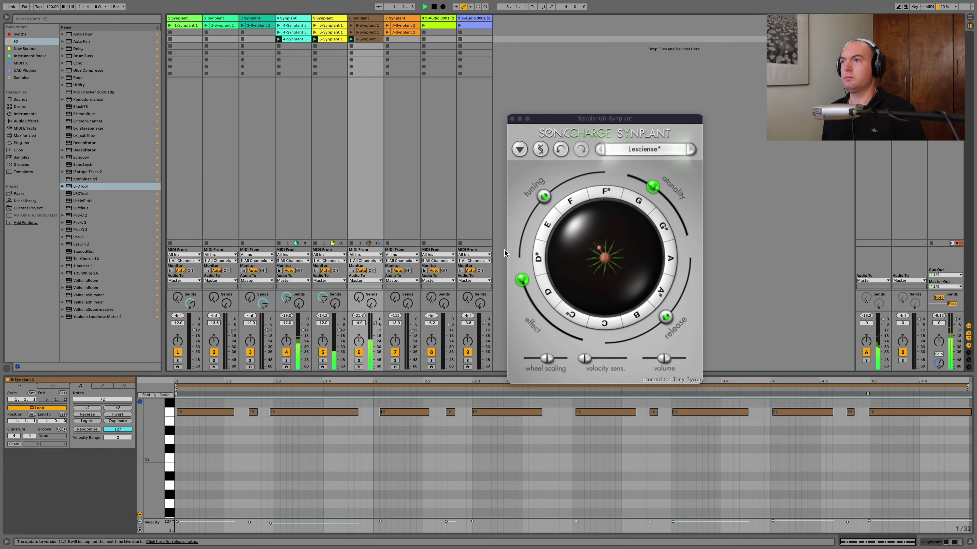
- Lower the selected notes in track 6's third clip by five semitones
{"action": "key", "text": "Down"}
{"action": "key", "text": "Down"}
{"action": "key", "text": "Down"}
{"action": "key", "text": "Down"}
{"action": "key", "text": "Down"}
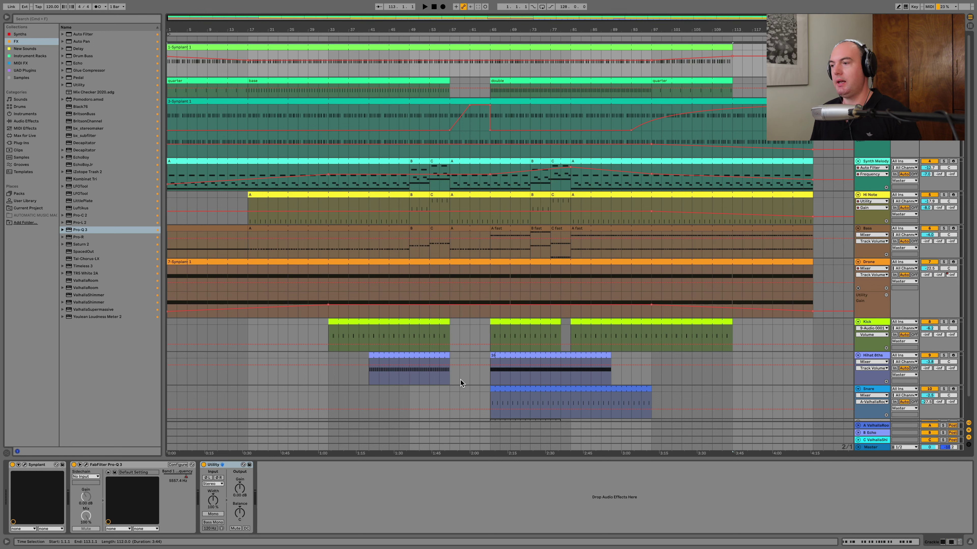
- Examine the instrument and effect chains of the Snare track and the resampled audio track below it
{"action": "left_click", "coordinate": [516, 389]}
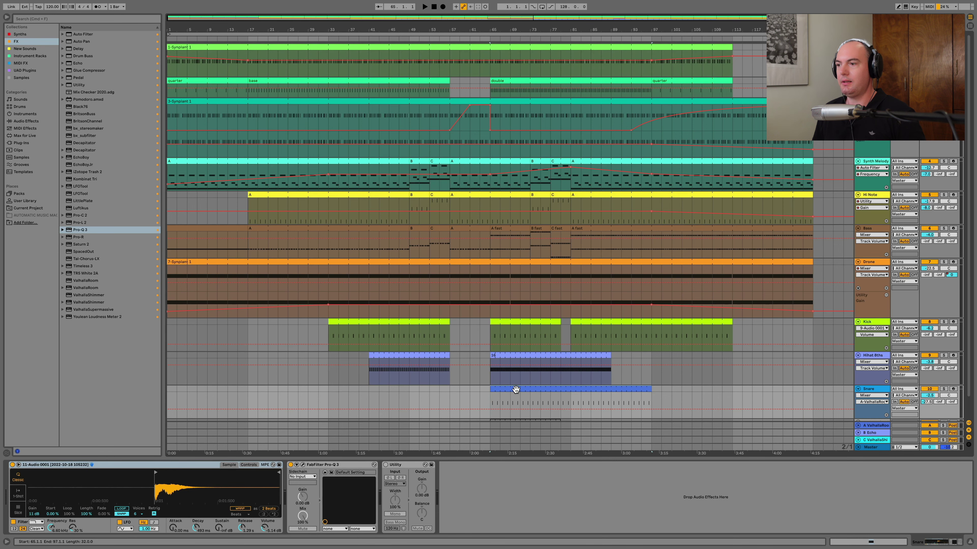
{"action": "scroll", "coordinate": [516, 389], "scroll_direction": "down", "scroll_amount": 3}
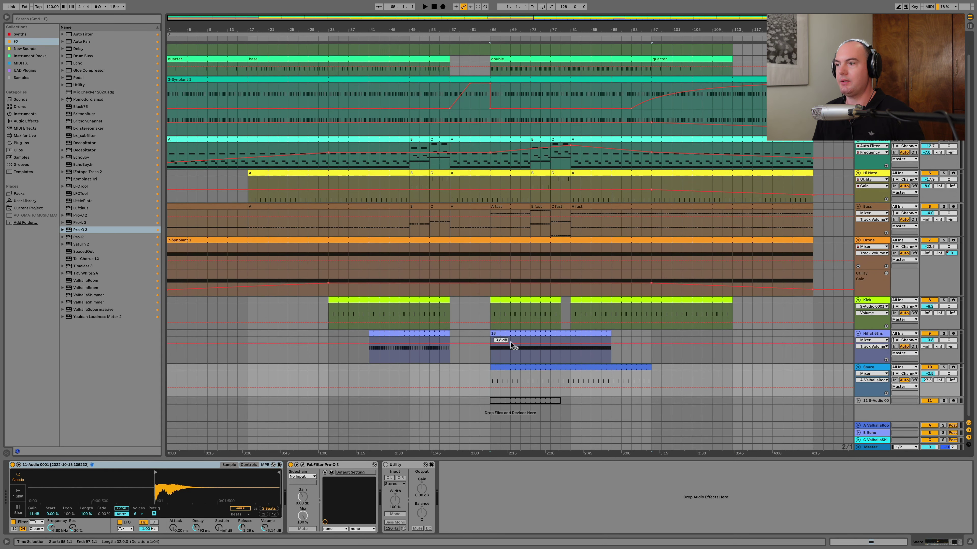
{"action": "left_click", "coordinate": [860, 400]}
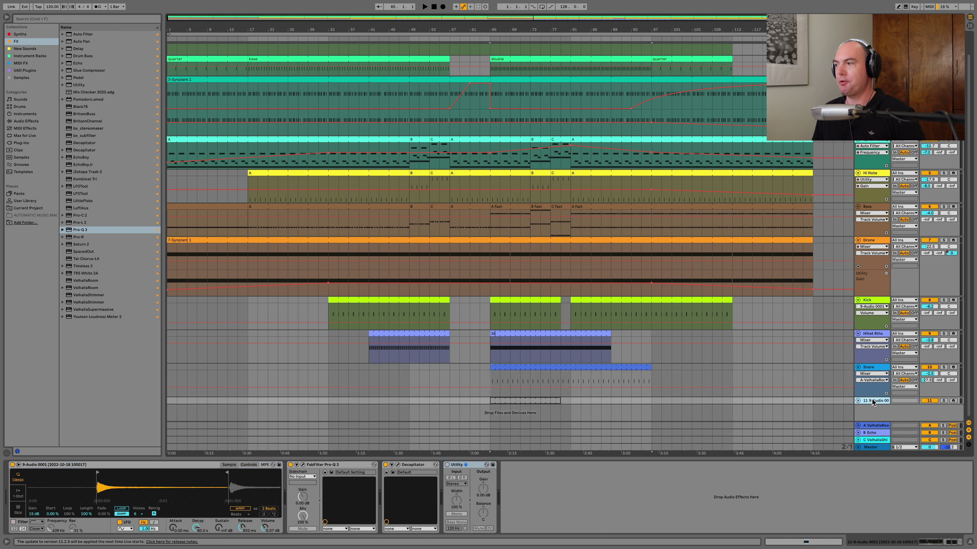
{"action": "left_click", "coordinate": [398, 464]}
{"action": "left_click", "coordinate": [398, 465]}
{"action": "left_click", "coordinate": [517, 367]}
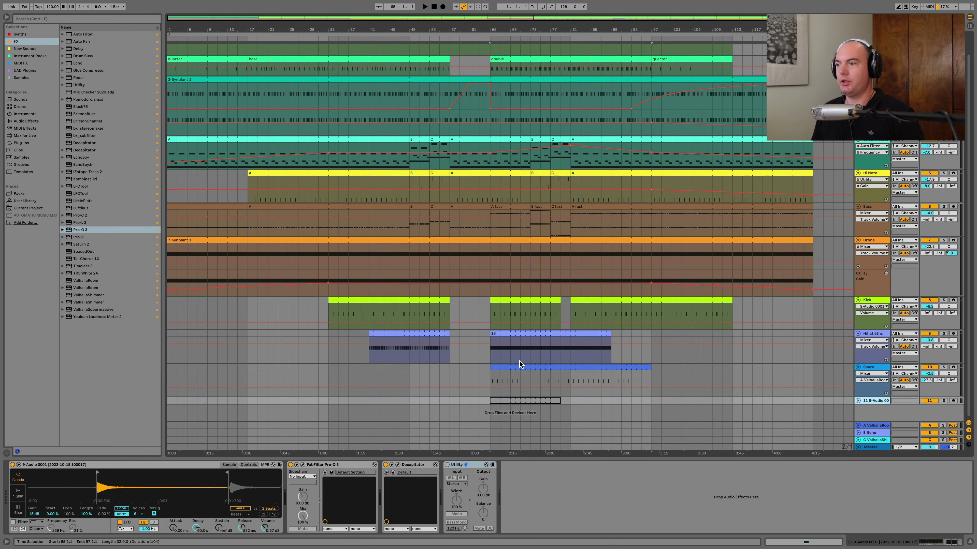
{"action": "left_click", "coordinate": [551, 367]}
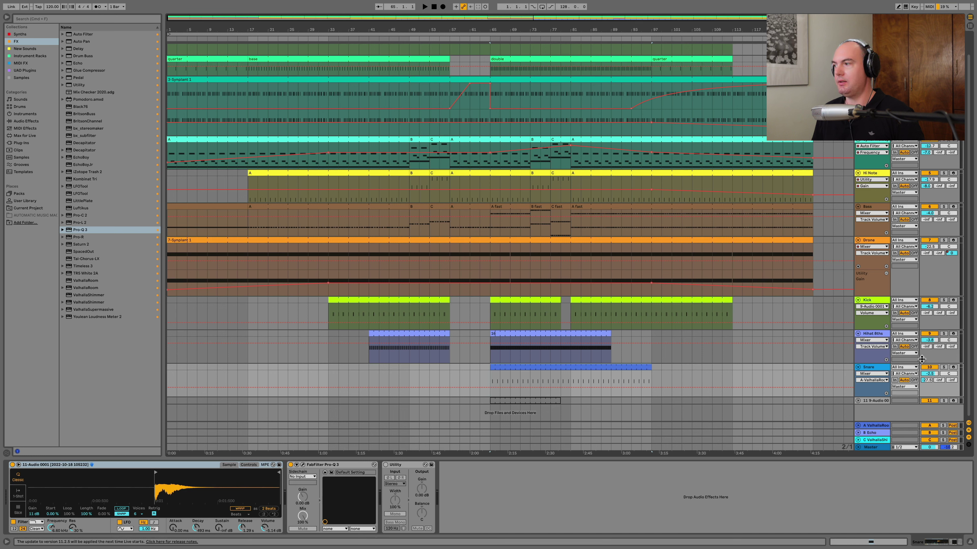
- Solo the Snare track and play it from bar 67, also auditioning the hi-hat track
{"action": "left_click", "coordinate": [945, 368]}
{"action": "left_click", "coordinate": [504, 371]}
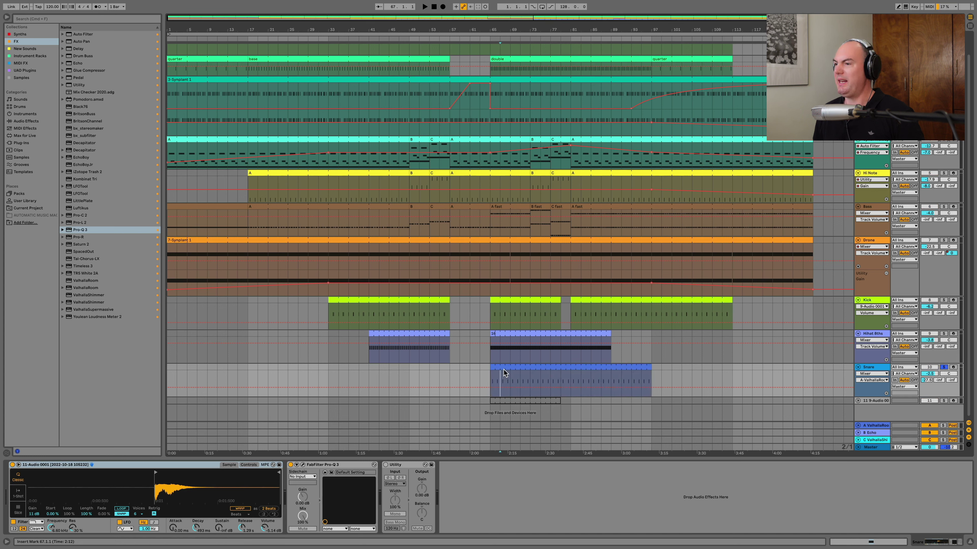
{"action": "key", "text": "space"}
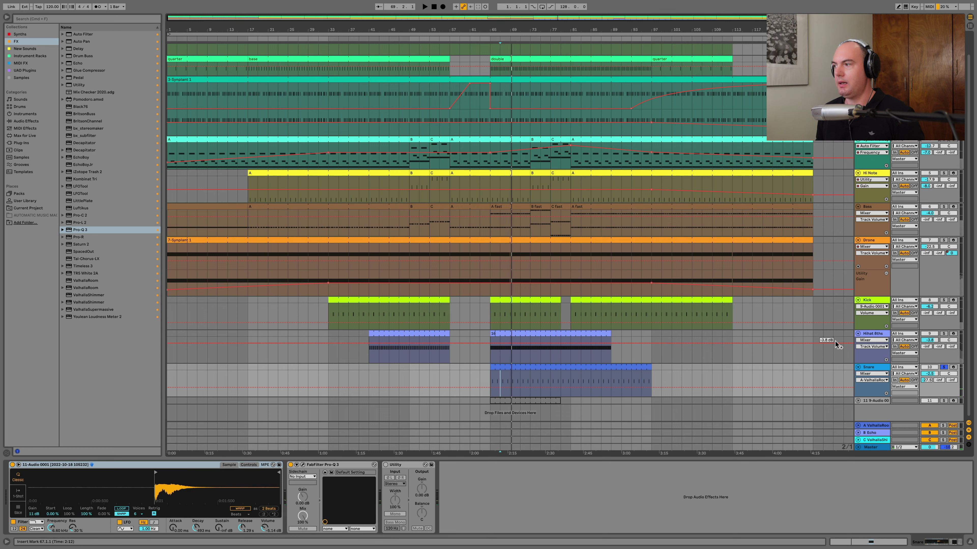
{"action": "left_click", "coordinate": [943, 334]}
{"action": "key", "text": "space"}
{"action": "left_click", "coordinate": [943, 333]}
{"action": "scroll", "coordinate": [250, 113], "scroll_direction": "up", "scroll_amount": 2}
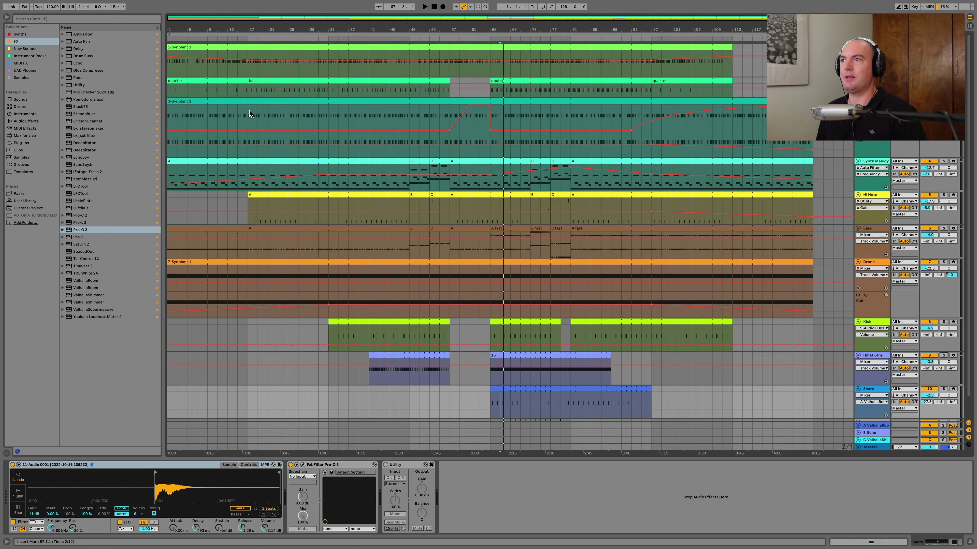
- Play the arrangement from the beginning and inspect the Pro-Q 3 low cut on the first track
{"action": "left_click", "coordinate": [434, 7]}
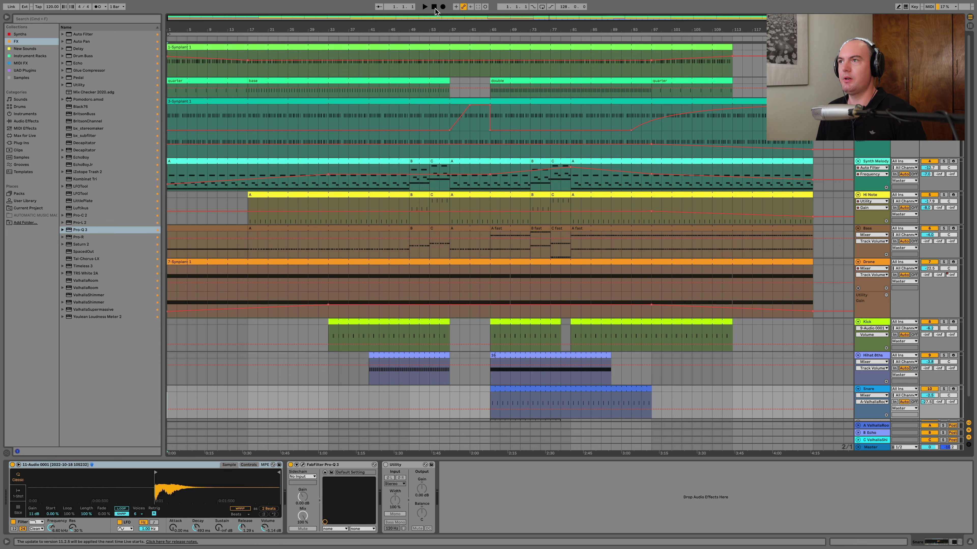
{"action": "left_click", "coordinate": [424, 7]}
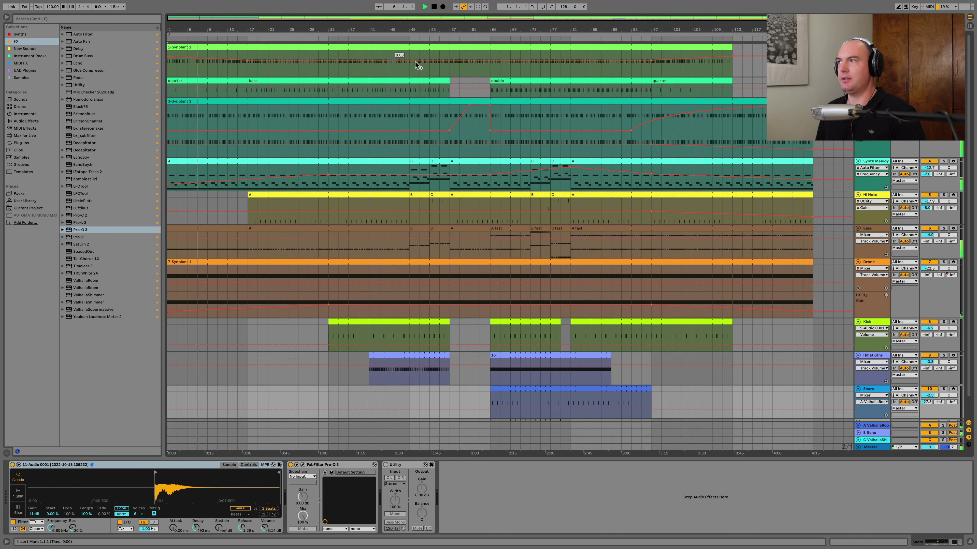
{"action": "left_click", "coordinate": [431, 52]}
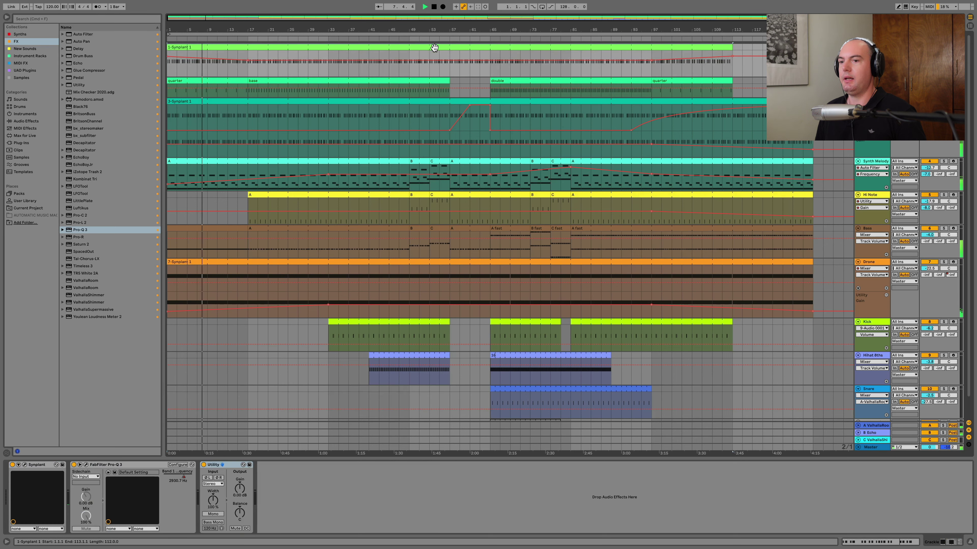
{"action": "left_click", "coordinate": [86, 465]}
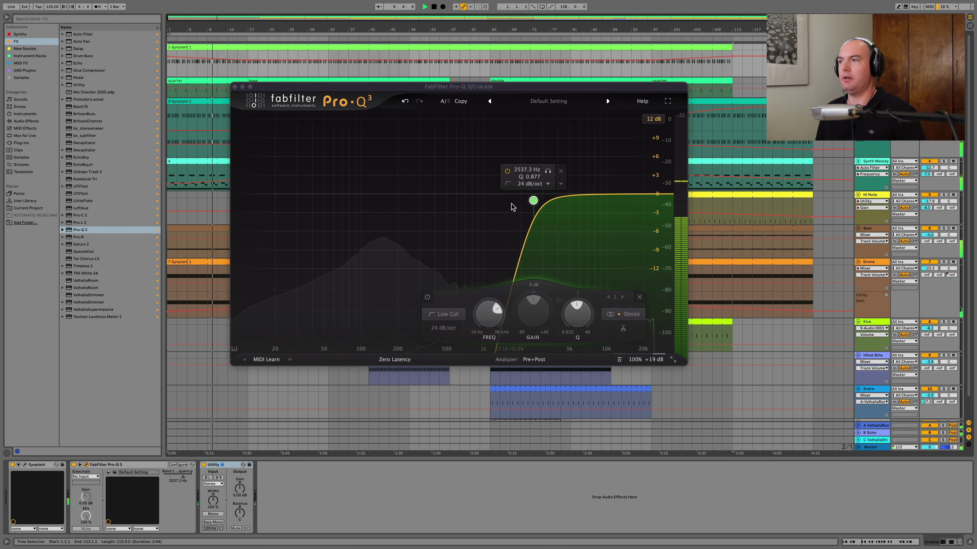
{"action": "left_click", "coordinate": [235, 87]}
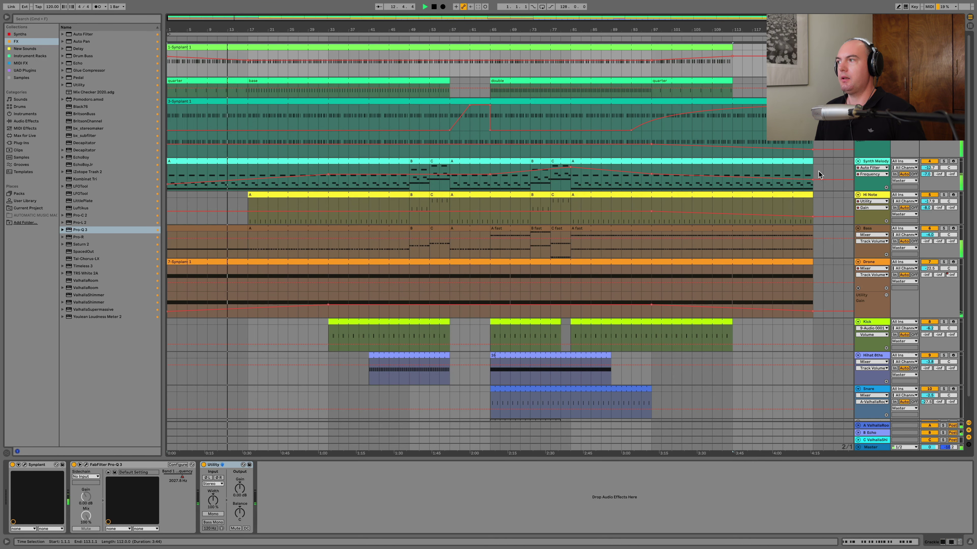
- Review the Synth Melody track's Auto Filter and the second track's quarter and base clips during playback
{"action": "left_click", "coordinate": [875, 163]}
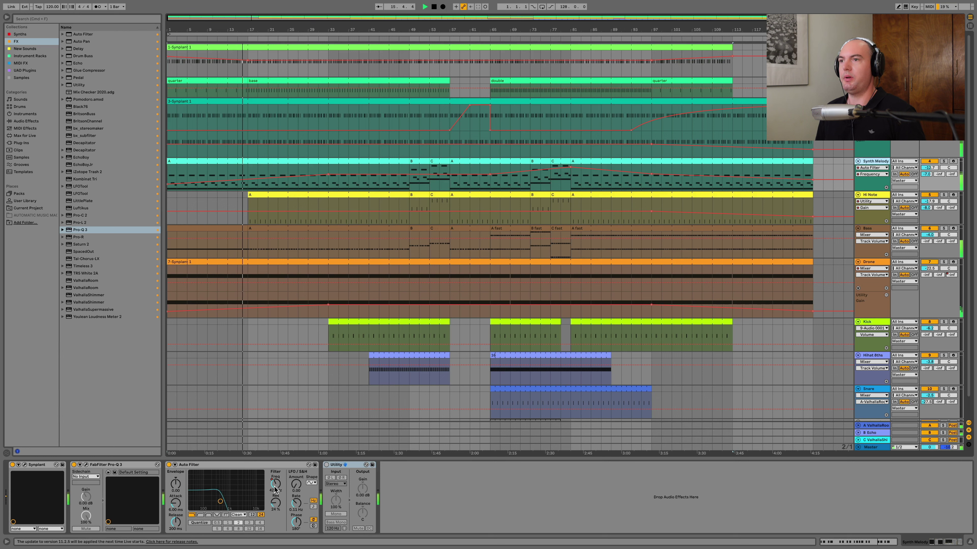
{"action": "left_click", "coordinate": [230, 85]}
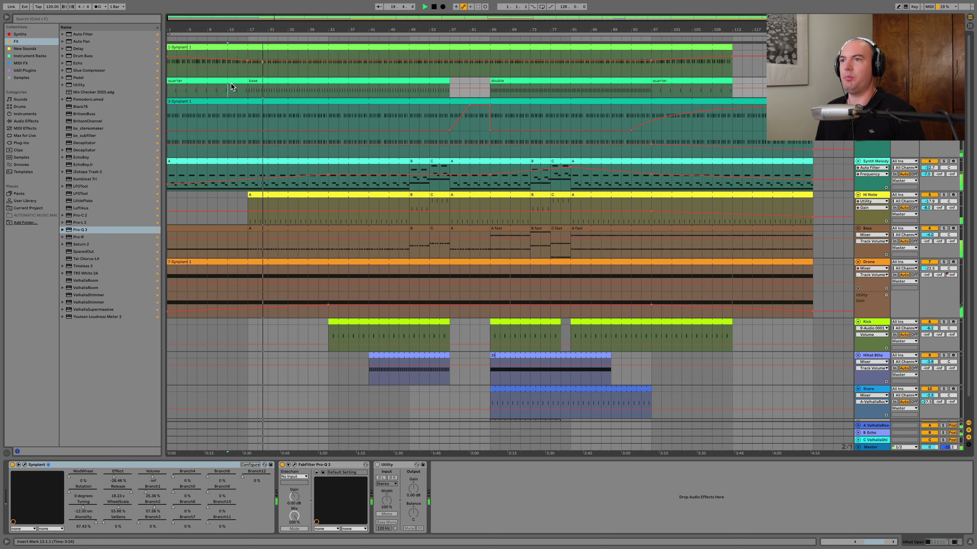
{"action": "left_click", "coordinate": [288, 81]}
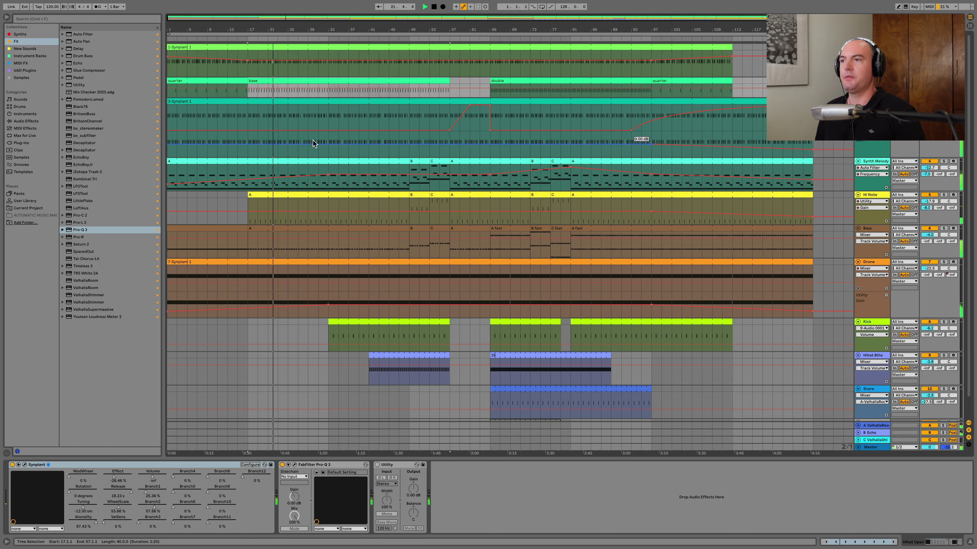
- Examine the Hi Note entrance and the MIDI notes of the first Bass clip and the Drone clip during playback
{"action": "left_click", "coordinate": [354, 194]}
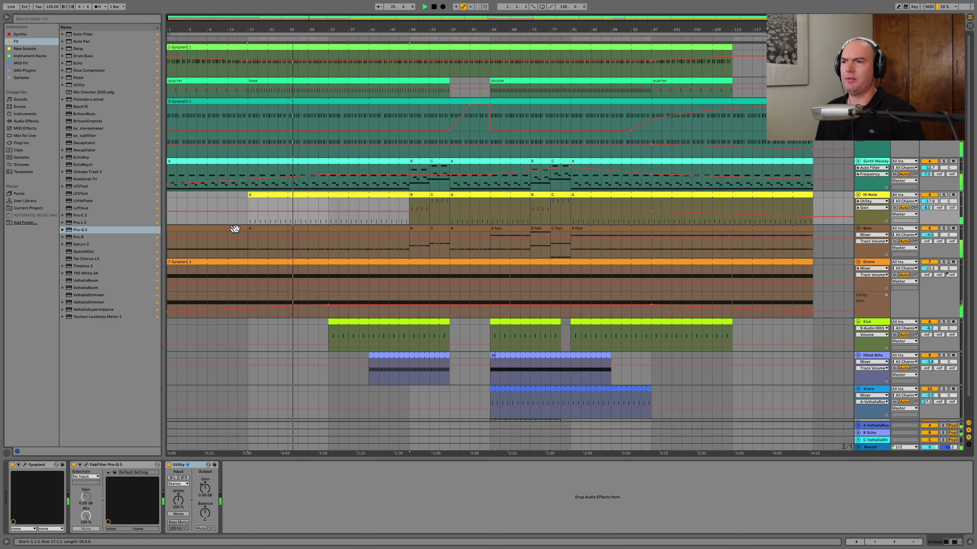
{"action": "key", "text": "Down"}
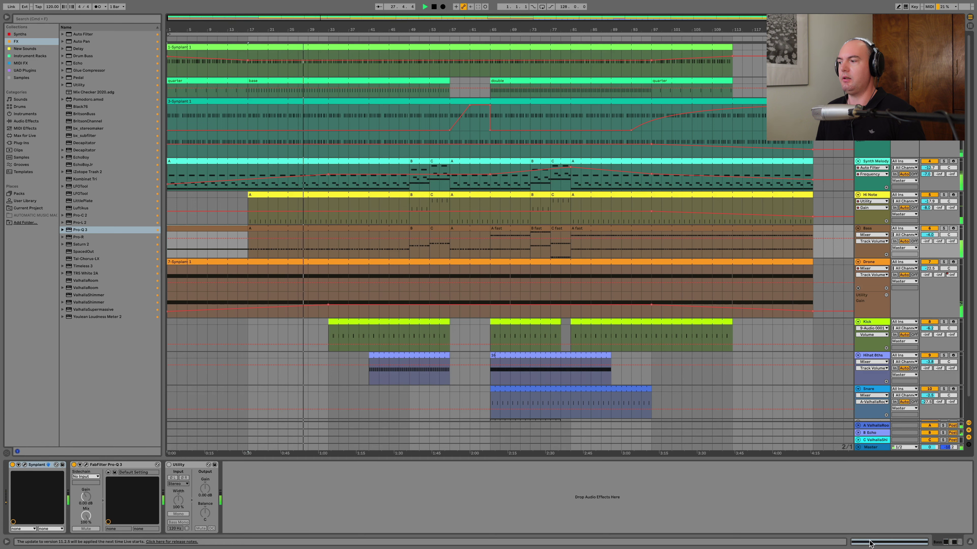
{"action": "key", "text": "shift+Tab"}
{"action": "left_click", "coordinate": [268, 225]}
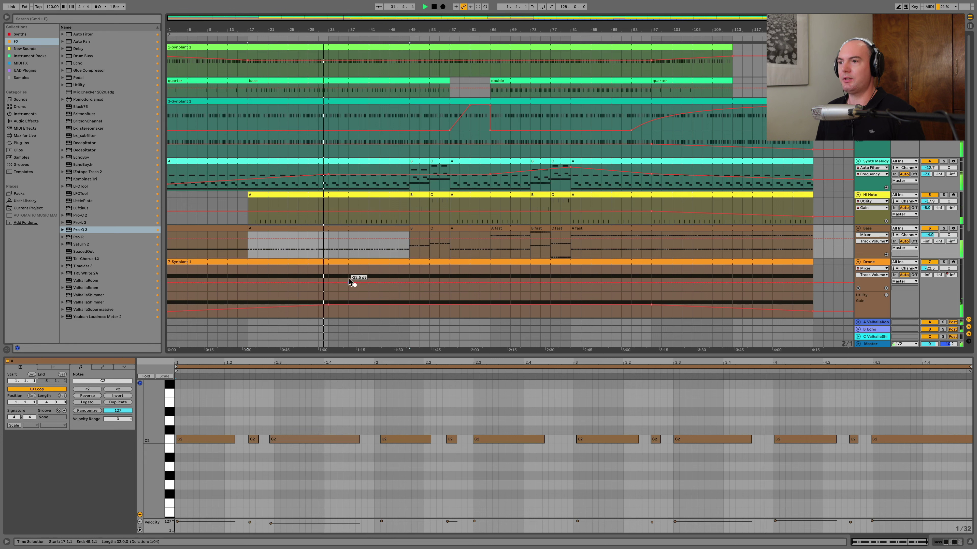
{"action": "left_click", "coordinate": [306, 262]}
{"action": "scroll", "coordinate": [339, 270], "scroll_direction": "down", "scroll_amount": 2}
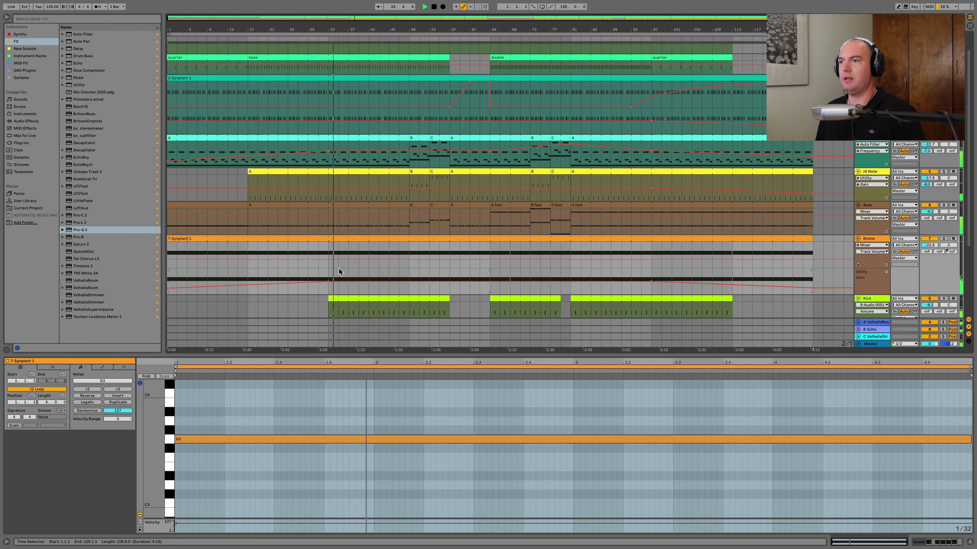
- Enlarge the arrangement area to fit the Kick, hi-hat and Snare tracks, and show the Drone track's device chain
{"action": "scroll", "coordinate": [339, 271], "scroll_direction": "up", "scroll_amount": 2}
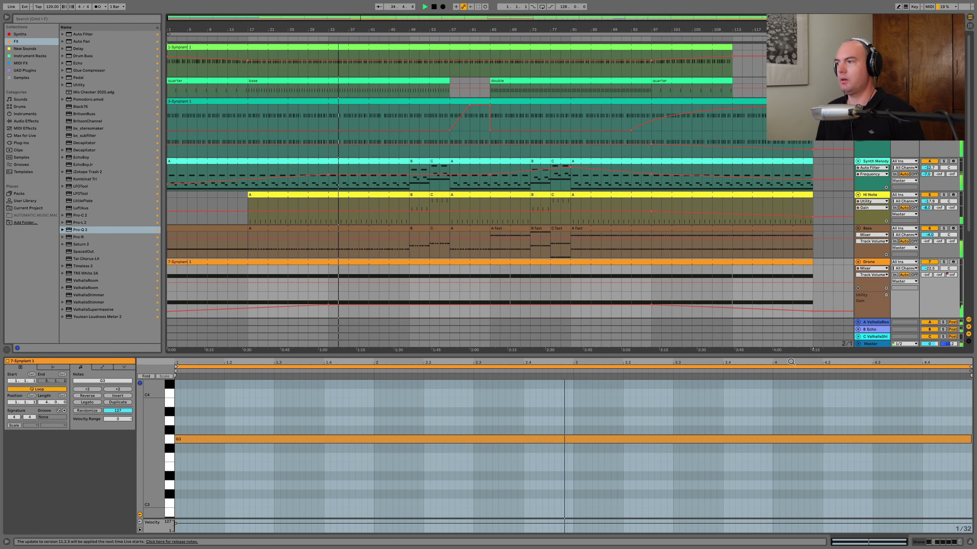
{"action": "left_click_drag", "start_coordinate": [923, 355], "coordinate": [800, 452]}
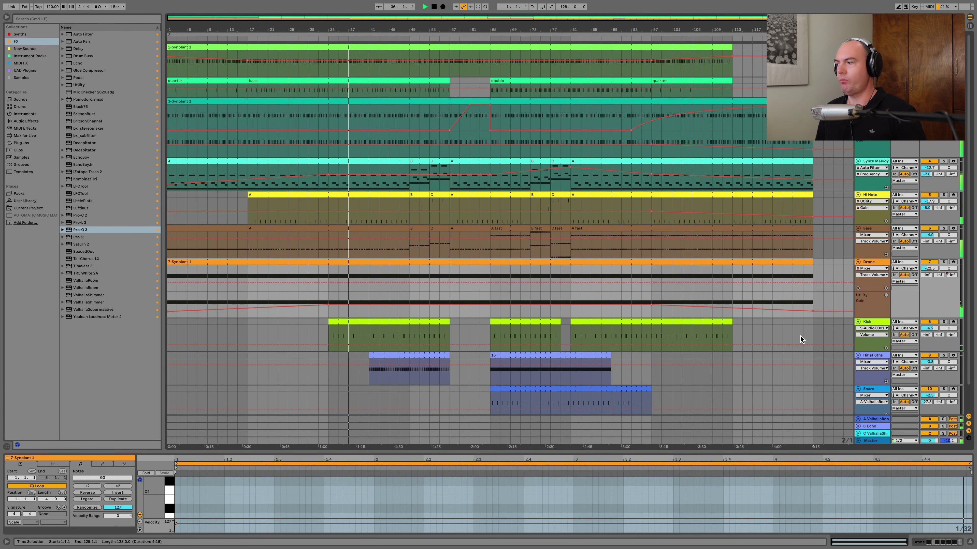
{"action": "left_click", "coordinate": [937, 543]}
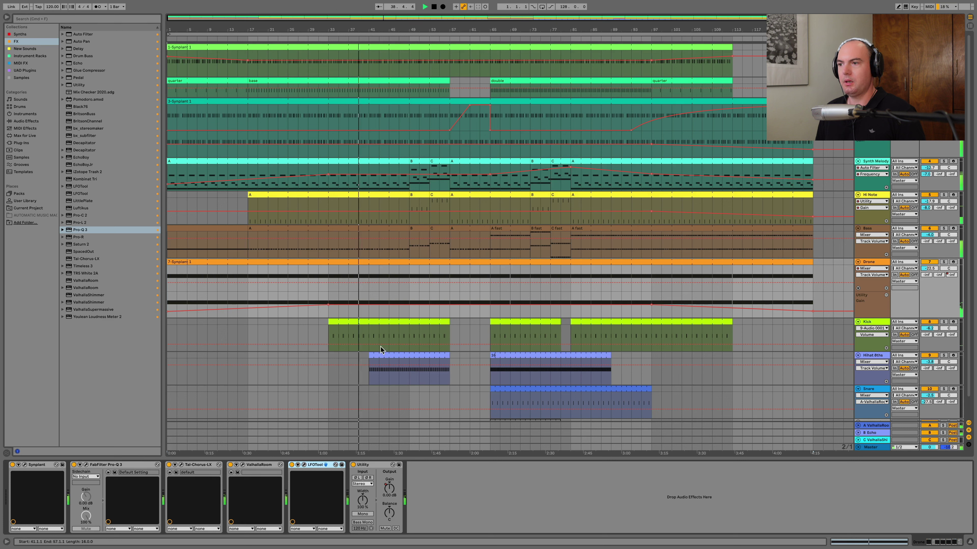
- Inspect the Kick track's bx_subfilter and Sampler Filter/Global settings, and the first hi-hat clip's device chain, during playback
{"action": "left_click", "coordinate": [376, 331]}
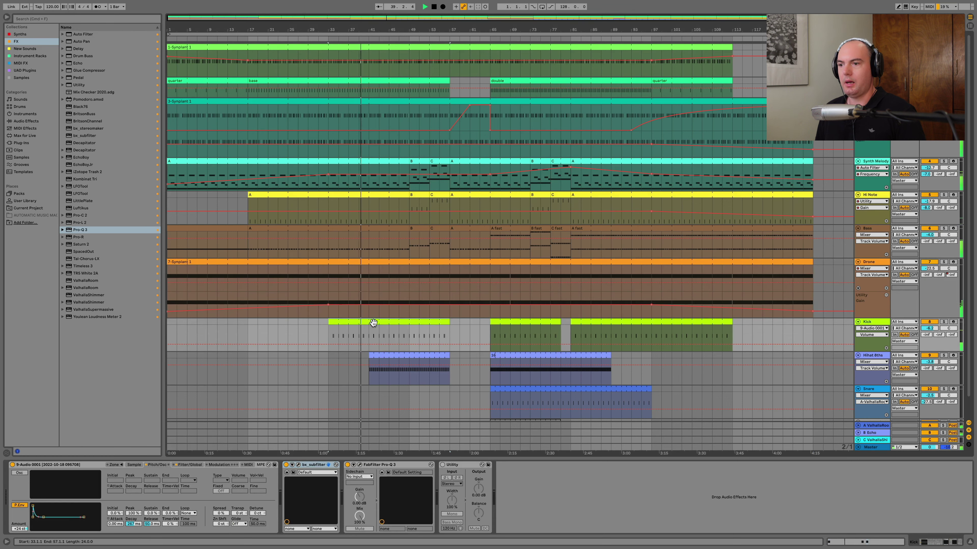
{"action": "left_click", "coordinate": [299, 465]}
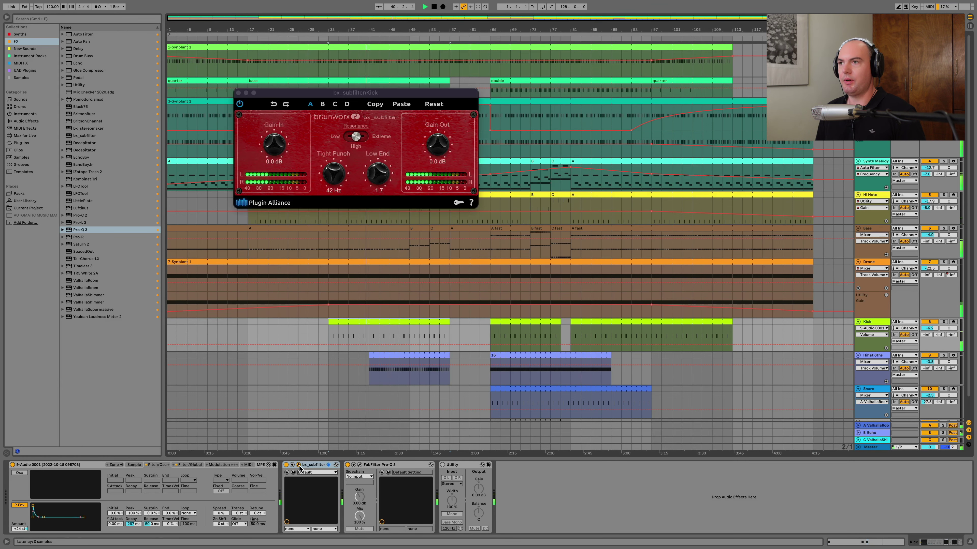
{"action": "left_click", "coordinate": [238, 94]}
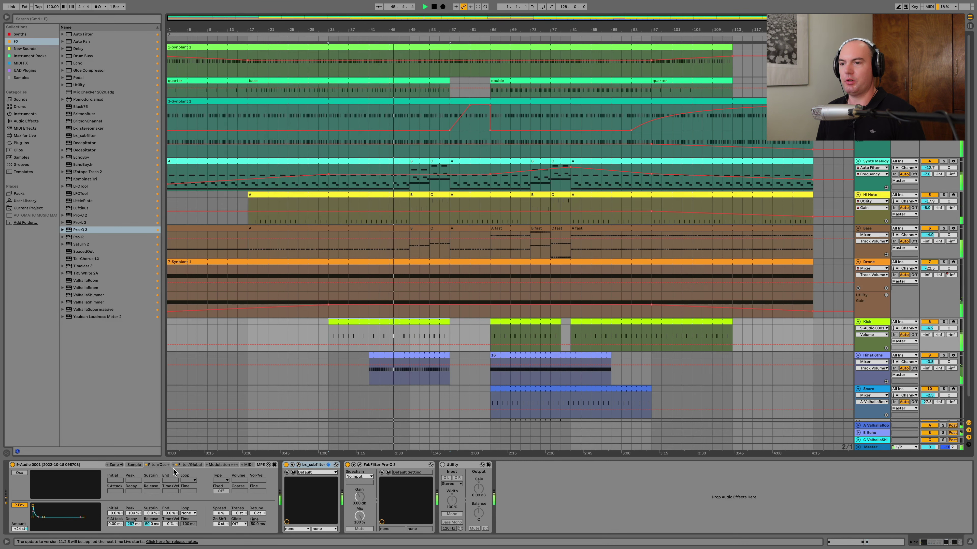
{"action": "left_click", "coordinate": [181, 464]}
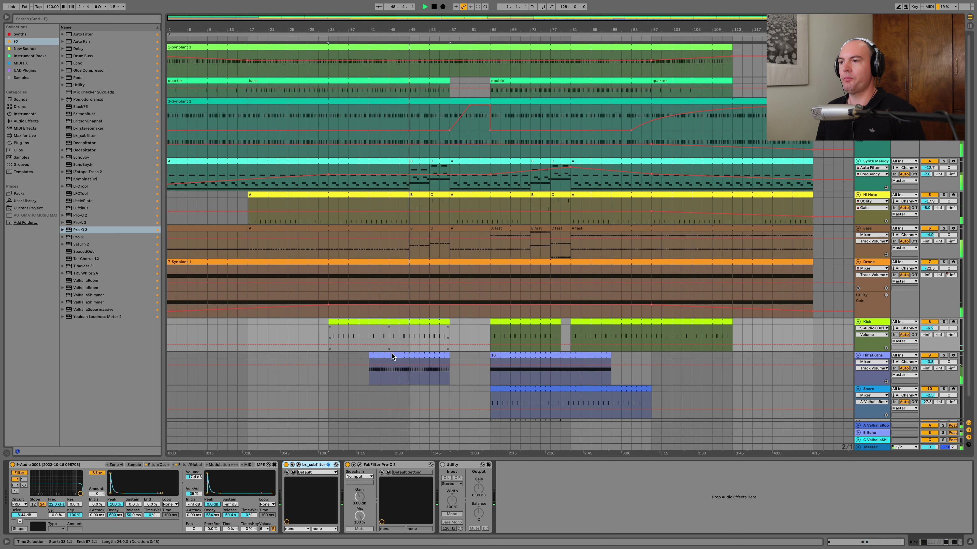
{"action": "left_click", "coordinate": [413, 351]}
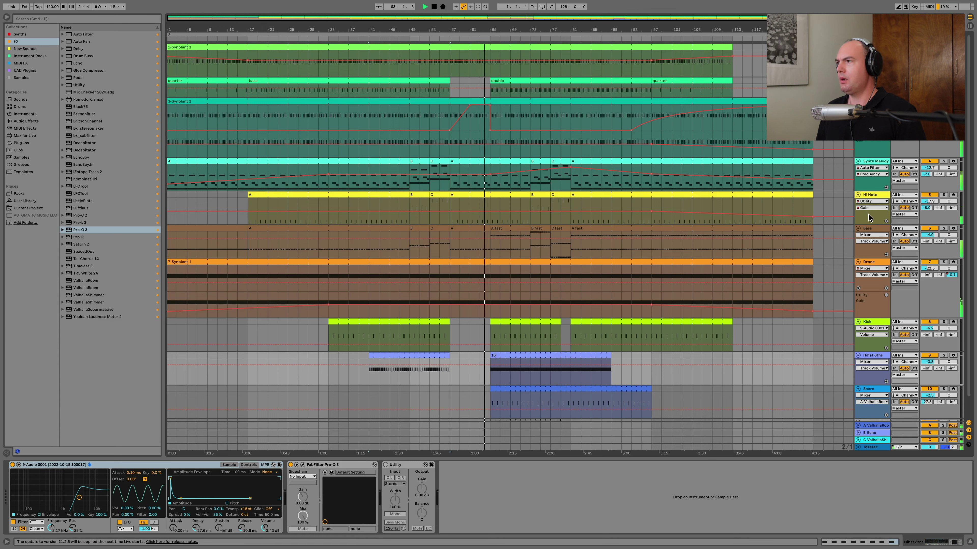
- Show the Drone track's C-ValhallaShimmer send automation and inspect the ValhallaShimmer settings on return track C
{"action": "left_click", "coordinate": [871, 275]}
{"action": "left_click", "coordinate": [880, 315]}
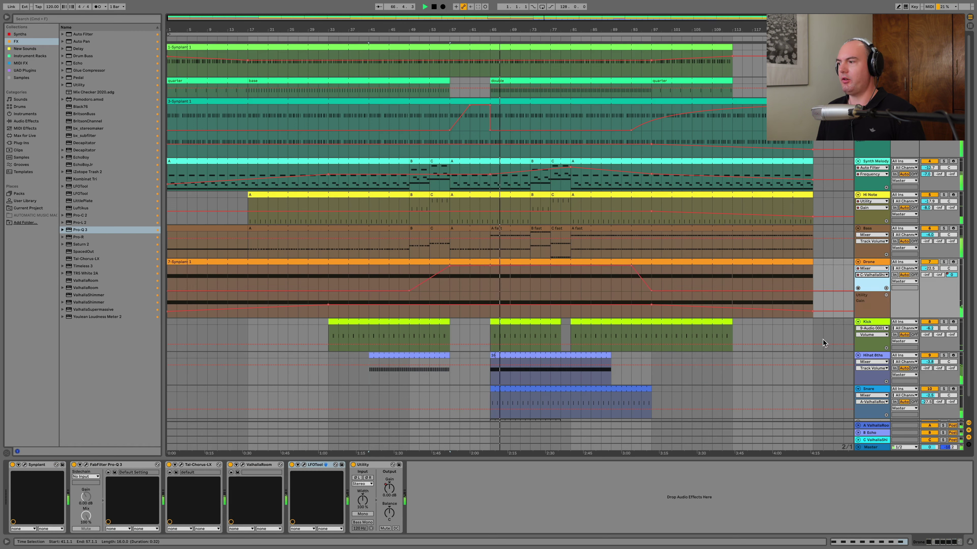
{"action": "left_click", "coordinate": [876, 440]}
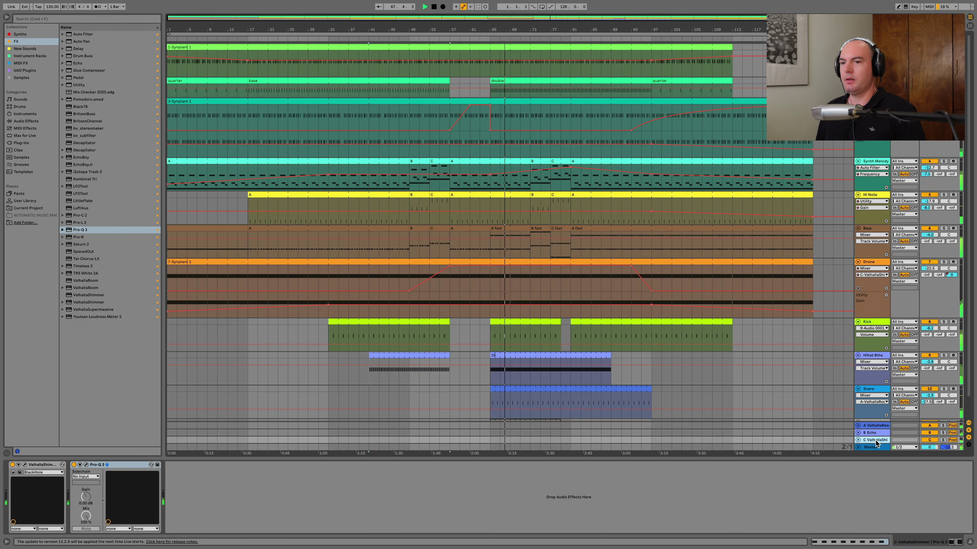
{"action": "left_click", "coordinate": [25, 465]}
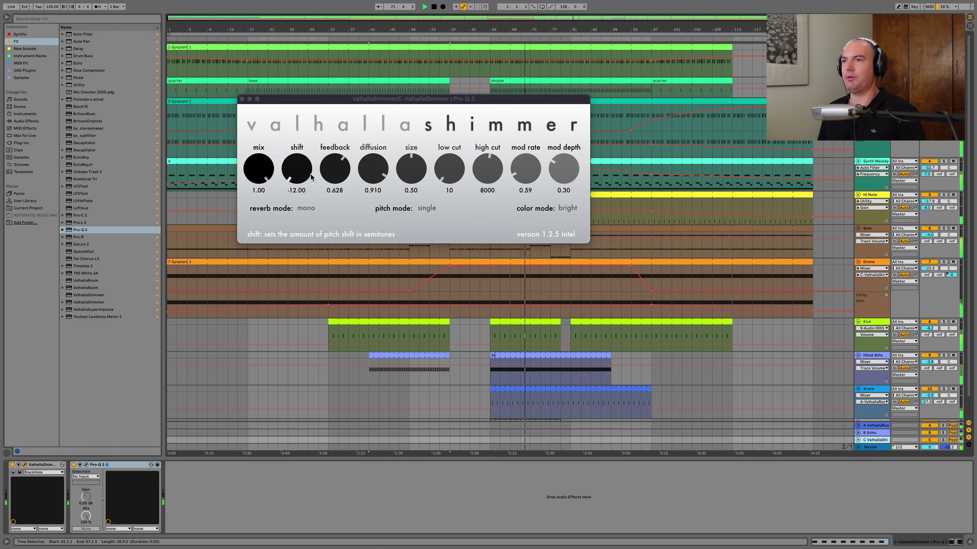
{"action": "left_click", "coordinate": [242, 99]}
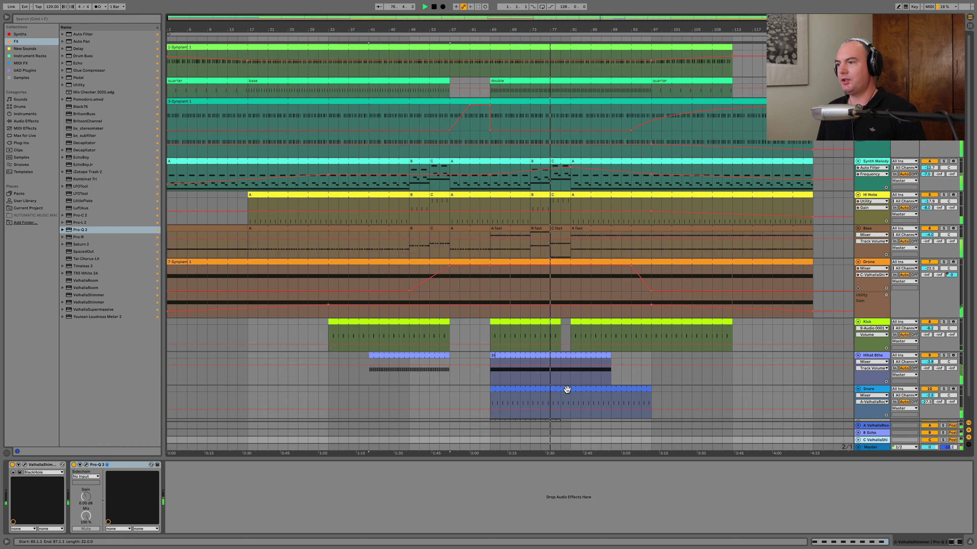
- Play on to the arrangement's end, reviewing the second hi-hat clip, the Synth Melody Auto Filter automation and the third track's devices
{"action": "left_click", "coordinate": [569, 354]}
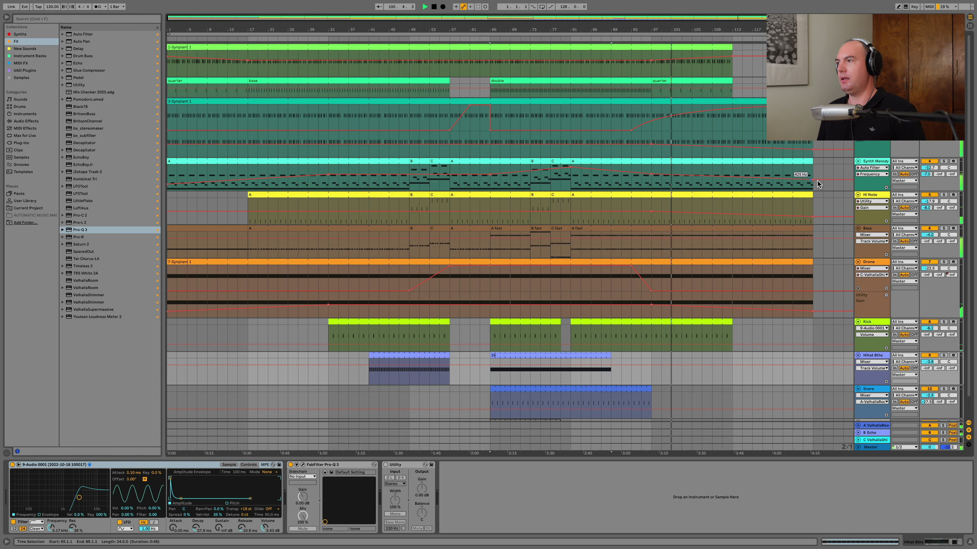
{"action": "left_click", "coordinate": [800, 171]}
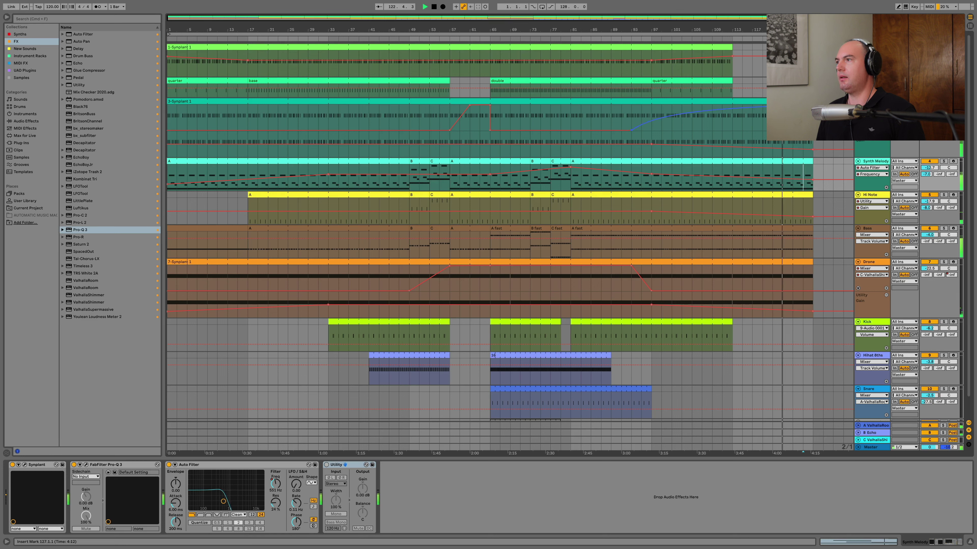
{"action": "mouse_move", "coordinate": [814, 152]}
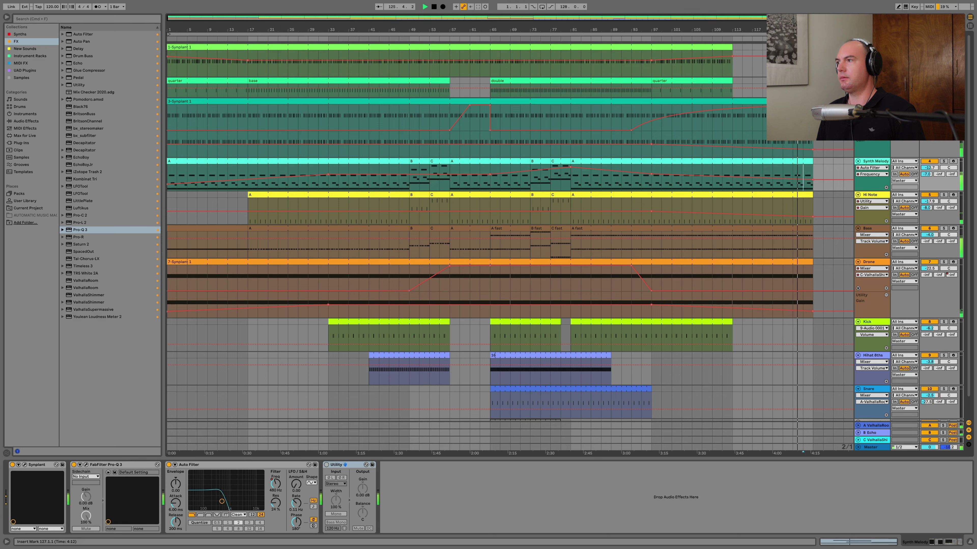
{"action": "left_click", "coordinate": [783, 150]}
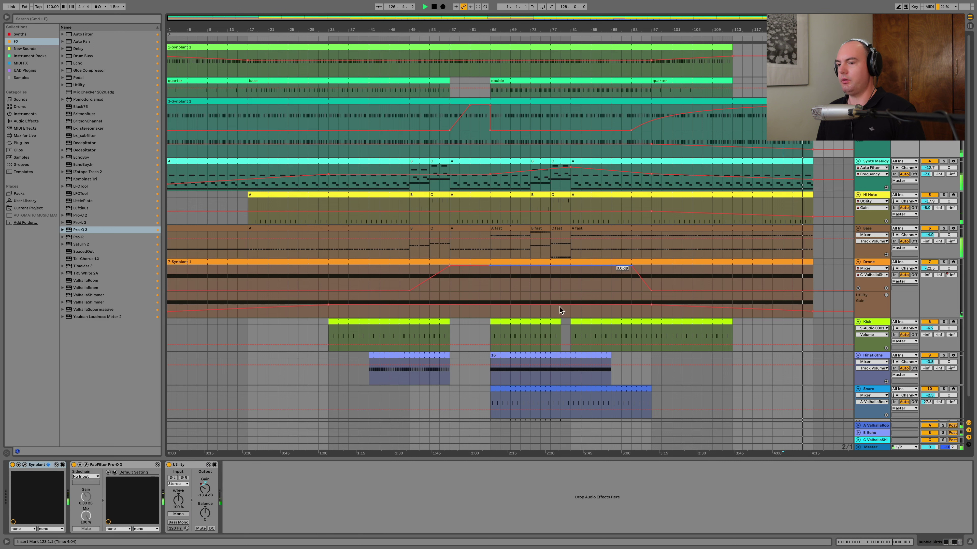